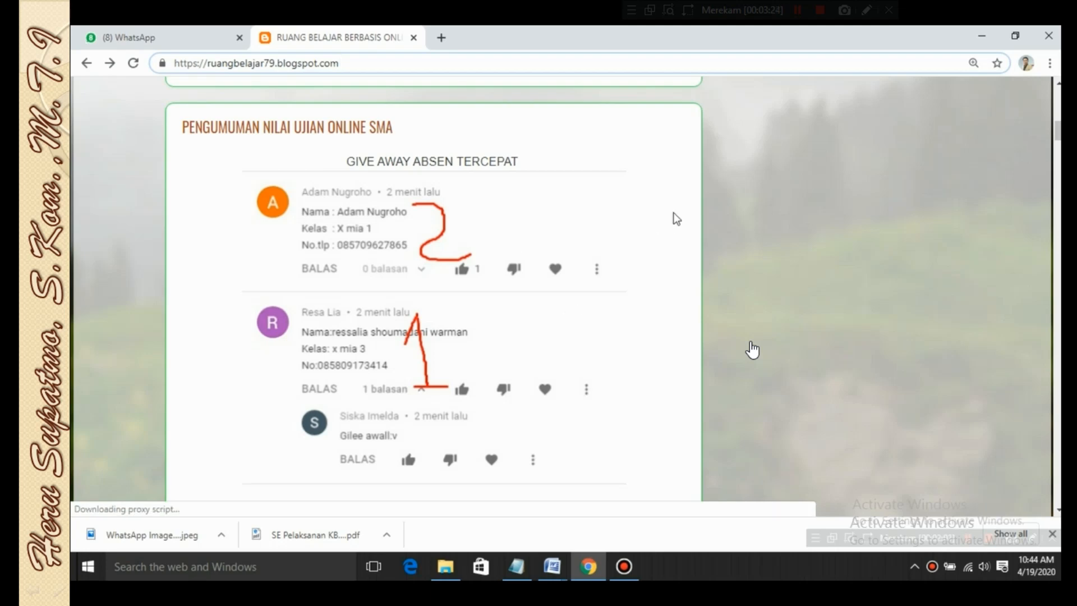
View the first table image of the exam 1 score recap enlarged, and return to the blog page
scroll(649, 233, down, 1)
scroll(651, 239, down, 3)
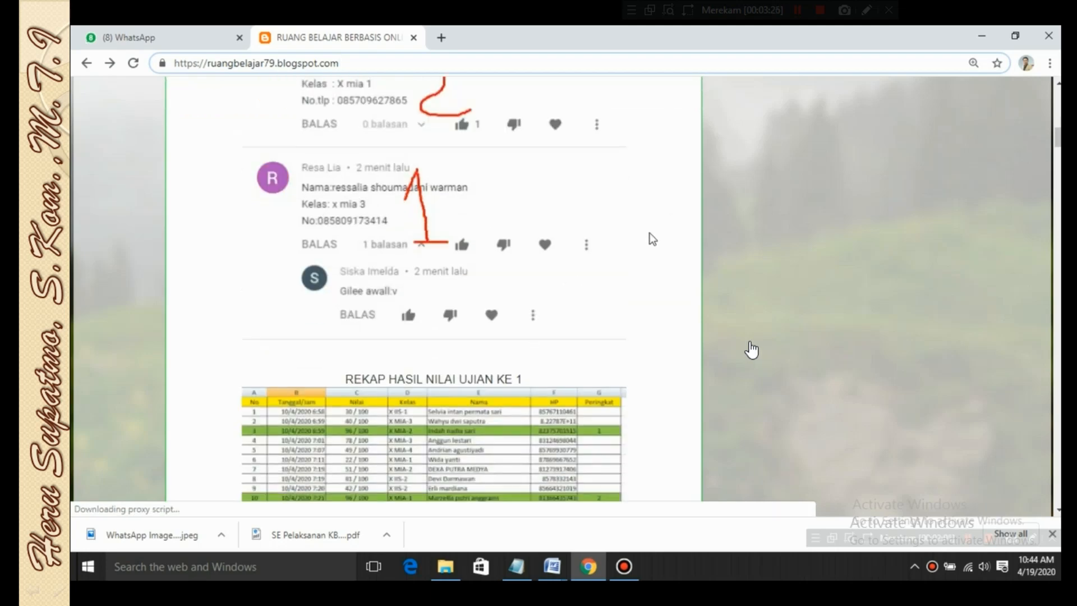
scroll(650, 239, down, 4)
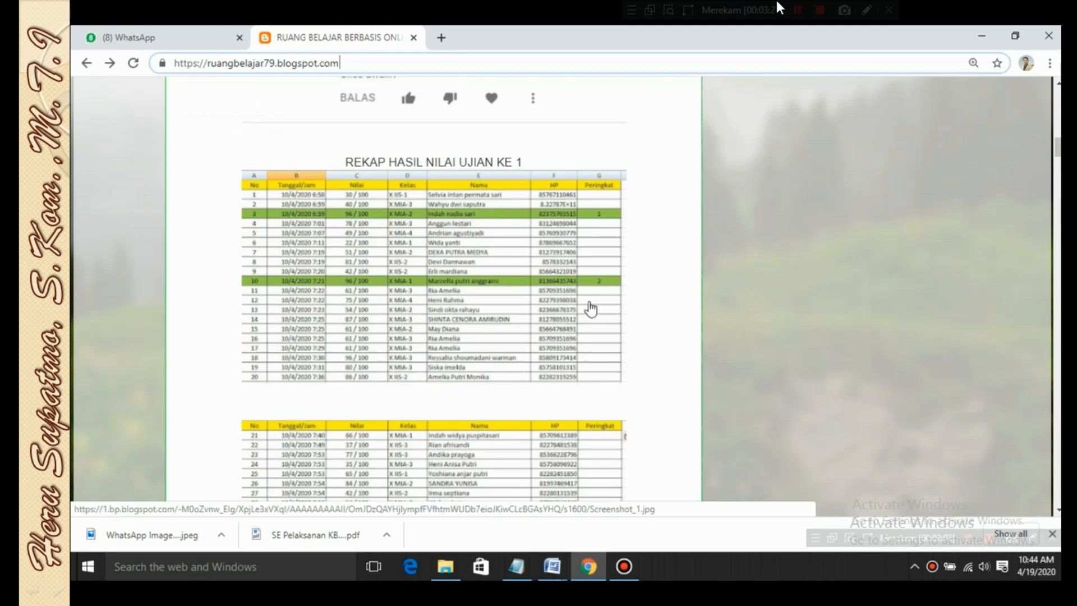
click(454, 308)
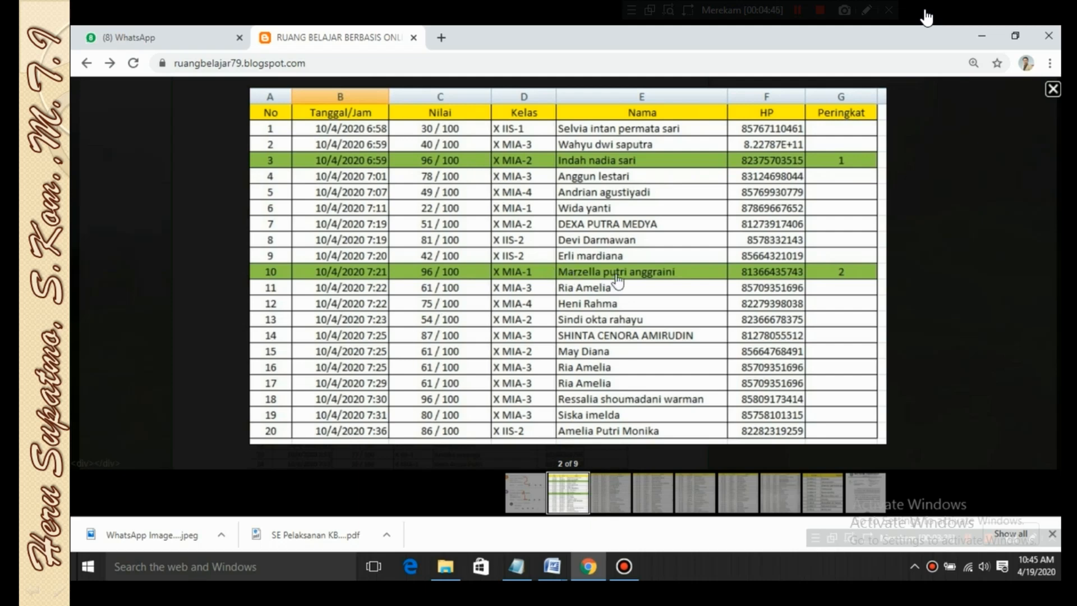
click(937, 208)
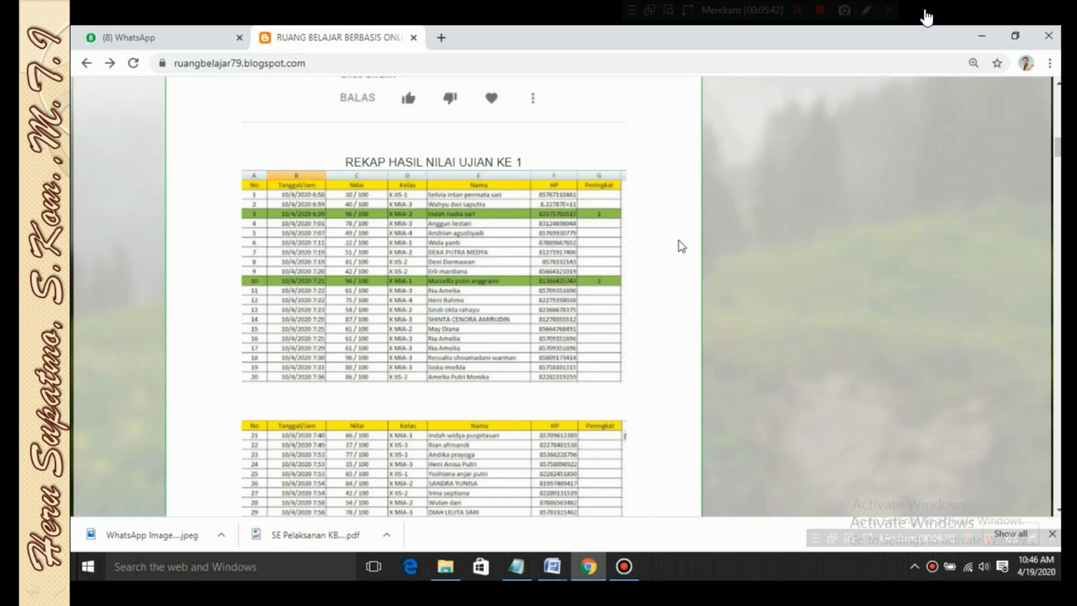
Look over the score tables under the REKAP HASIL NILAI UJIAN KE 1 heading
scroll(660, 247, down, 5)
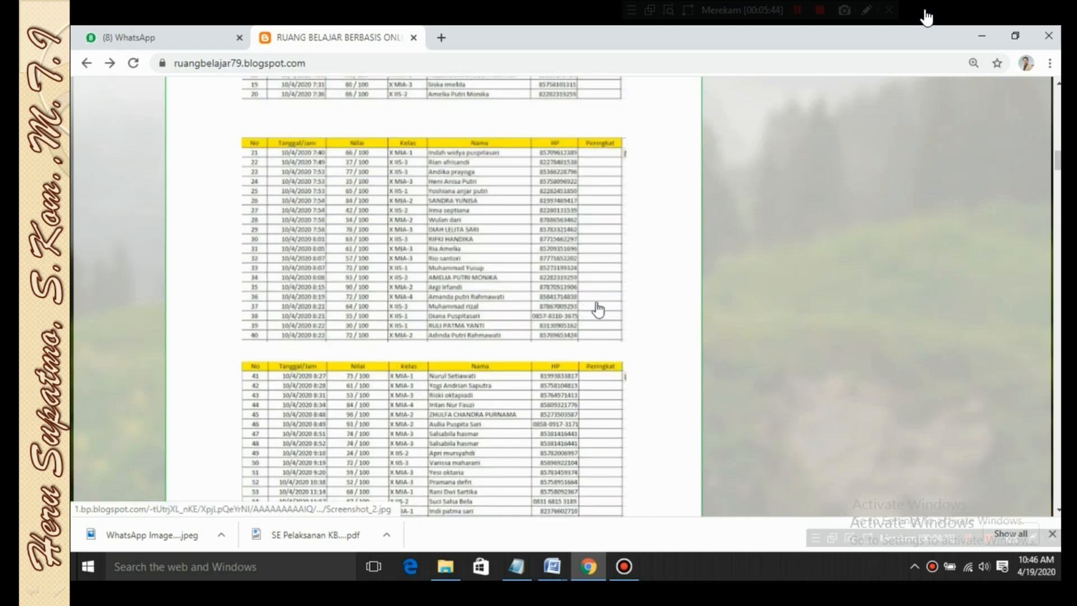
scroll(677, 247, down, 2)
scroll(682, 243, up, 3)
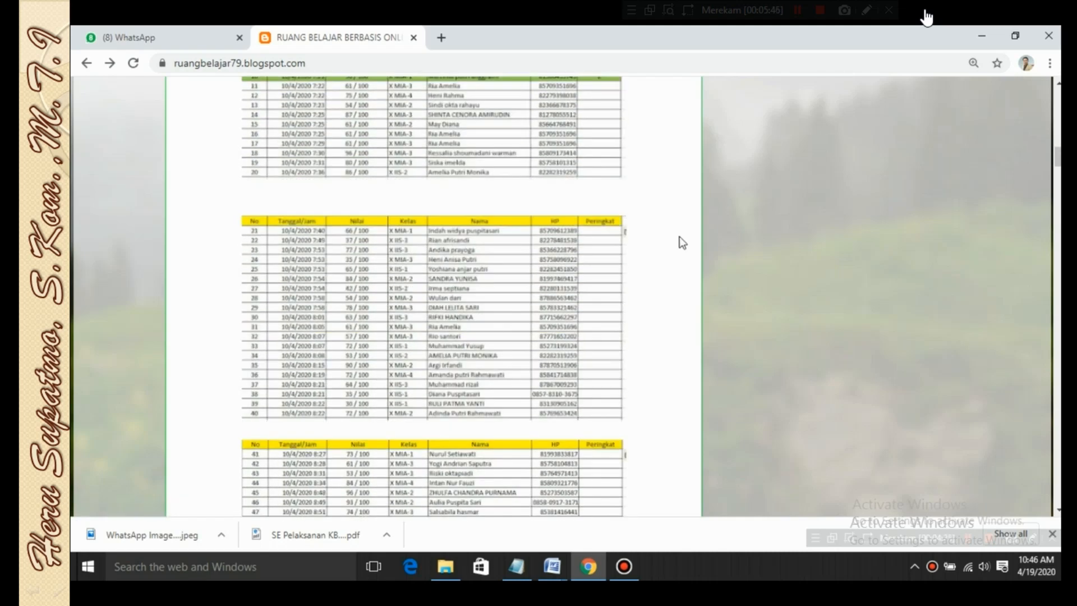
scroll(682, 243, up, 3)
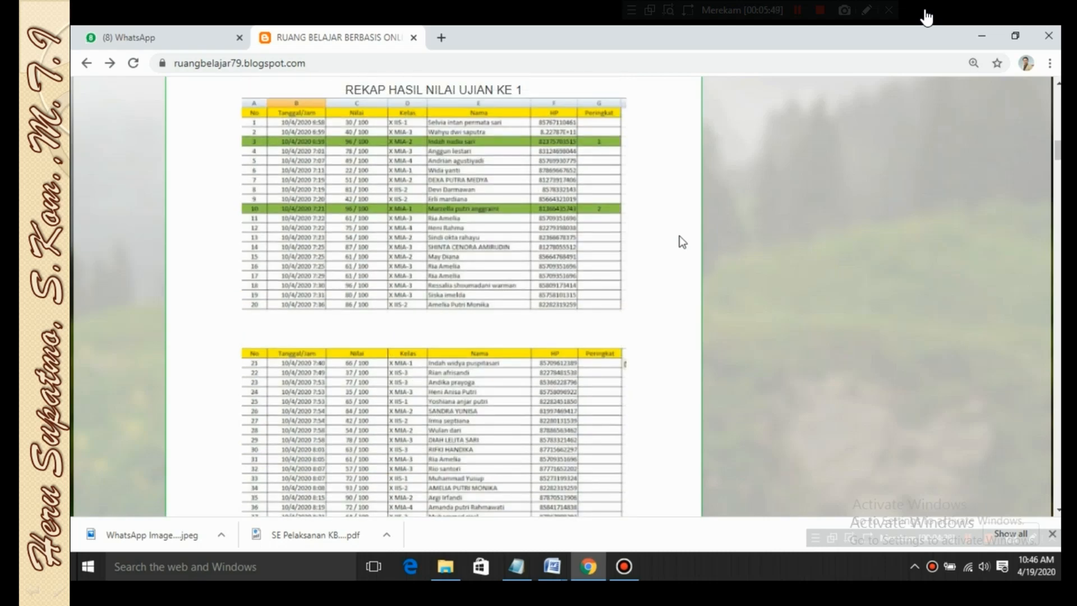
scroll(681, 242, up, 4)
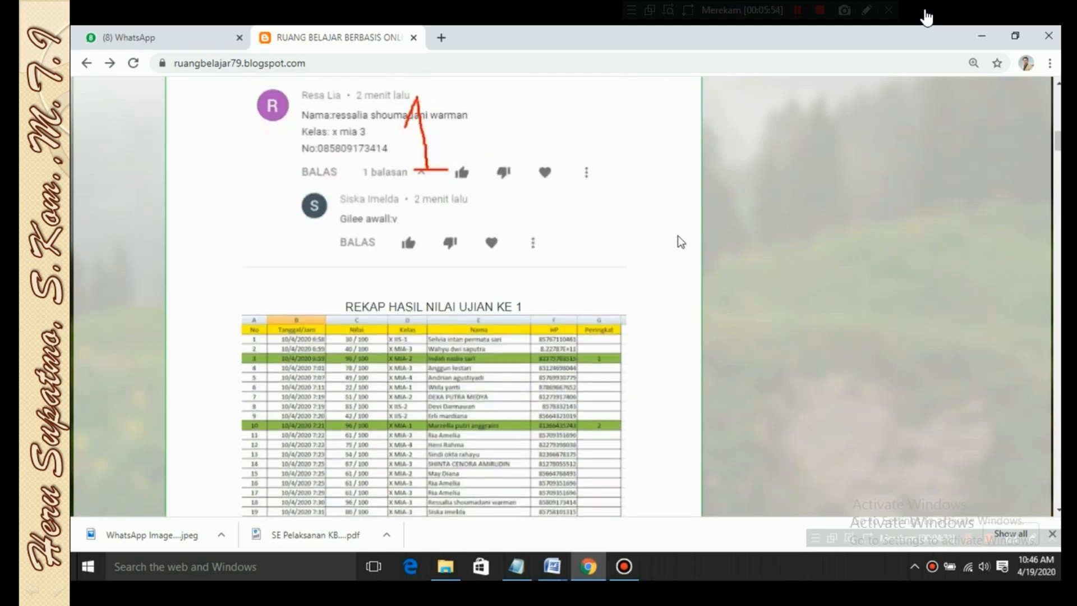
scroll(680, 241, down, 3)
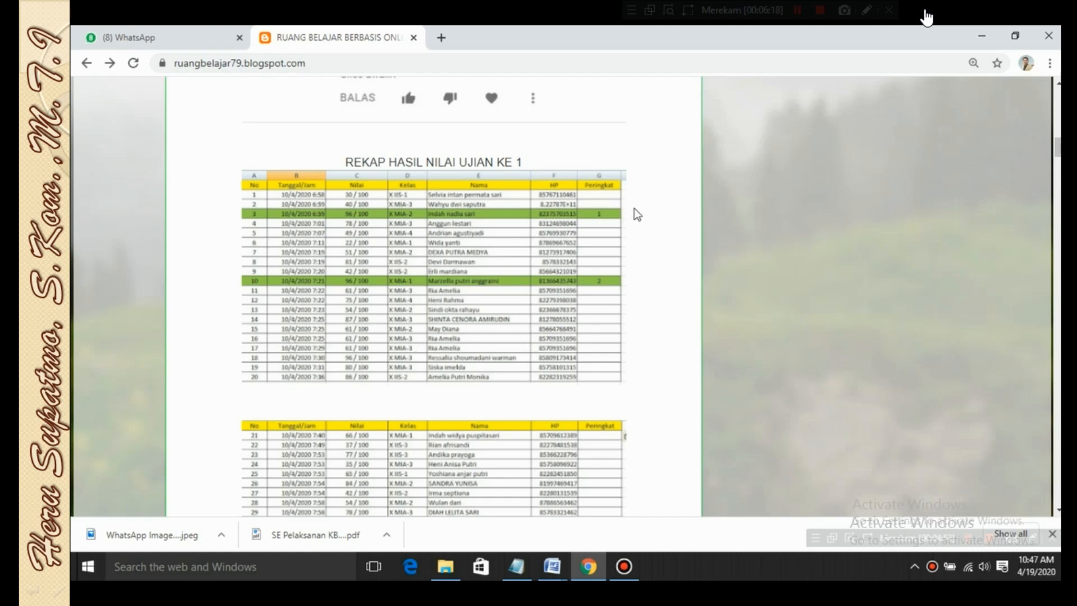
Magnify the blog page and examine the first score tables of the exam recap
key(ctrl+plus)
key(ctrl+plus)
key(ctrl+plus)
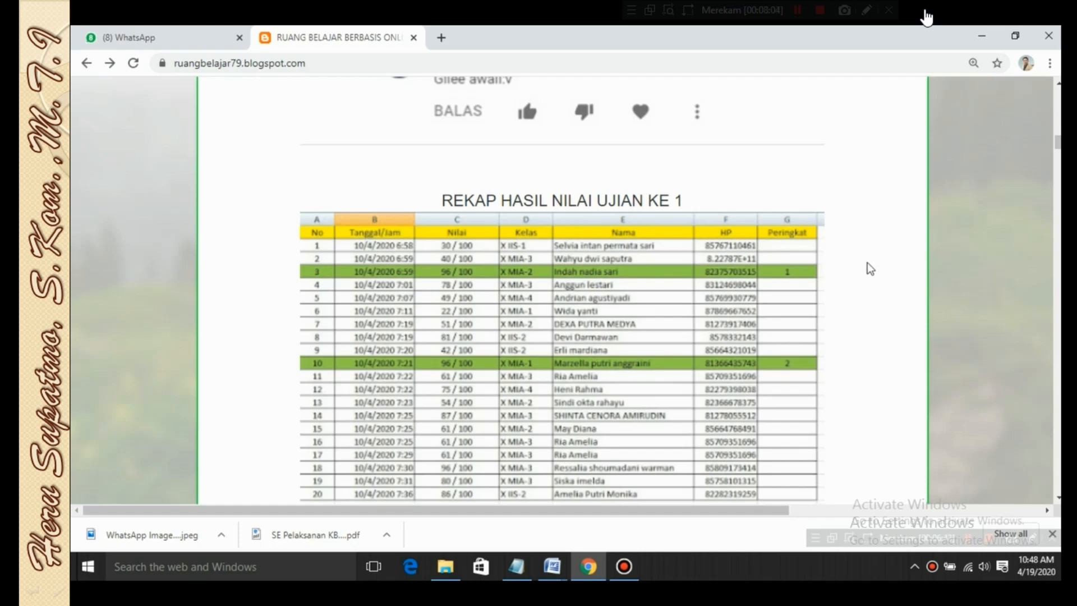
scroll(729, 271, down, 3)
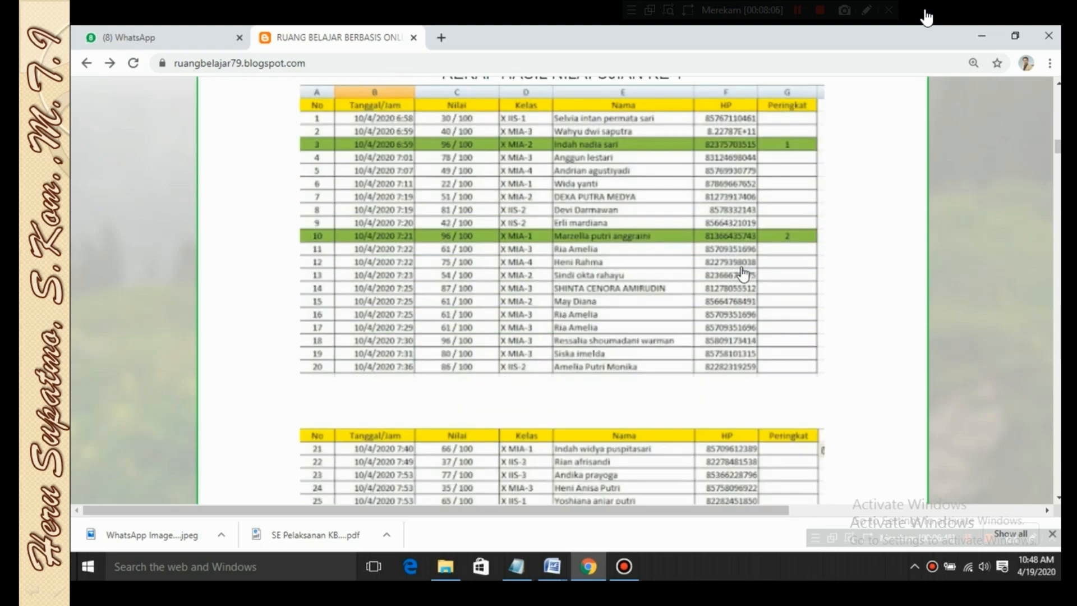
scroll(704, 358, down, 9)
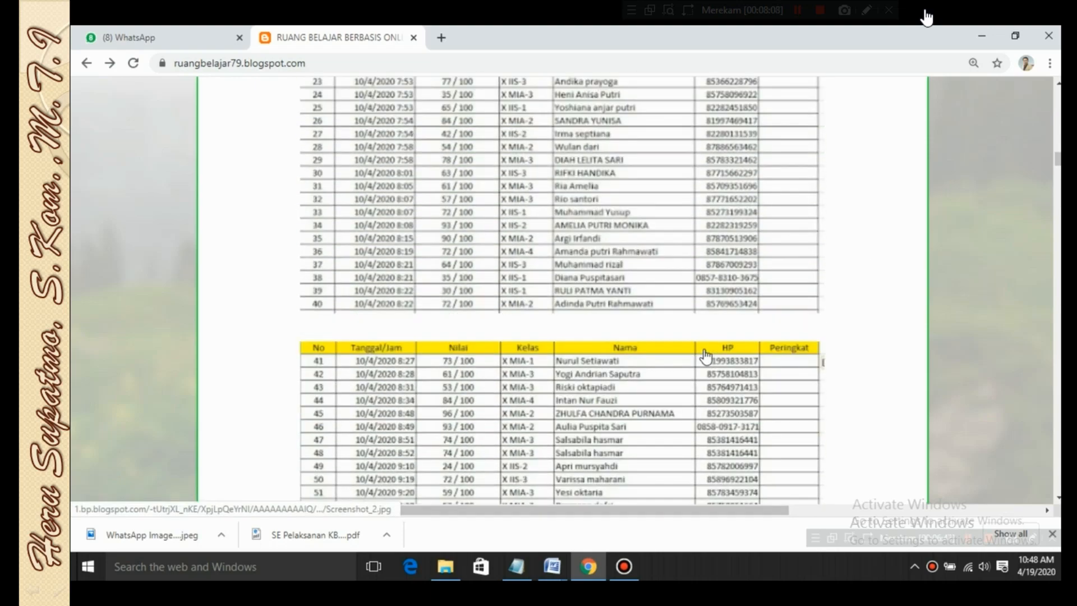
scroll(785, 274, up, 5)
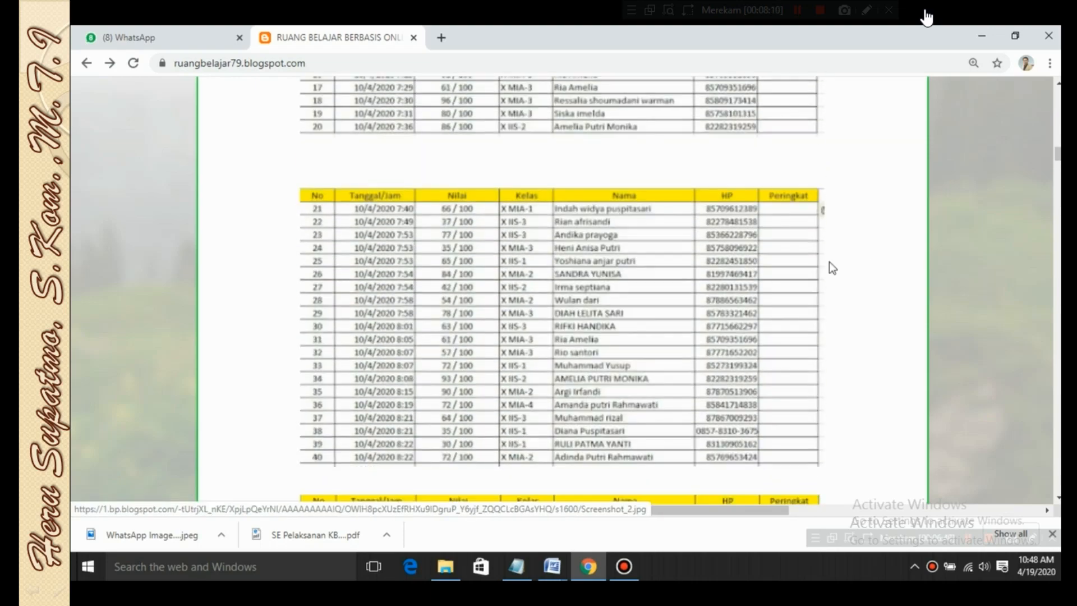
scroll(873, 225, up, 4)
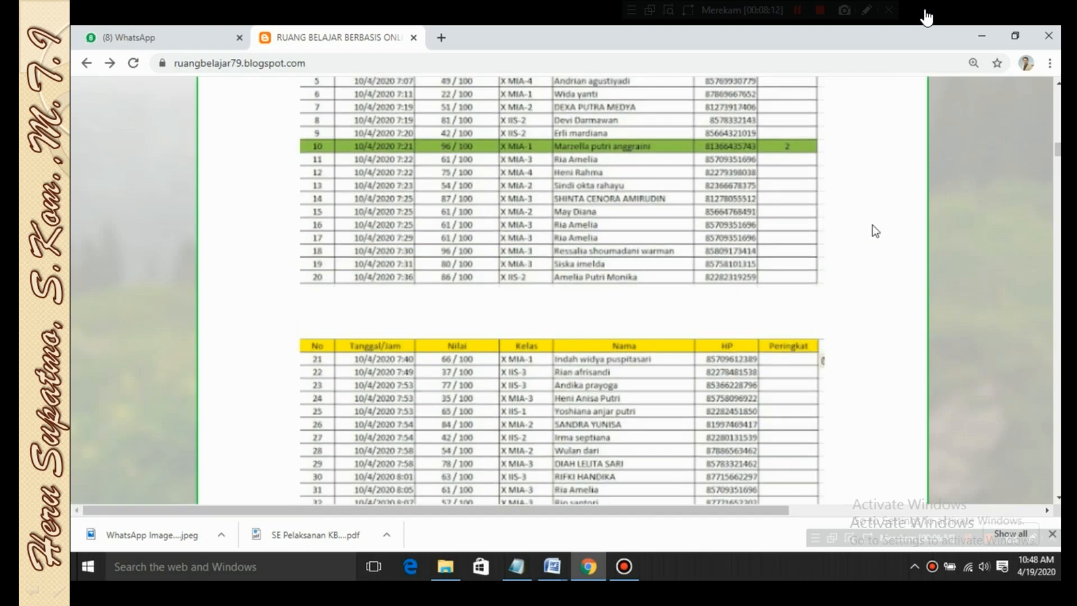
scroll(872, 229, up, 5)
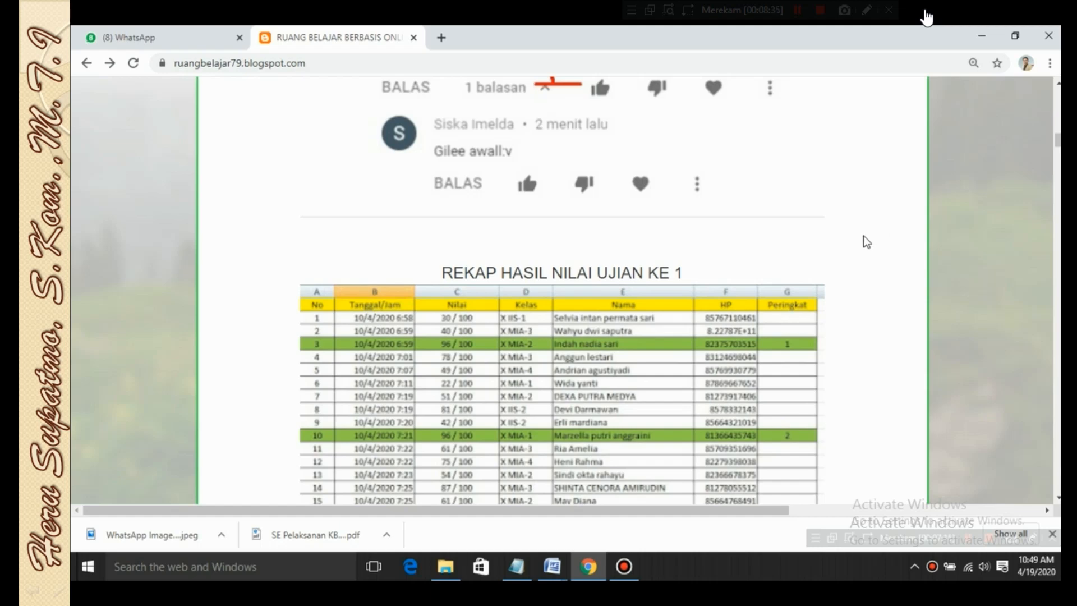
Go through the remaining score tables of the recap to the end of the announcement post
scroll(867, 242, down, 1)
scroll(868, 243, down, 4)
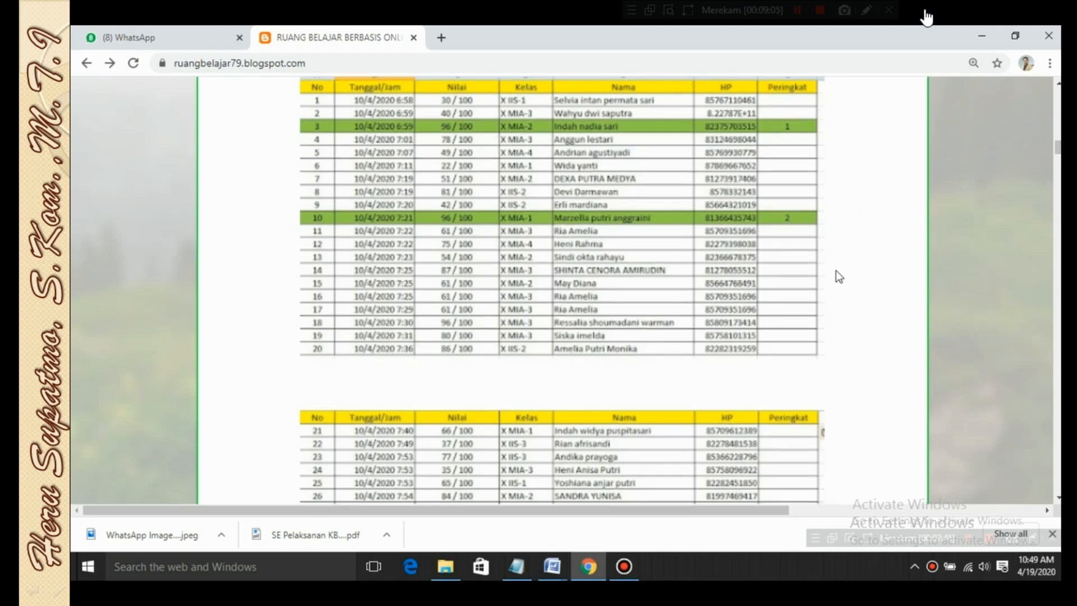
scroll(836, 274, down, 10)
scroll(836, 275, down, 2)
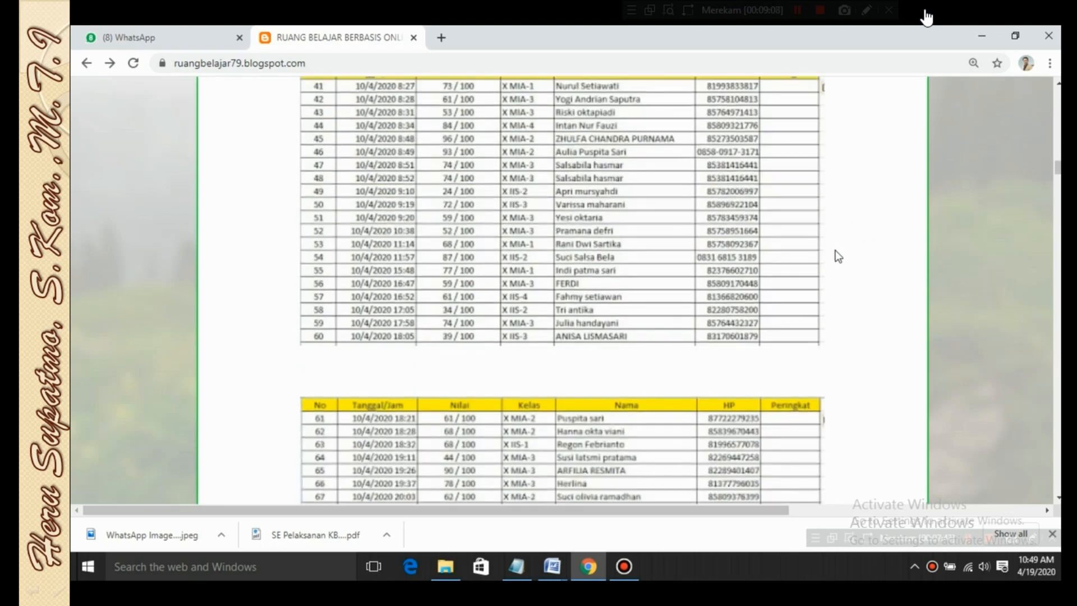
scroll(884, 250, down, 18)
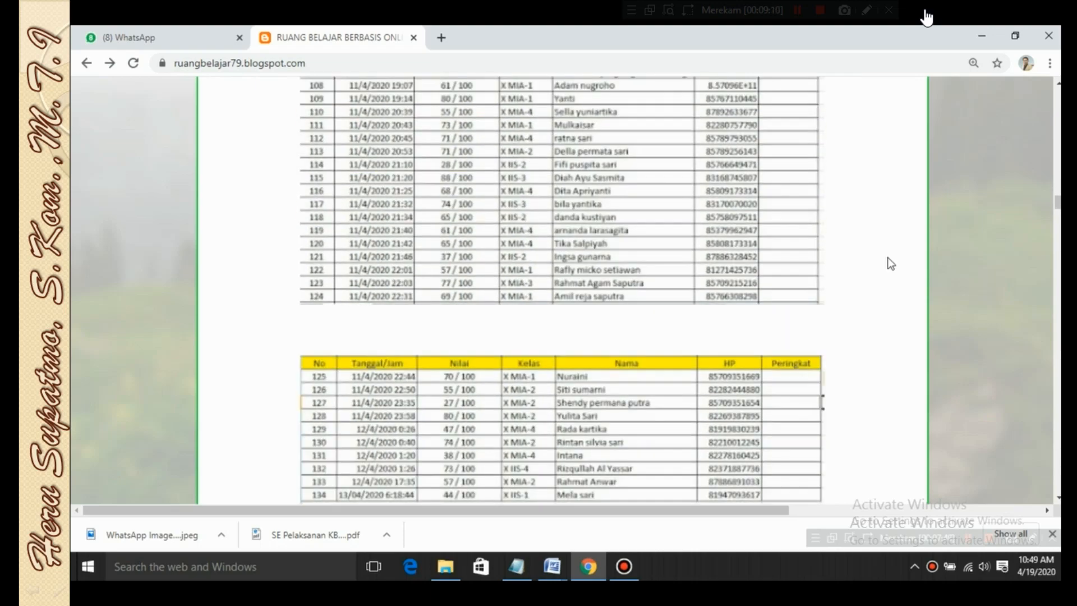
scroll(887, 258, down, 10)
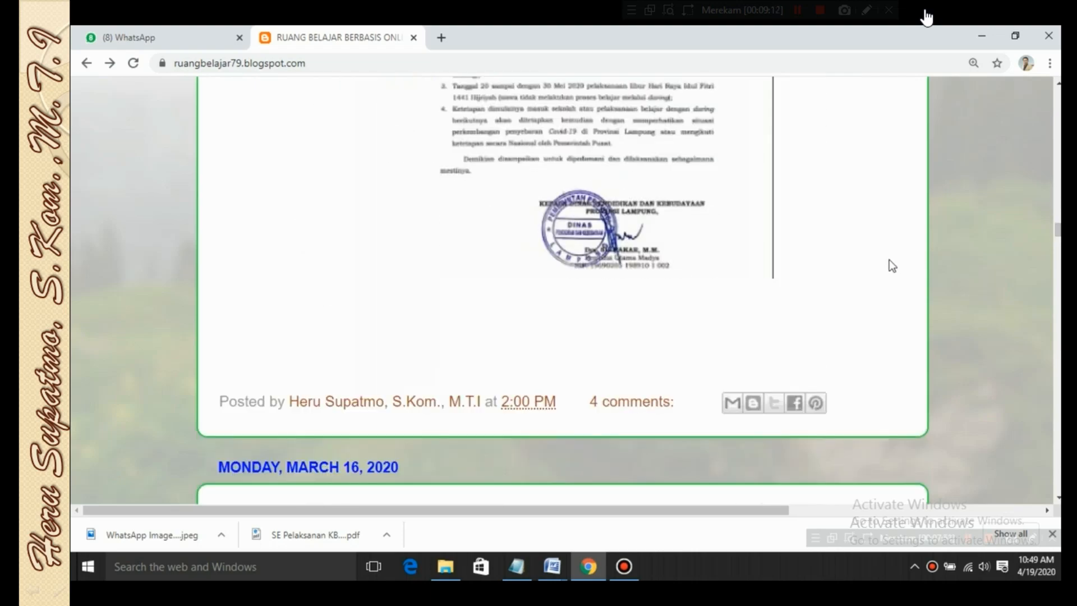
Examine the JADWAL KEGIATAN MASUK DAN LIBUR SEKOLAH letter, including its enlarged image
scroll(873, 261, up, 8)
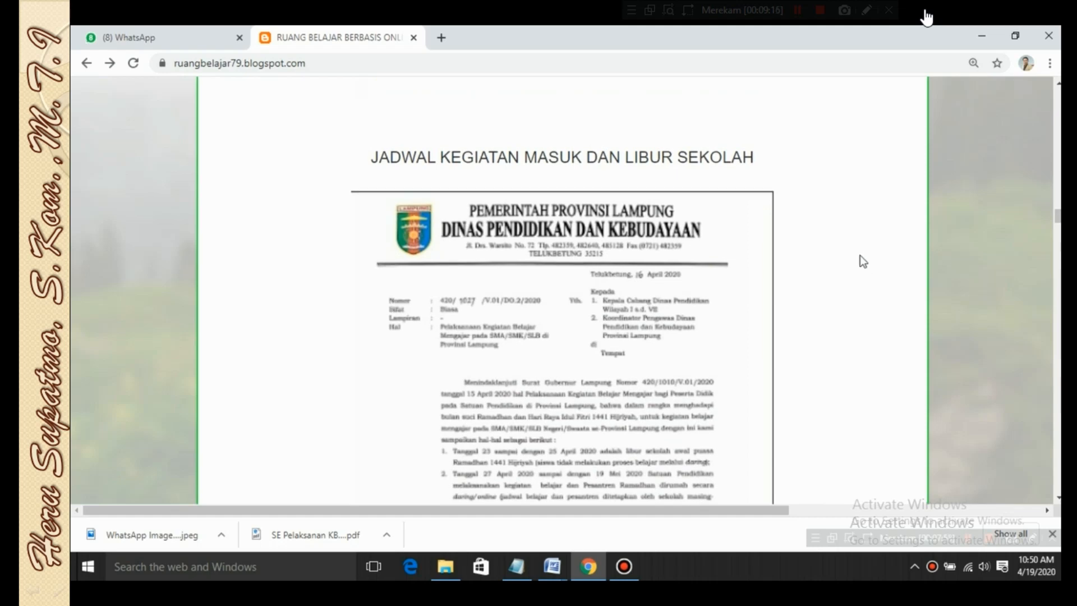
scroll(860, 255, down, 1)
click(557, 376)
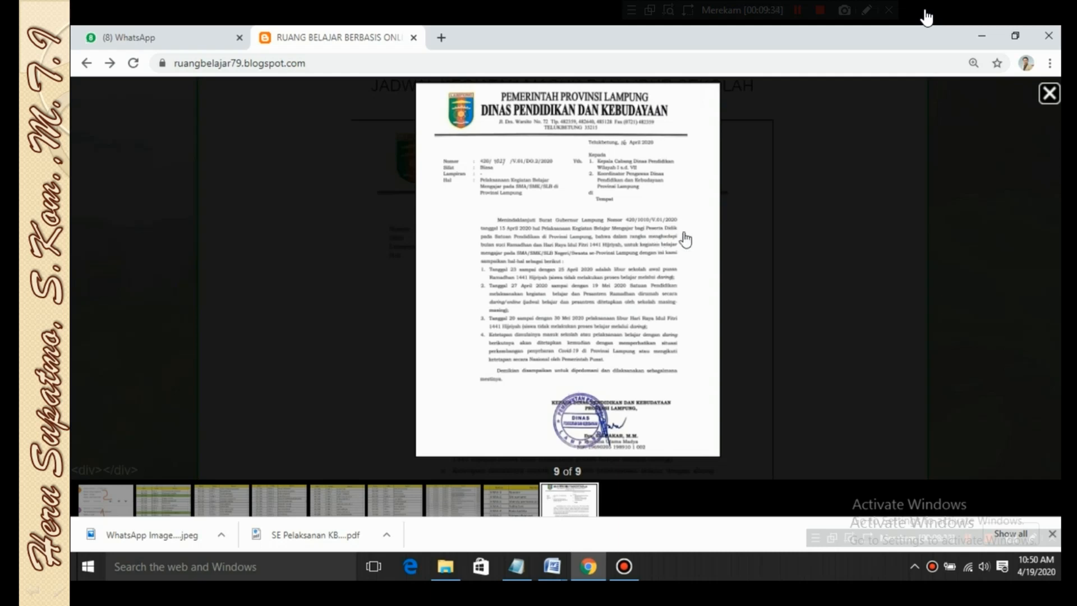
click(766, 225)
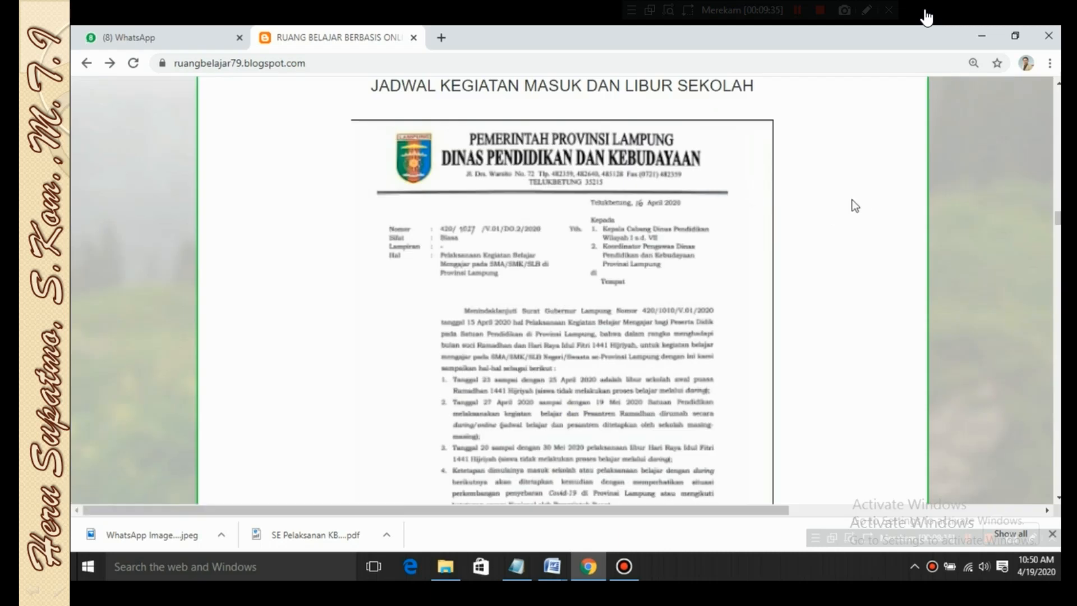
scroll(844, 214, up, 4)
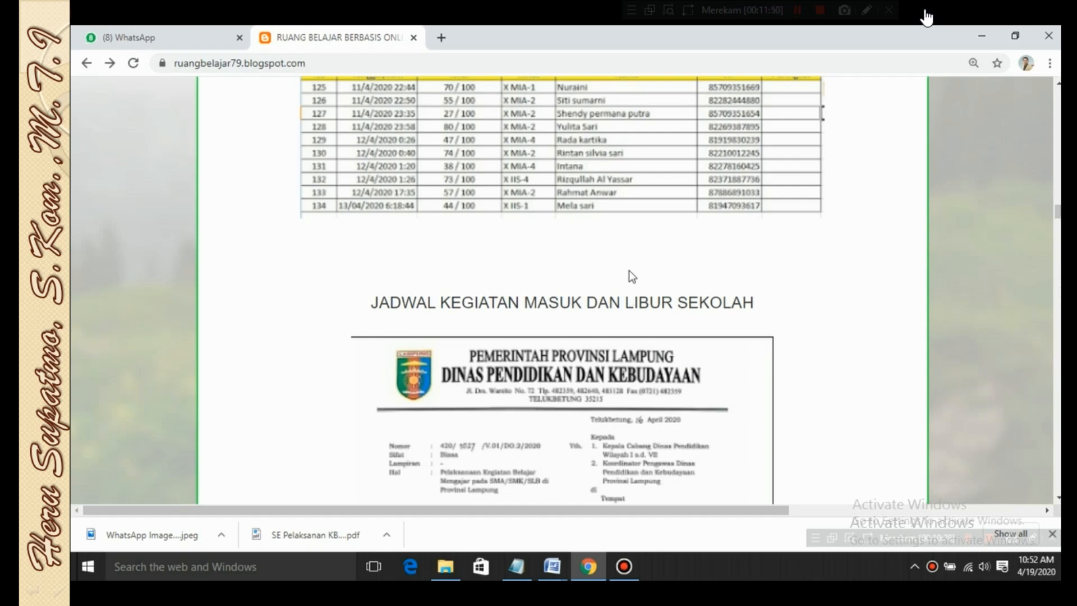
scroll(847, 319, up, 4)
scroll(830, 320, down, 4)
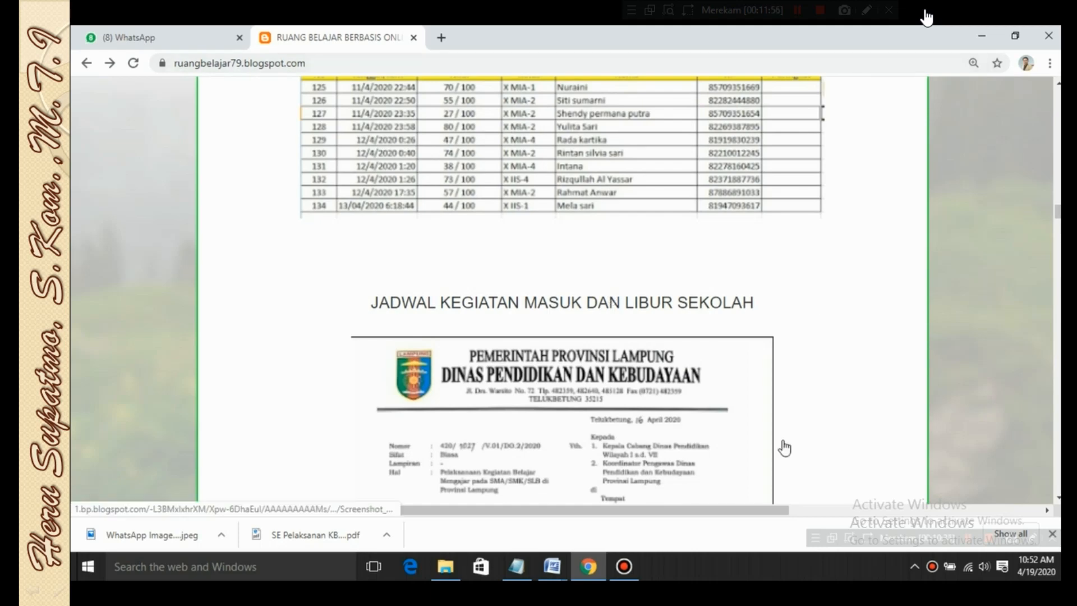
Minimize the browser, switch to the blank Document2 in Microsoft Word, and maximize its window
click(982, 36)
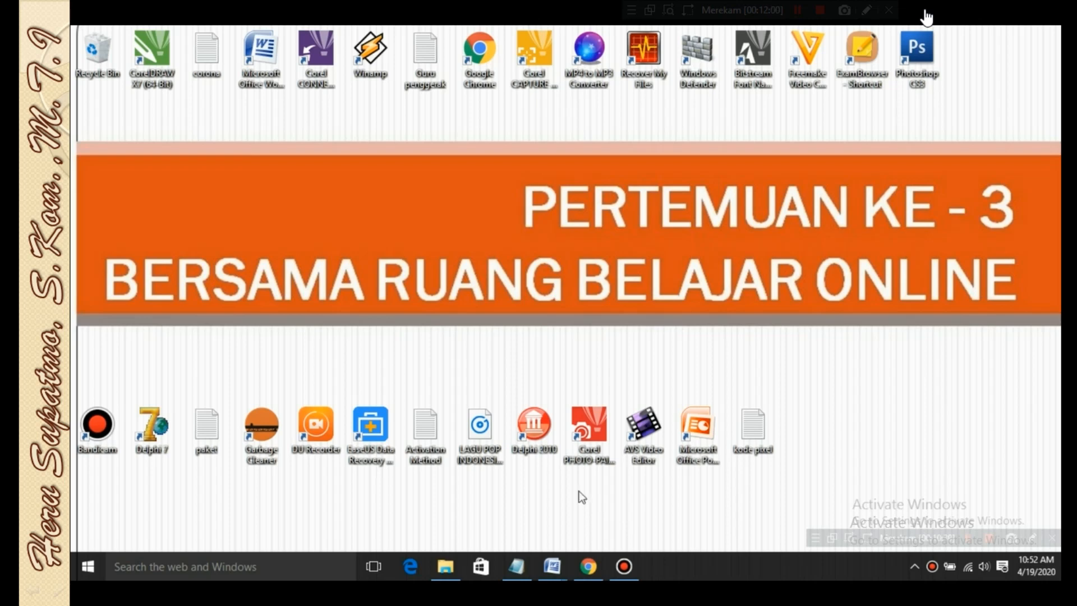
click(557, 564)
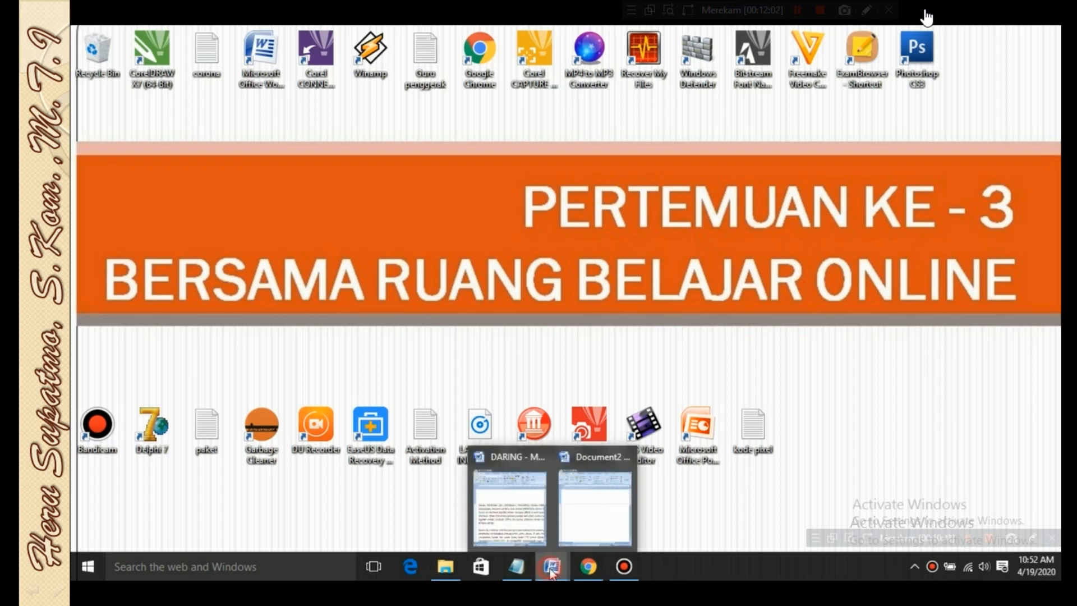
click(584, 517)
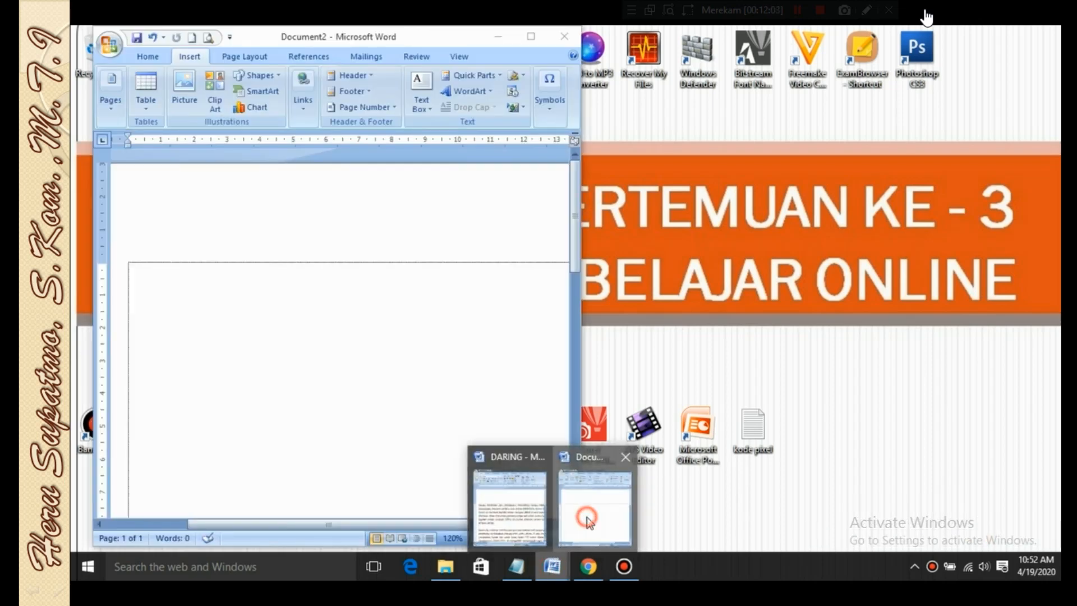
click(531, 36)
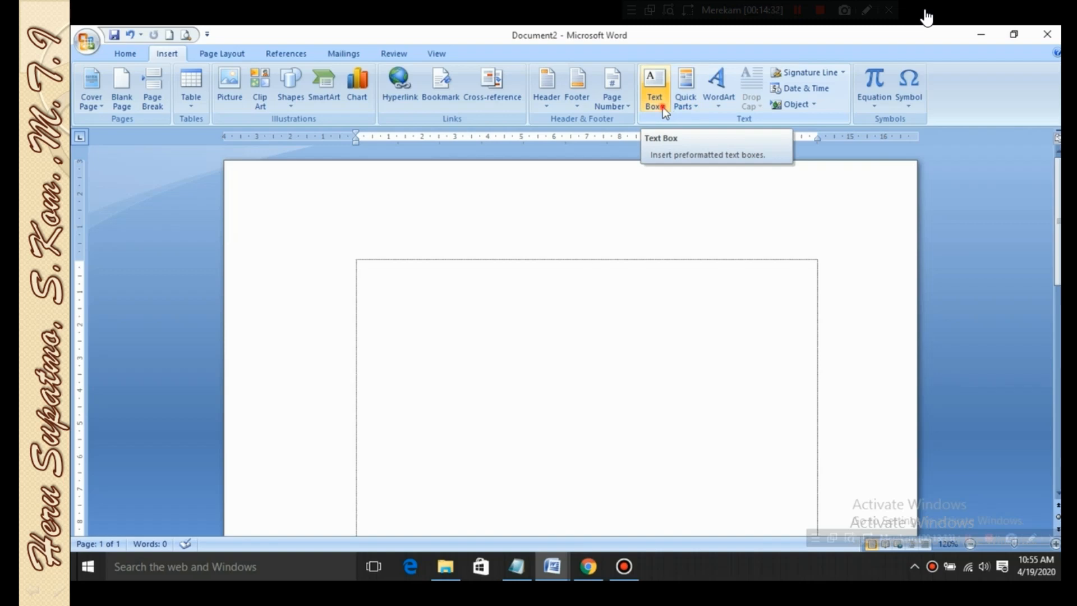
Insert a built-in Simple Text Box and move it toward the upper-left part of the page's text area
click(663, 107)
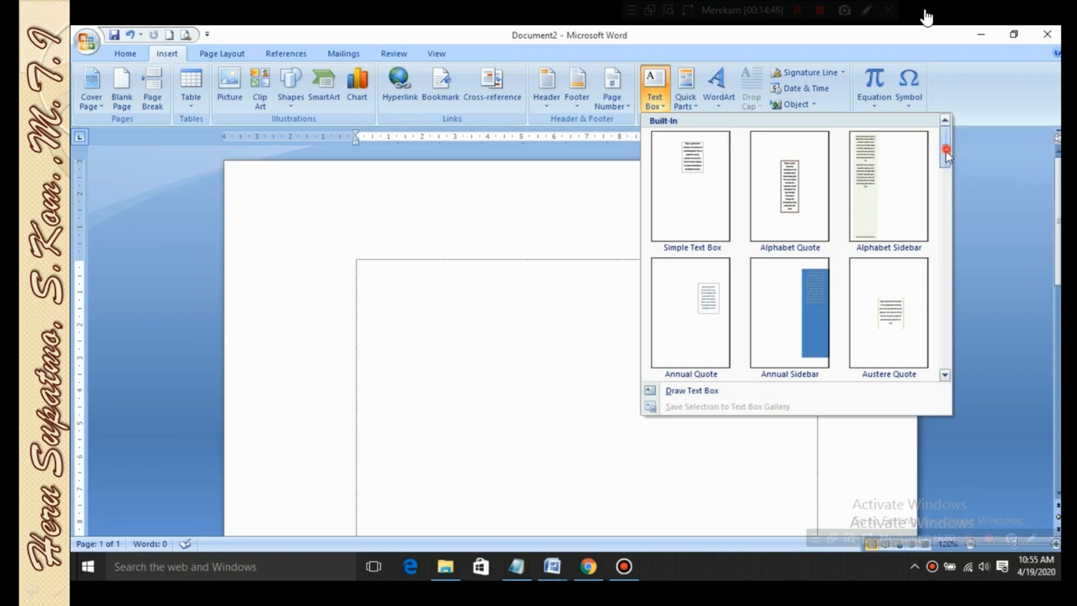
mouse_move(948, 149)
mouse_down()
mouse_move(940, 206)
mouse_move(938, 143)
mouse_up()
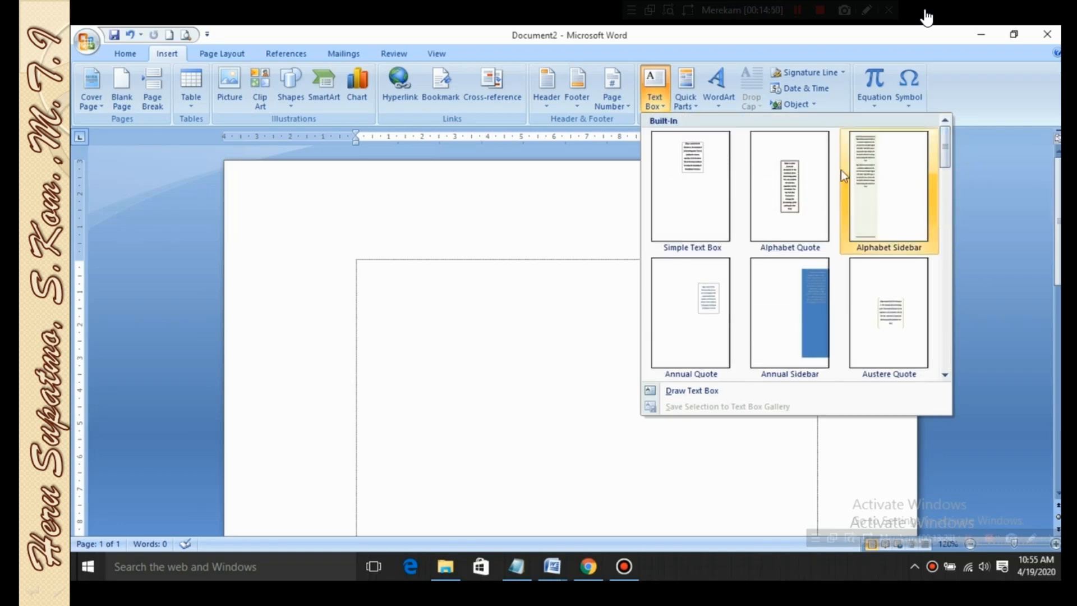
click(704, 189)
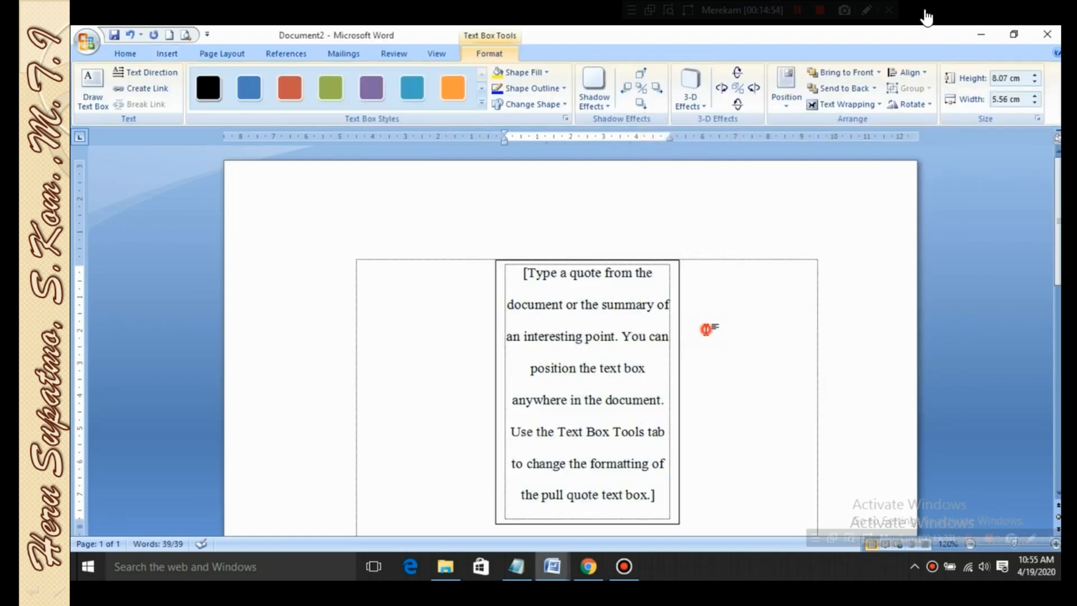
click(633, 260)
drag(632, 257, 529, 261)
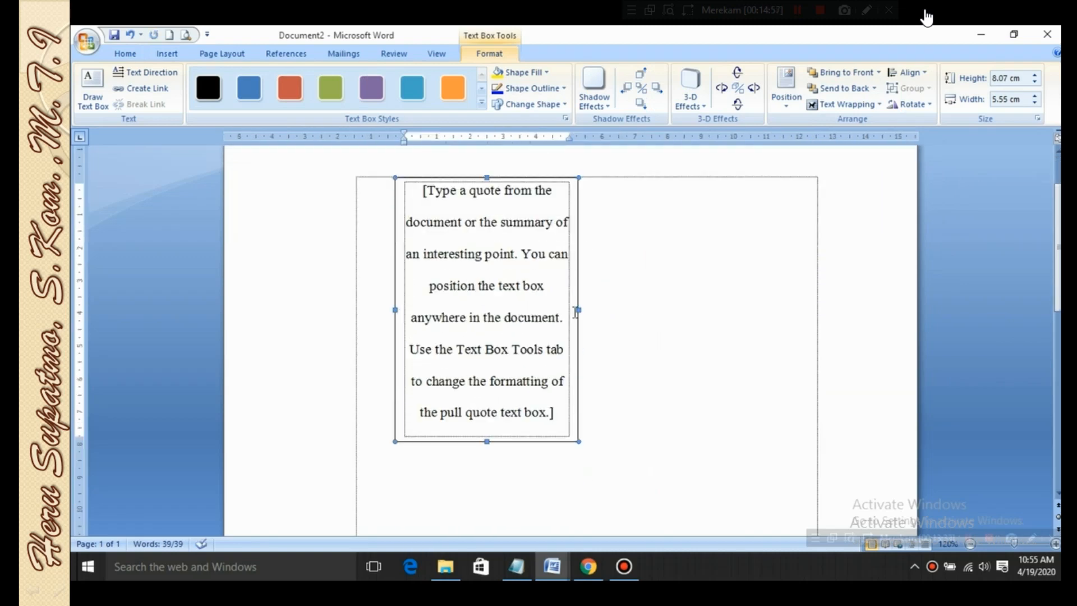
Replace the placeholder text with "NEGARARATU," and "NAMA" several lines below, and move the text box to the page's right half
triple_click(424, 192)
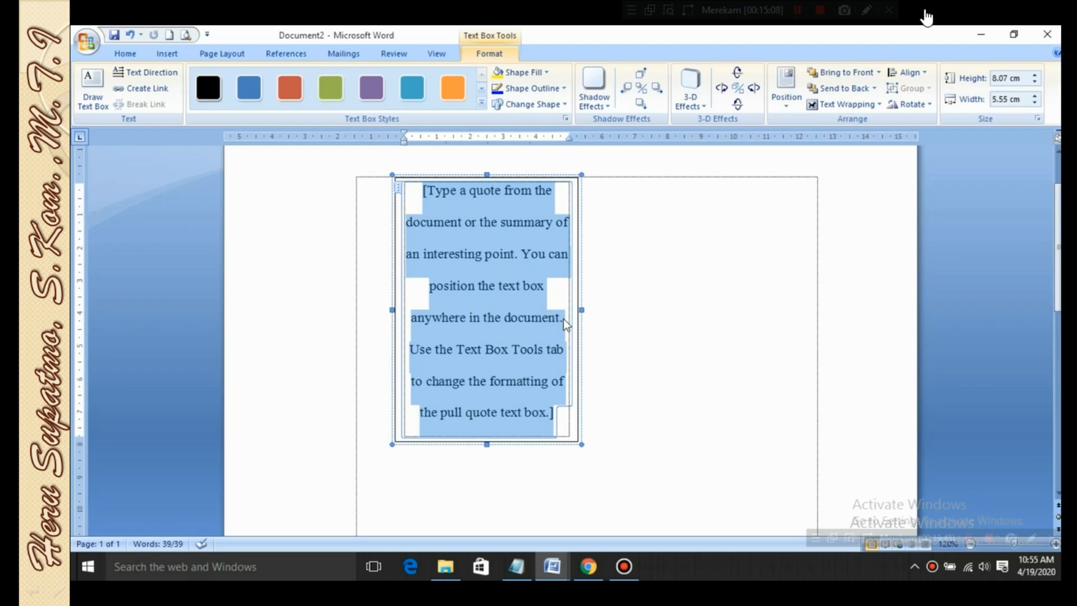
text(NEGARARATU)
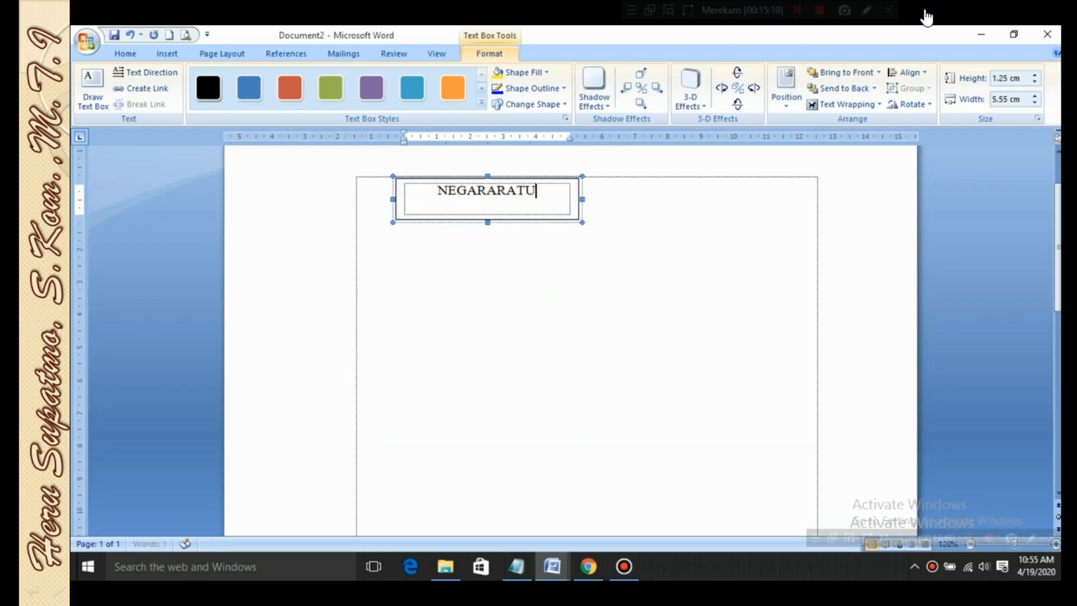
text(,)
key(Return)
key(Return)
key(Return)
key(Return)
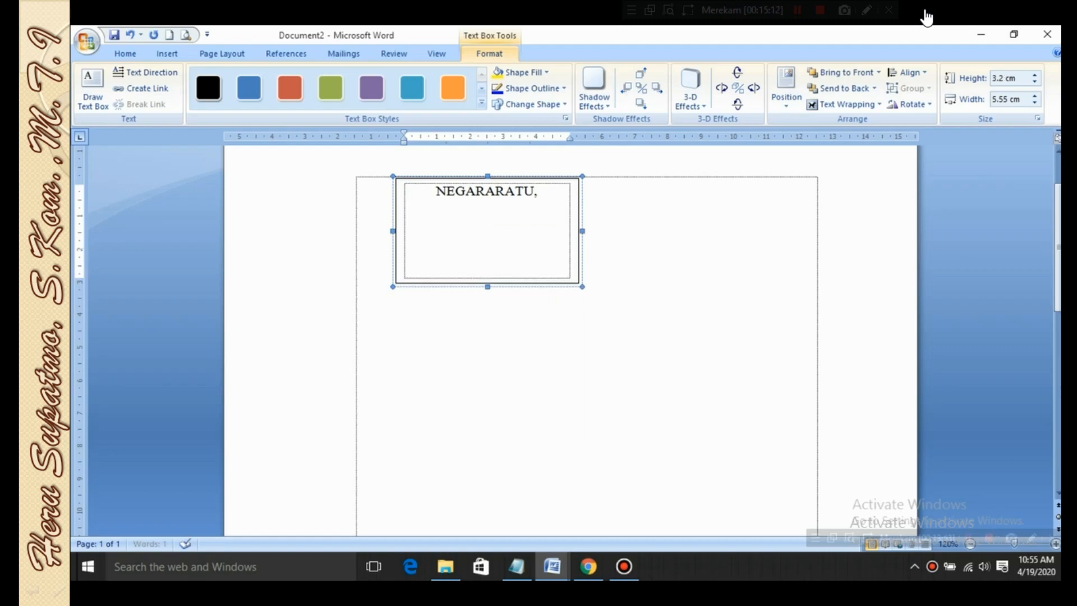
text(NAMA)
click(501, 227)
drag(522, 176, 731, 262)
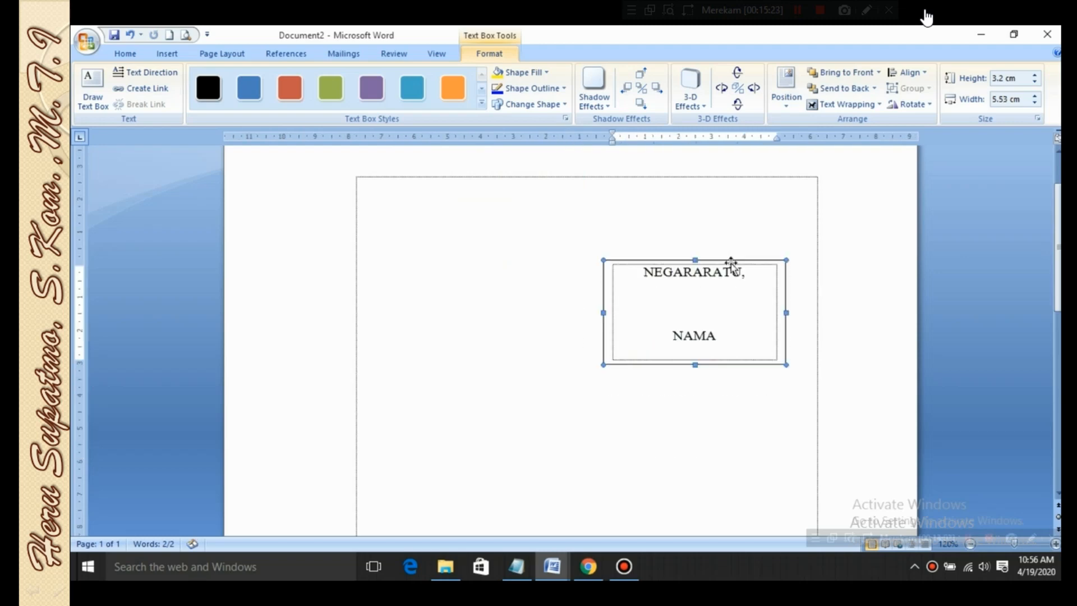
Enter the sample line "SDFGDFHGFHFGH" in the document body and add a line containing a single quote mark above it
click(573, 180)
text(SDFGDFHGFHGH)
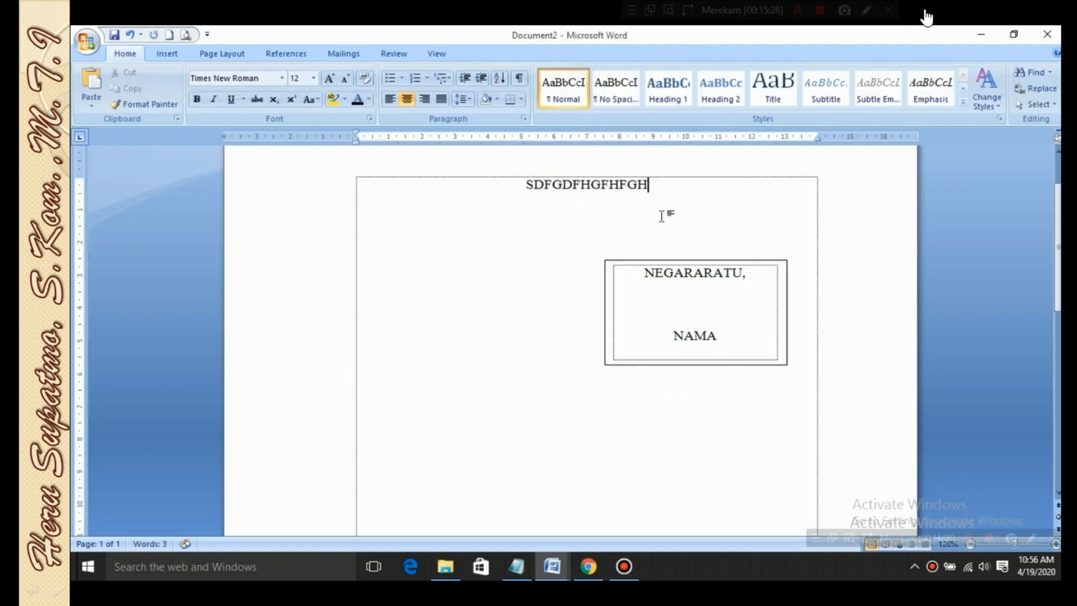
drag(536, 187, 634, 194)
click(670, 199)
click(586, 191)
click(517, 189)
text(')
key(Return)
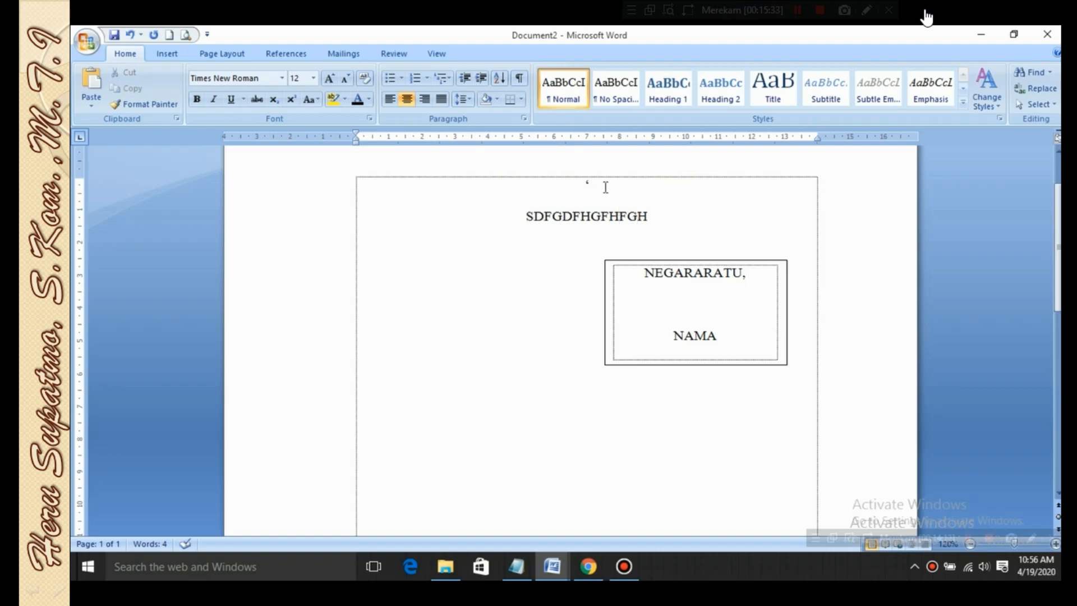
Move the text box lower on the page, near the right margin beneath the sample text
click(679, 260)
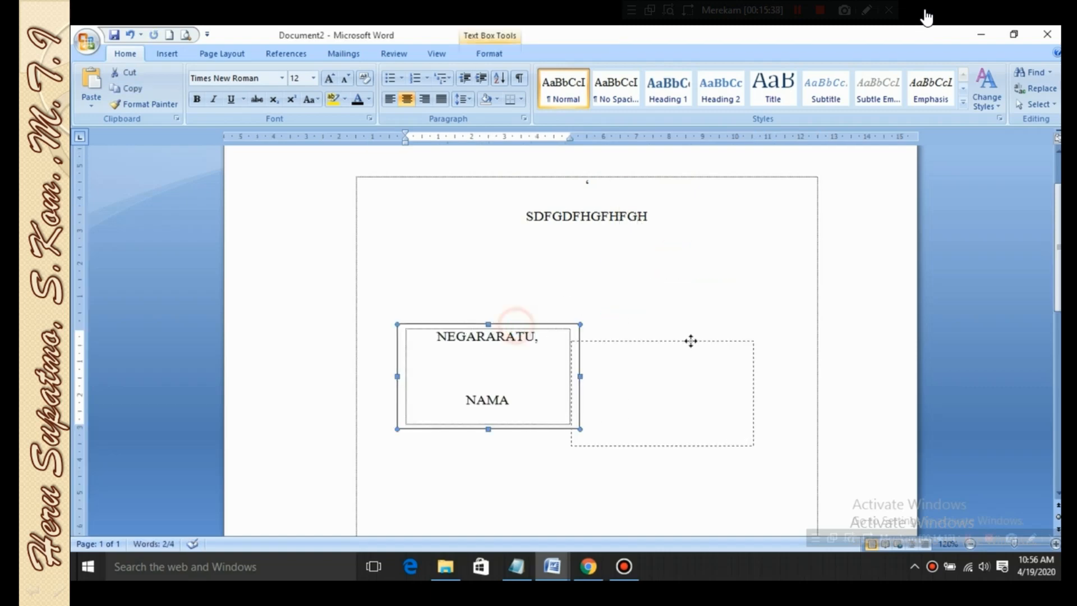
click(719, 305)
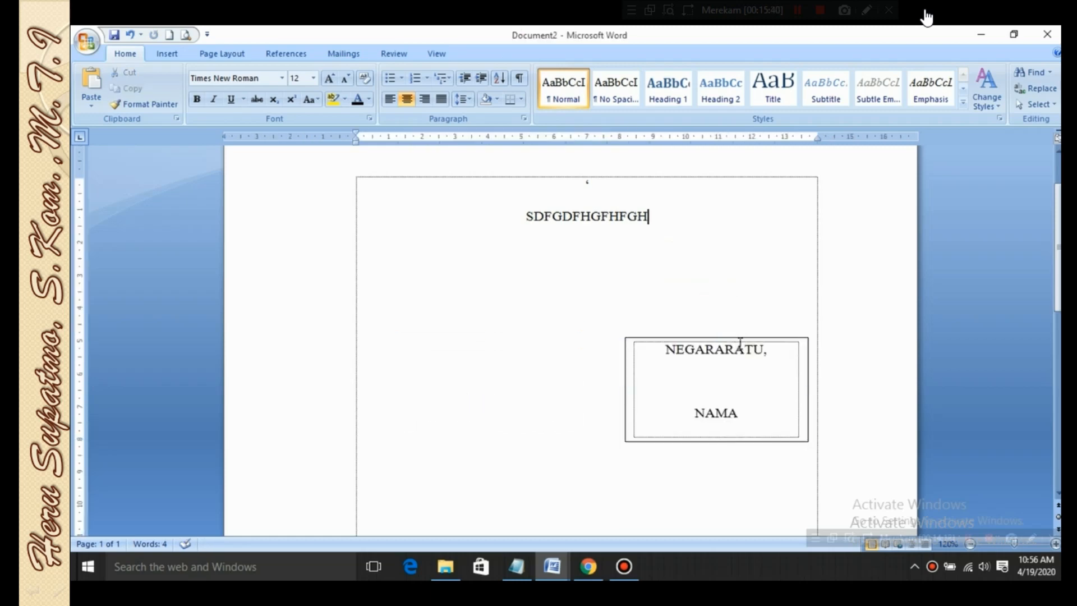
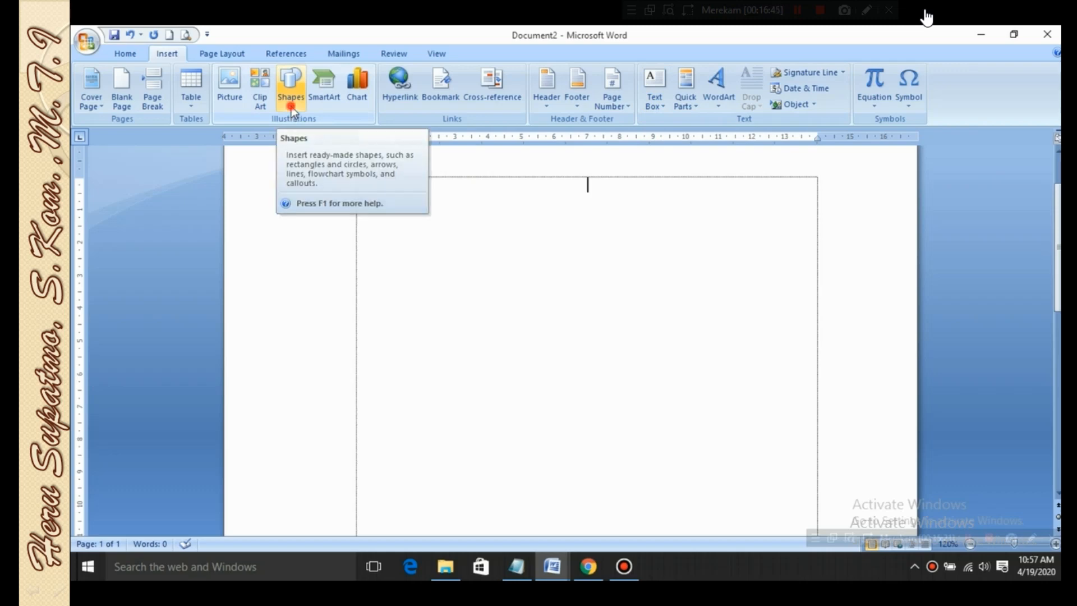
Draw a text box about 5.48 cm wide and 3.4 cm high in the upper middle of the page, then deselect it
click(291, 107)
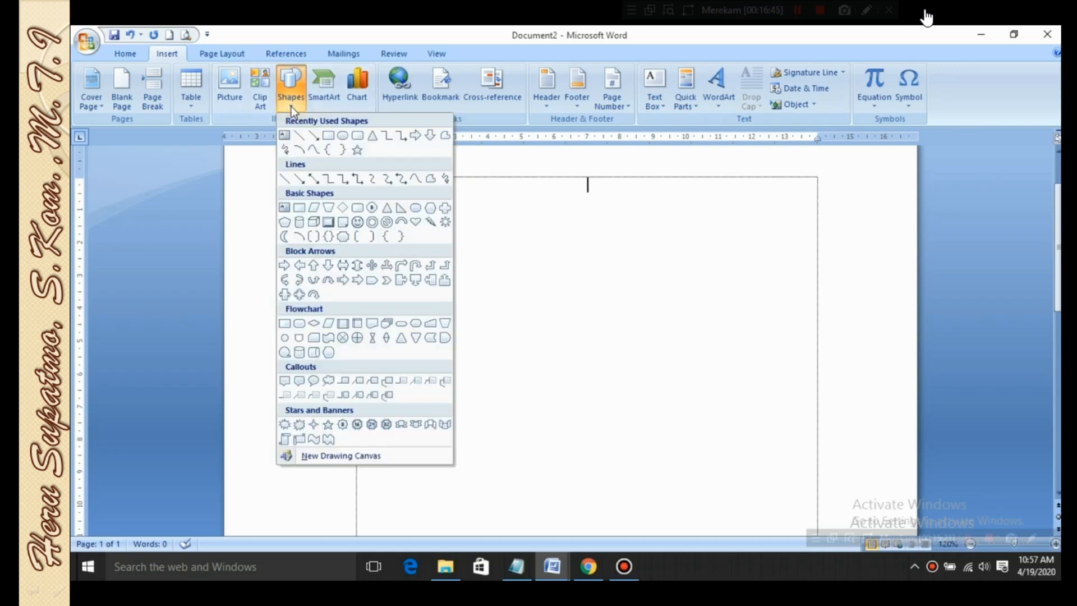
click(285, 137)
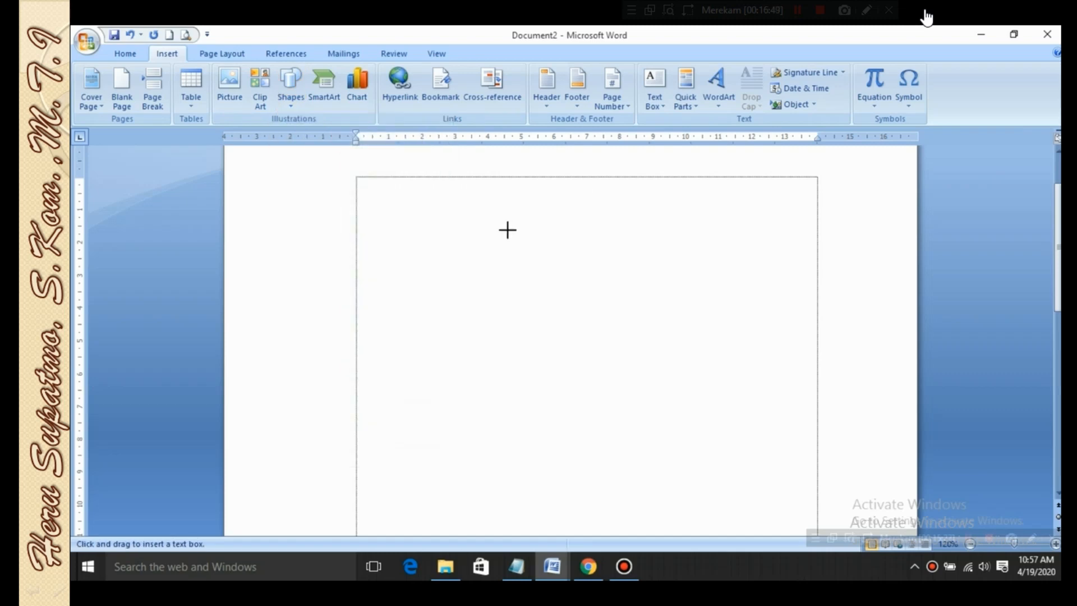
drag(505, 230, 686, 344)
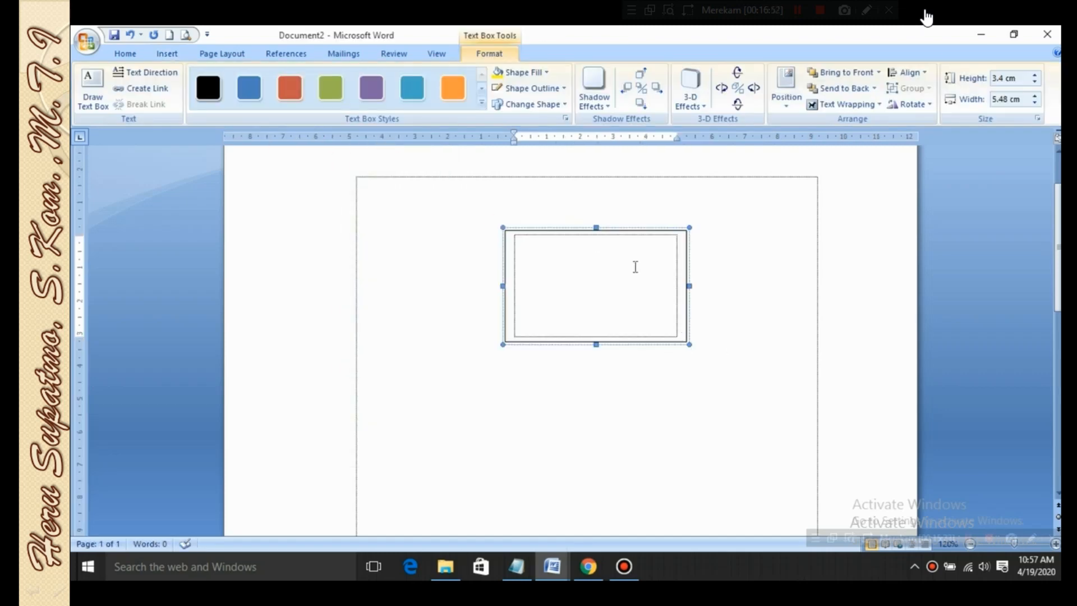
click(728, 203)
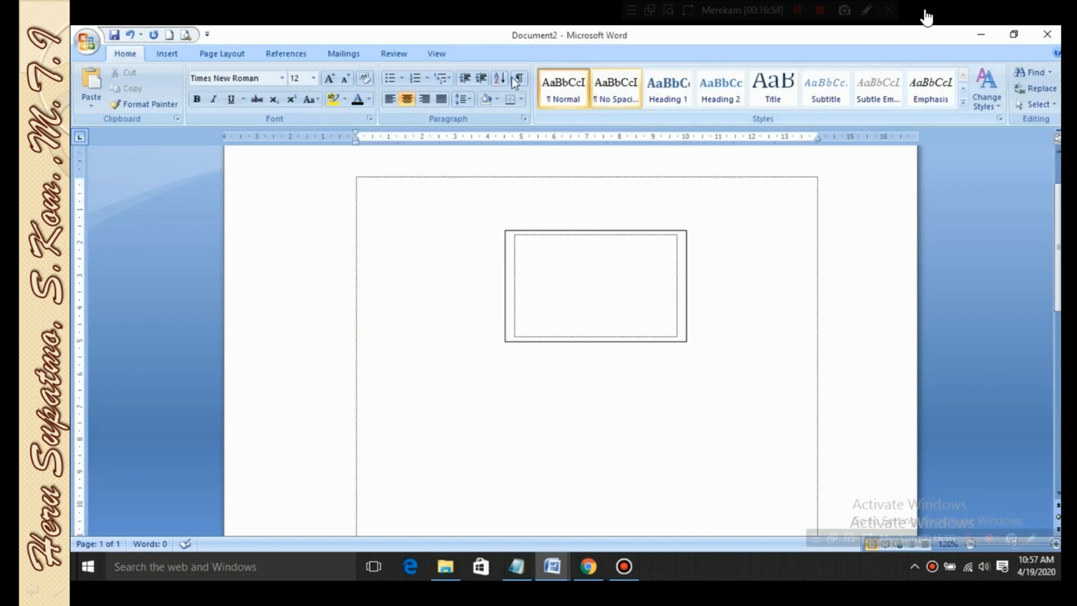
Insert a built-in sidebar text box with a green text area and an orange block behind it
click(167, 53)
click(661, 103)
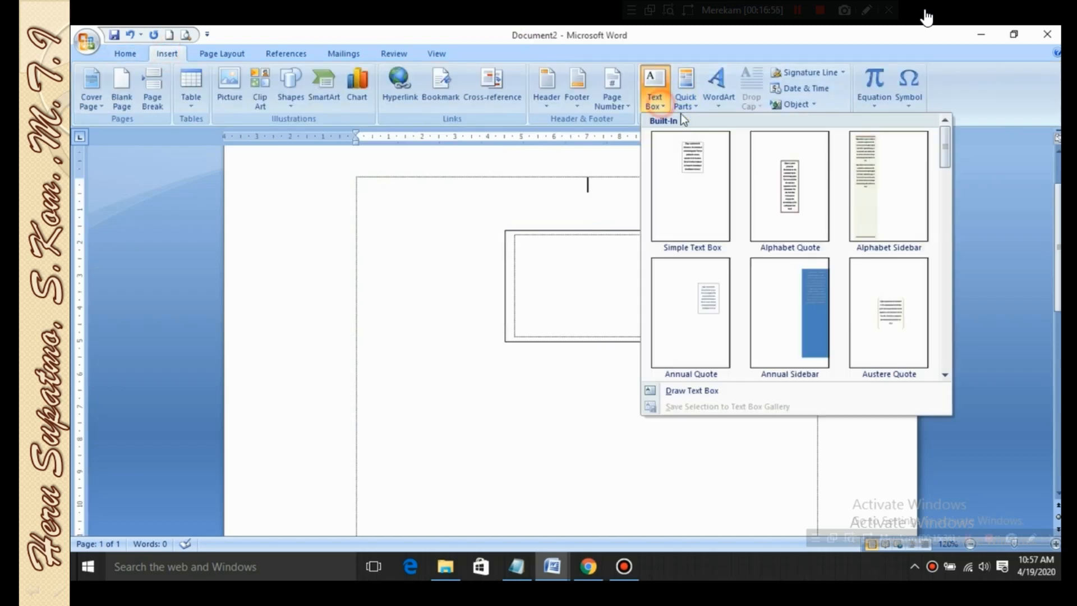
drag(945, 163, 932, 374)
click(701, 334)
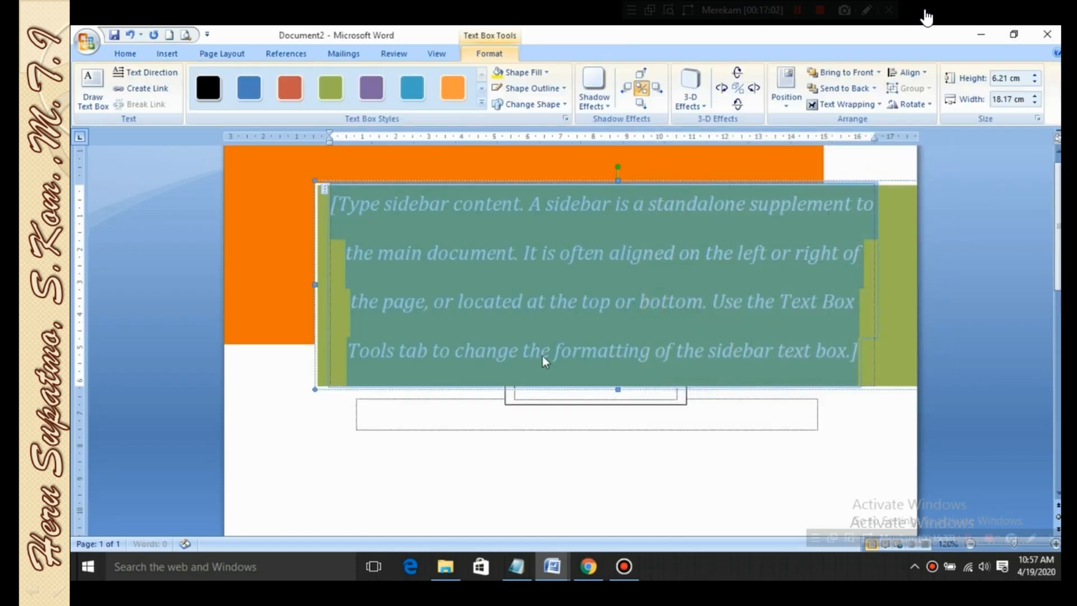
Select the green and orange sidebar text box by its border and delete it from the page
click(530, 431)
click(517, 288)
click(654, 227)
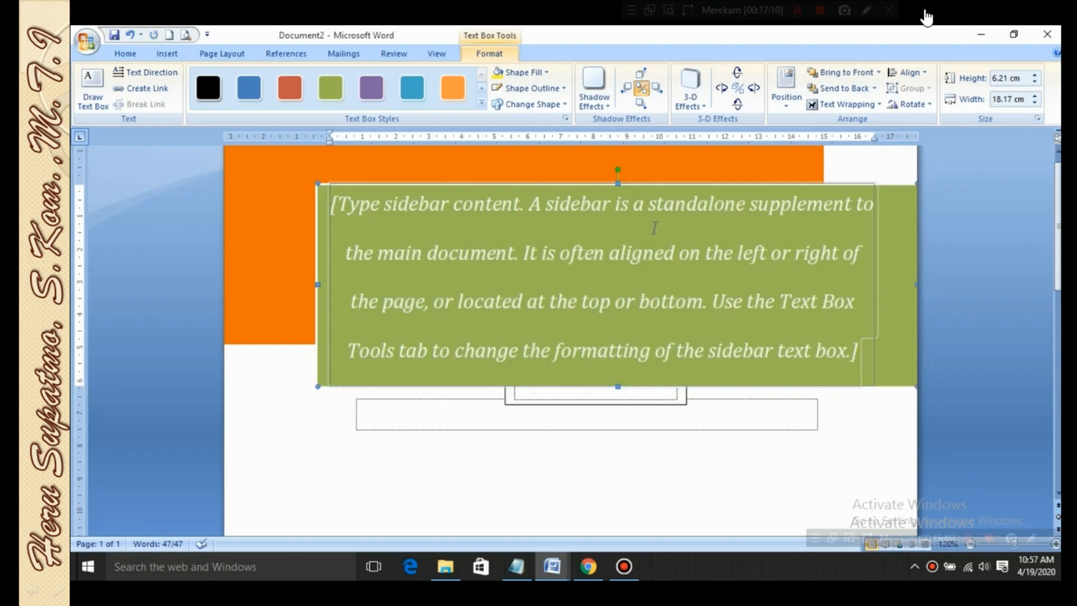
click(671, 253)
key(super)
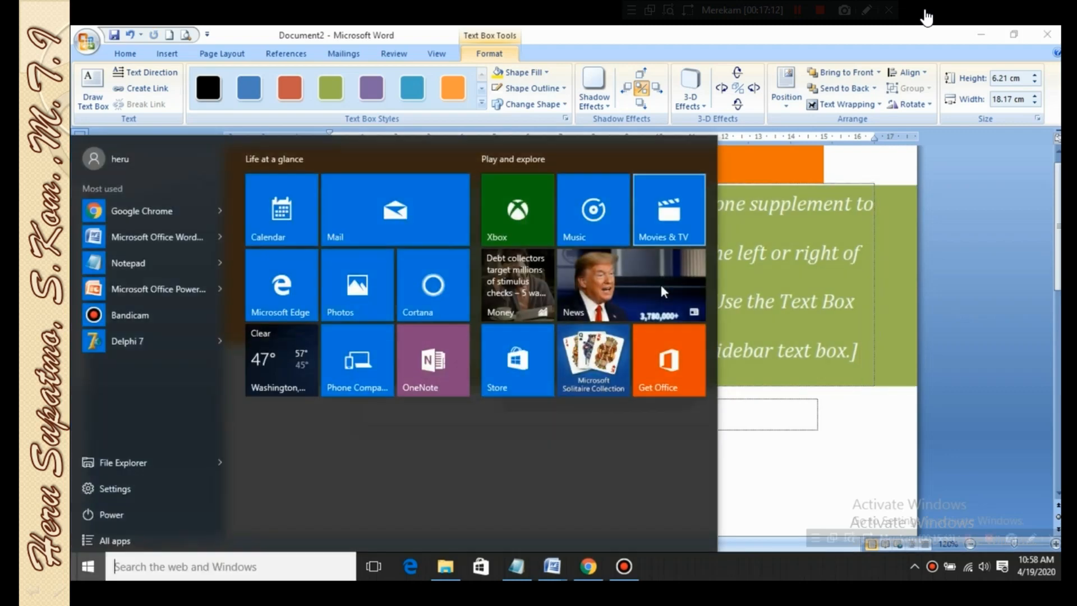
click(830, 477)
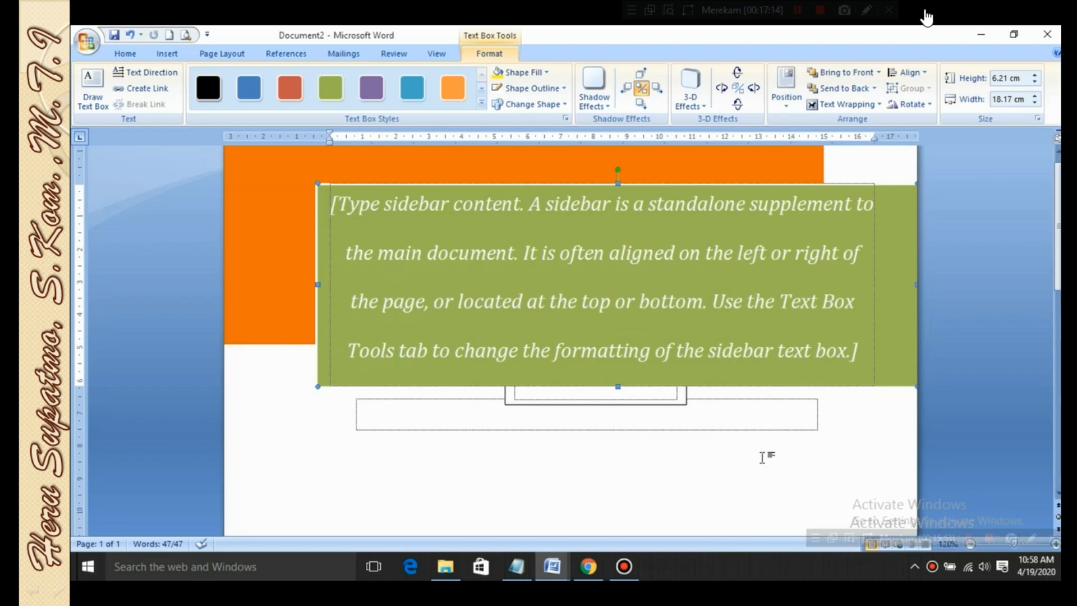
click(607, 180)
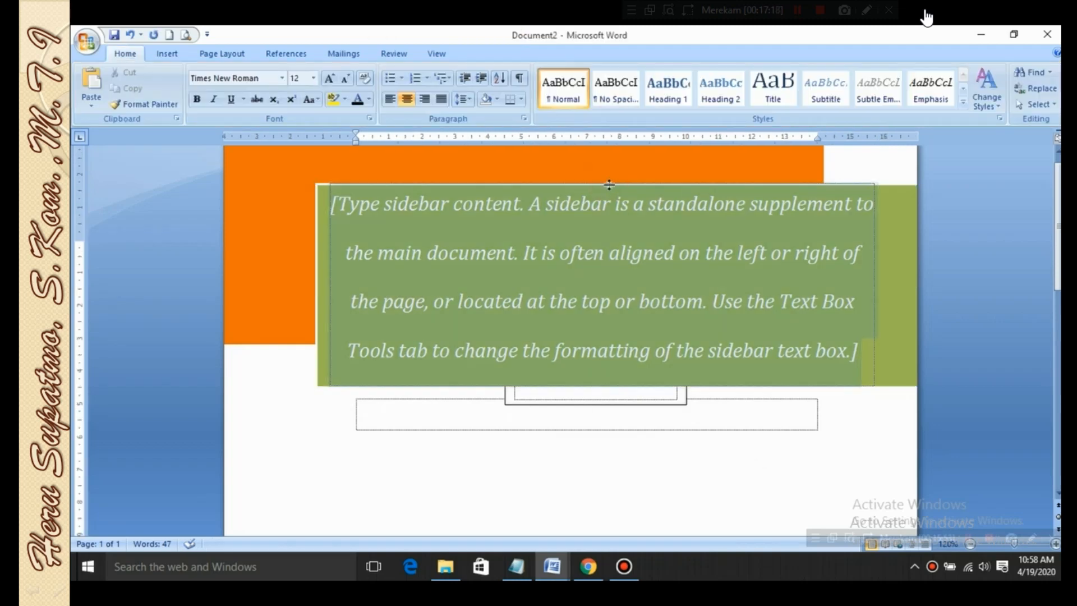
click(624, 201)
click(623, 182)
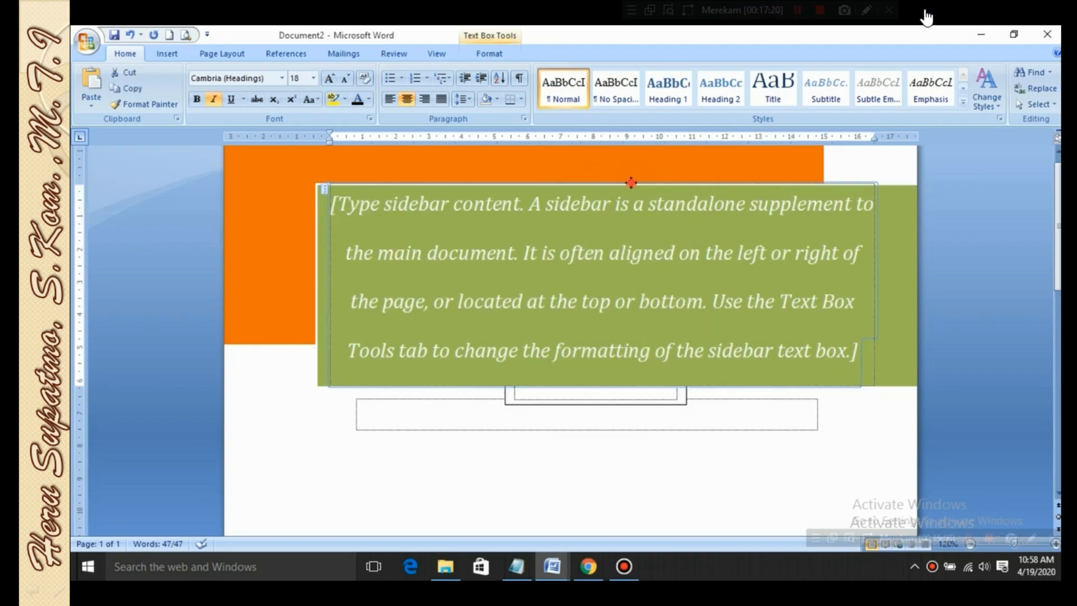
key(Delete)
Apply a 3-D effect to the drawn text box and tilt it down, right, up and left
click(649, 294)
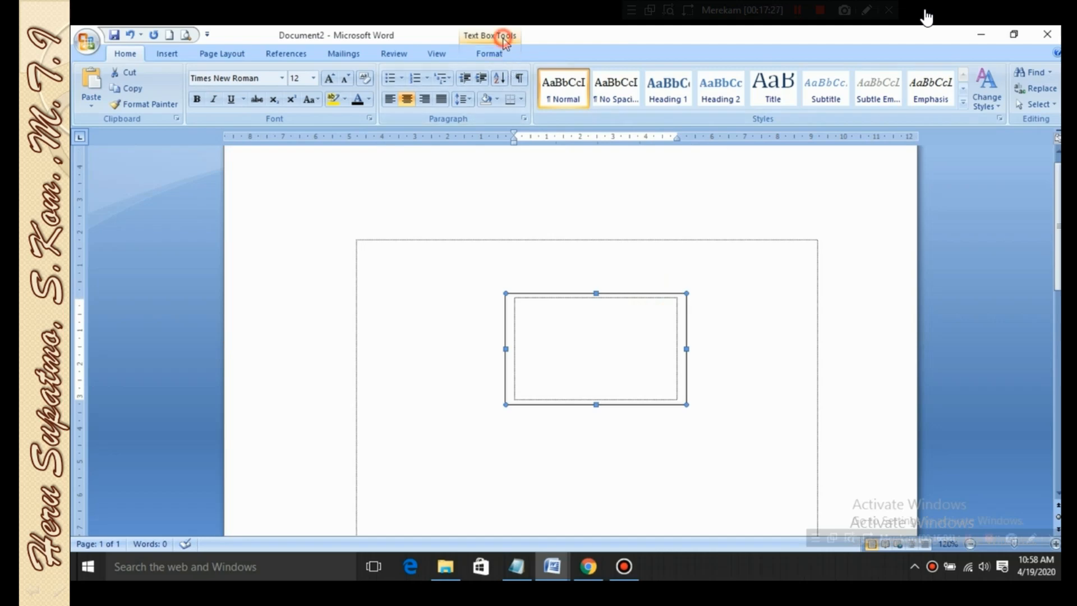
click(494, 54)
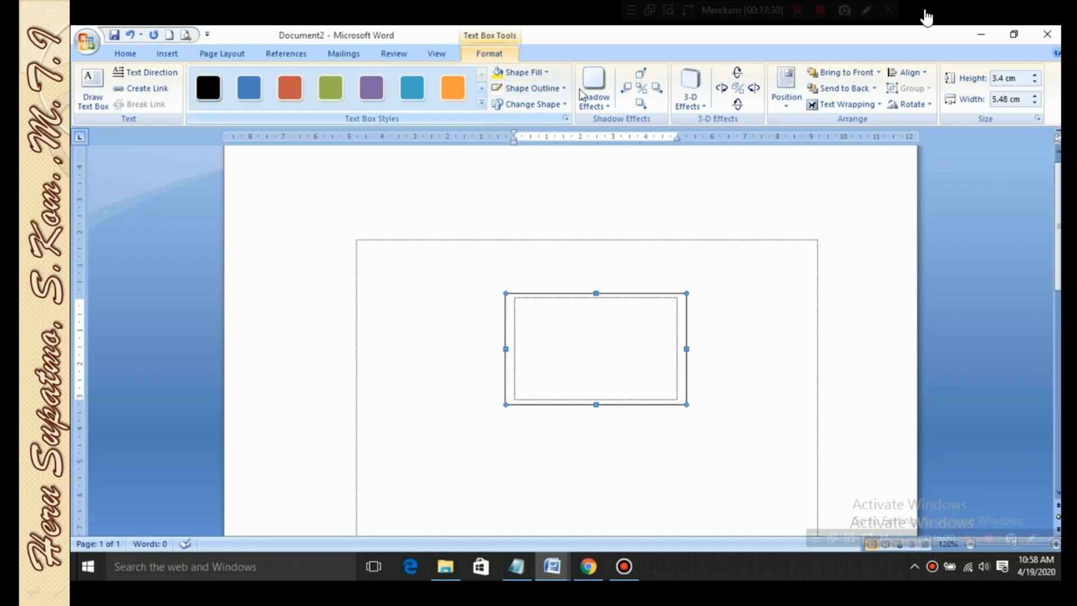
click(610, 106)
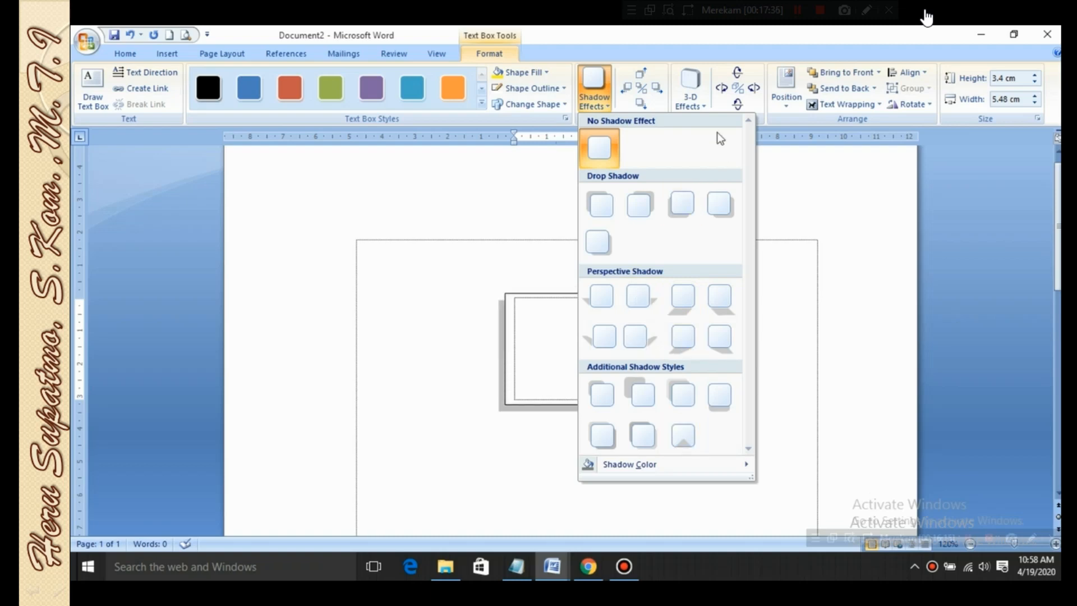
click(706, 105)
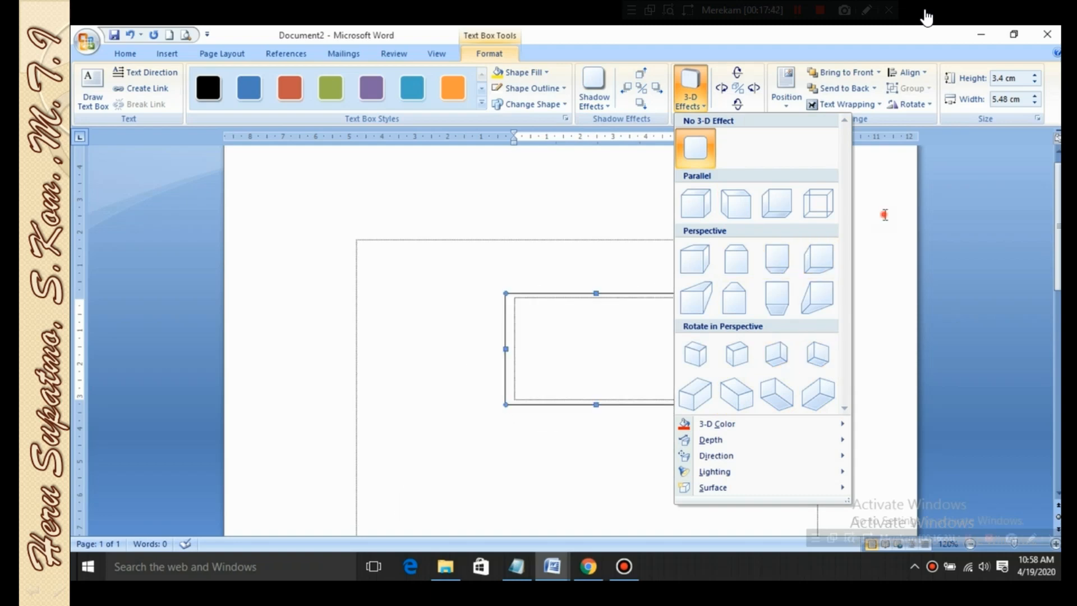
click(749, 111)
click(743, 106)
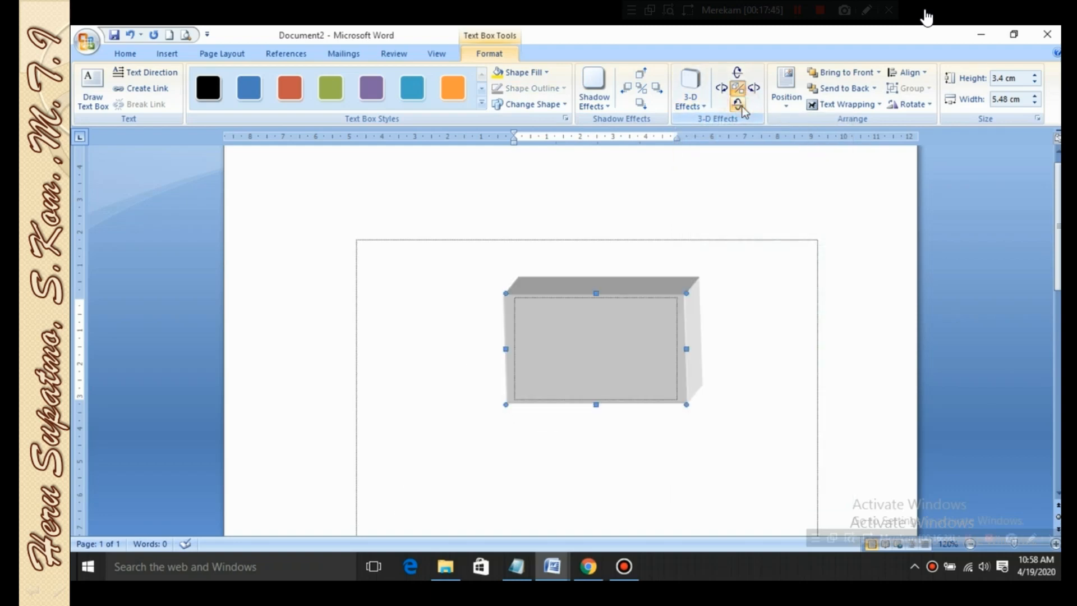
click(753, 88)
click(744, 75)
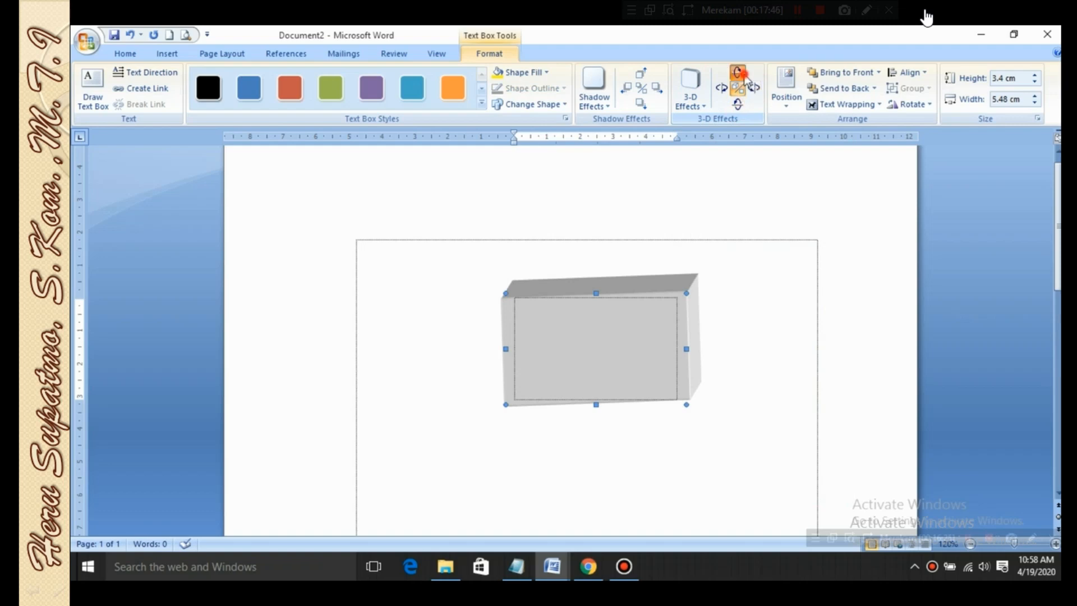
click(723, 90)
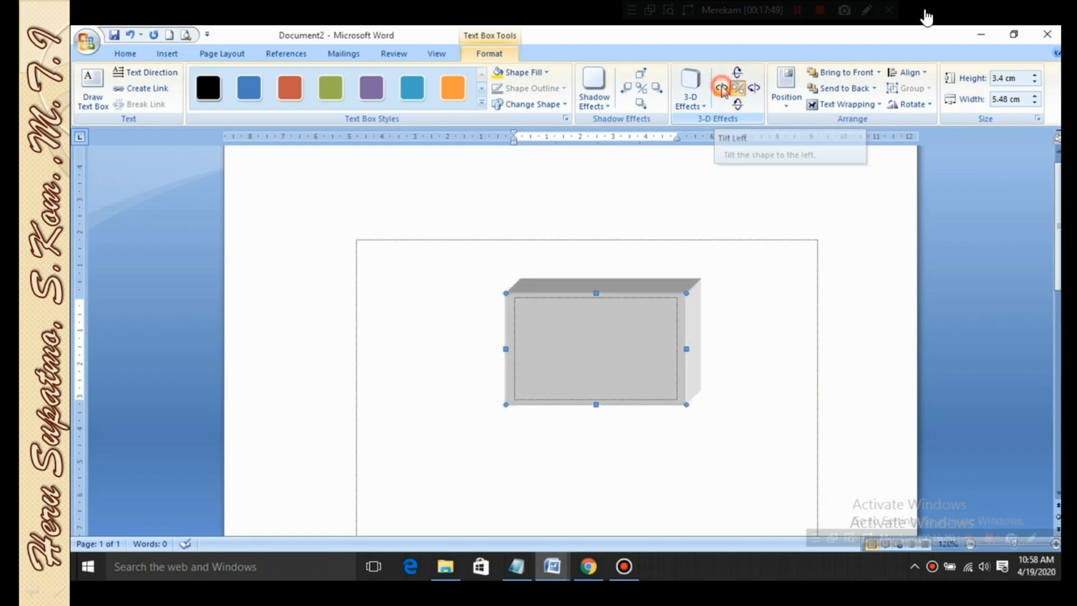
Position the text box at the bottom center of the page with square text wrapping, then at the middle center
click(794, 104)
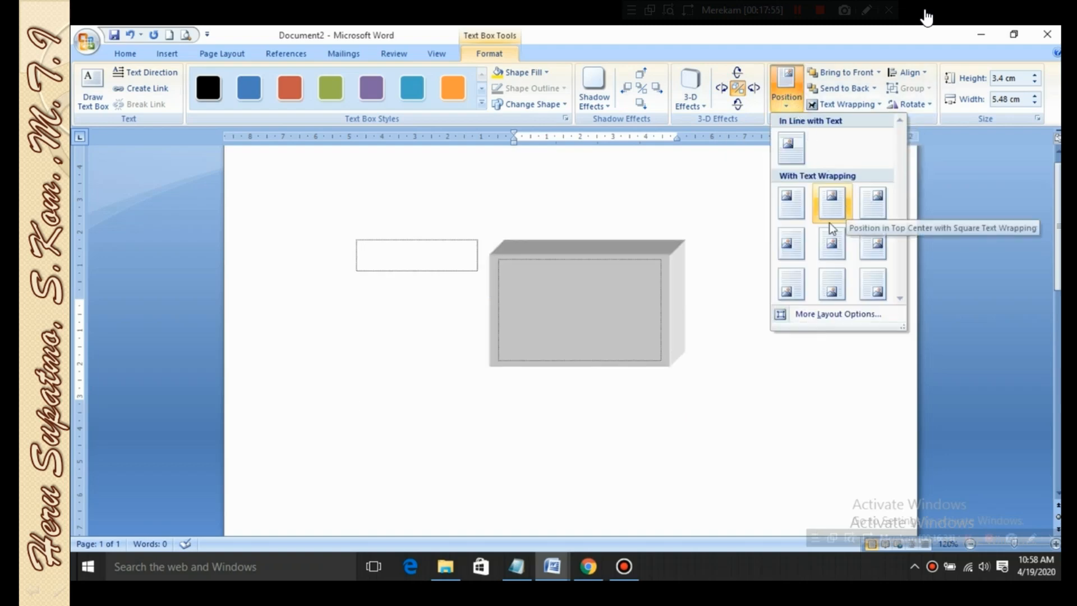
click(835, 292)
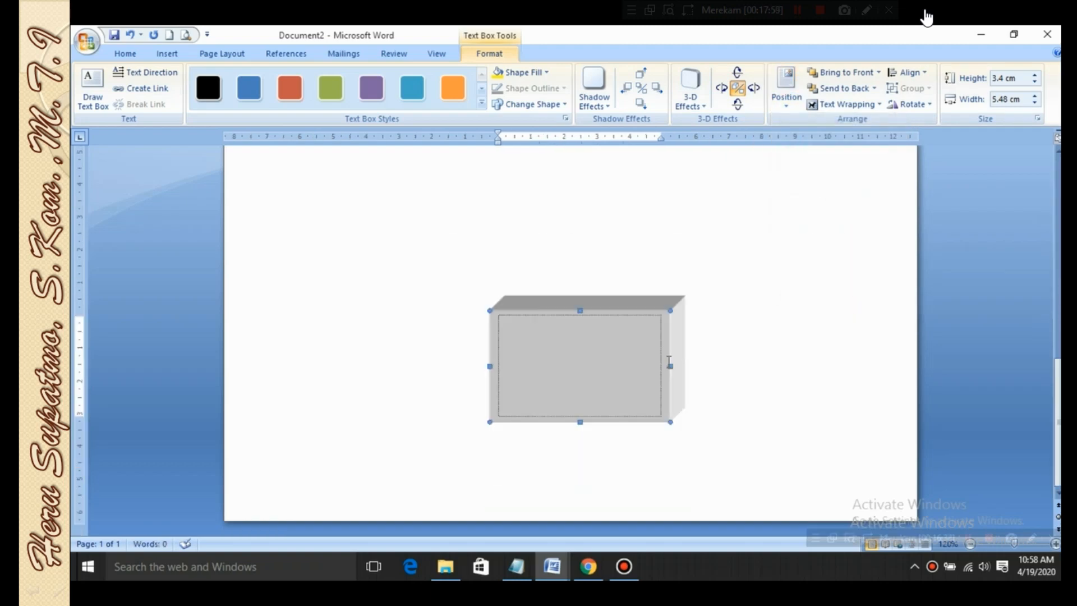
click(841, 105)
click(788, 101)
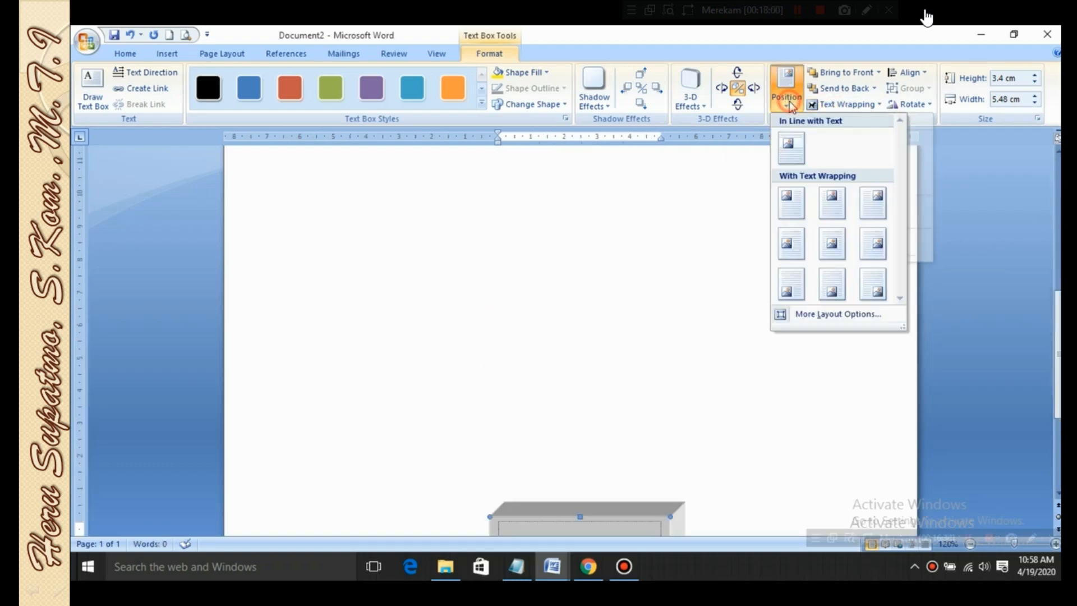
click(832, 243)
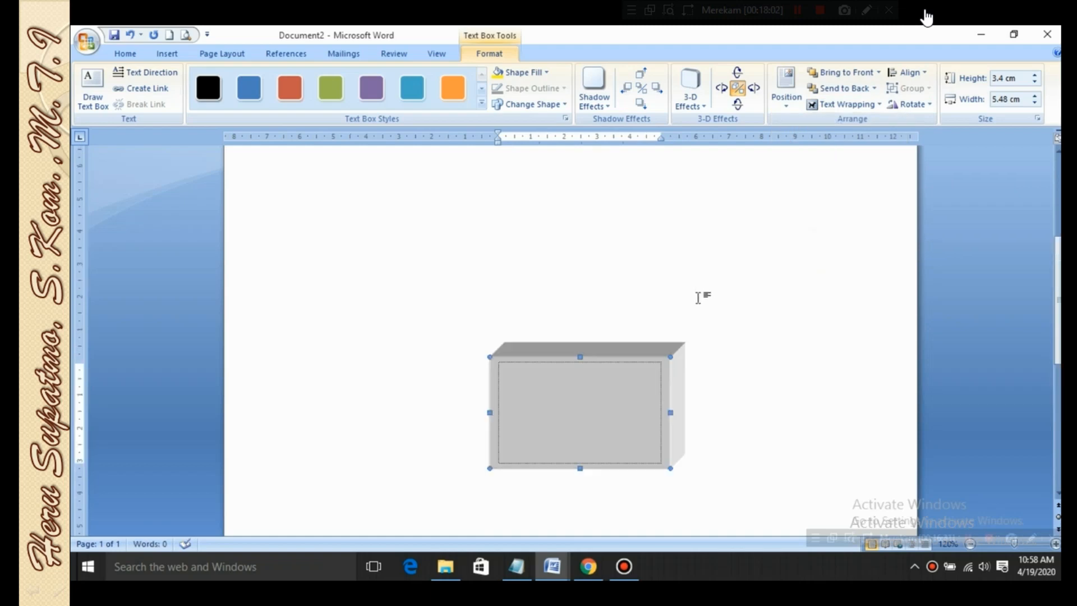
scroll(698, 297, up, 5)
scroll(768, 243, down, 4)
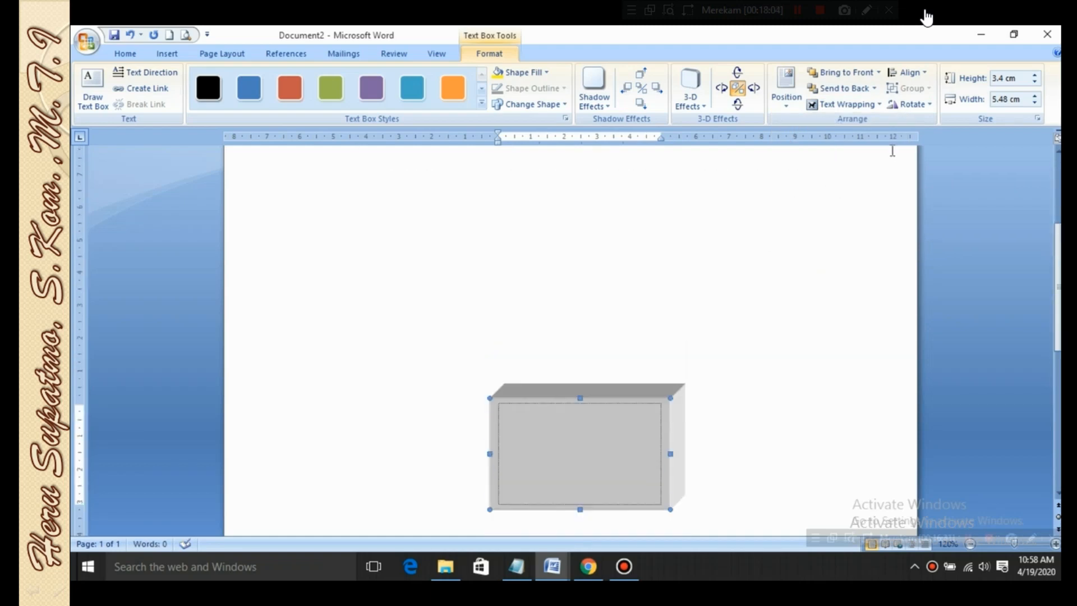
Check the rotation options for the 3-D text box and move it up and slightly left on the page
click(909, 105)
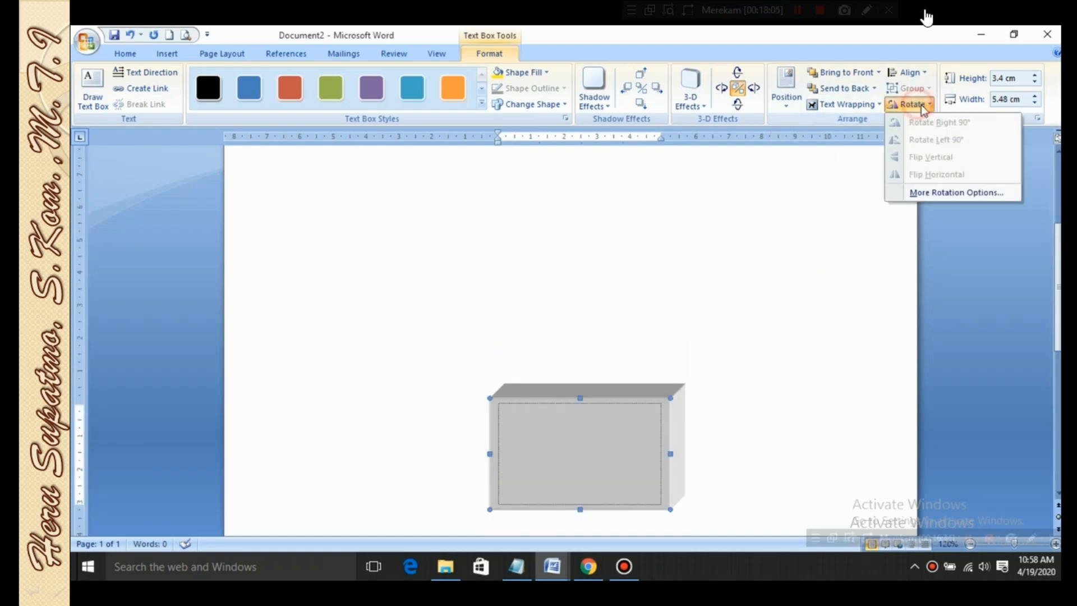
click(885, 180)
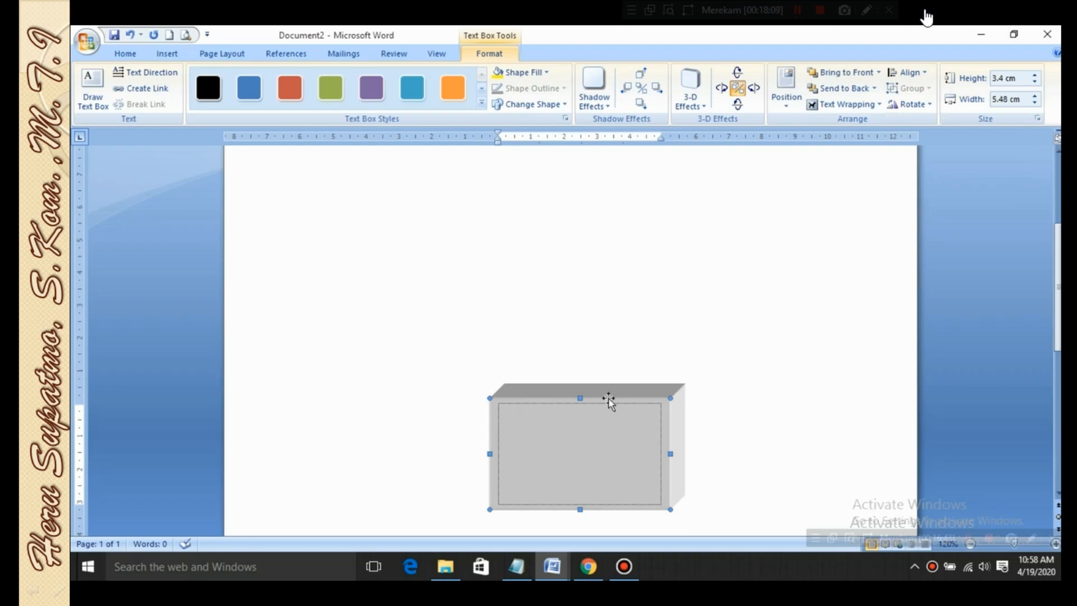
drag(611, 400, 552, 253)
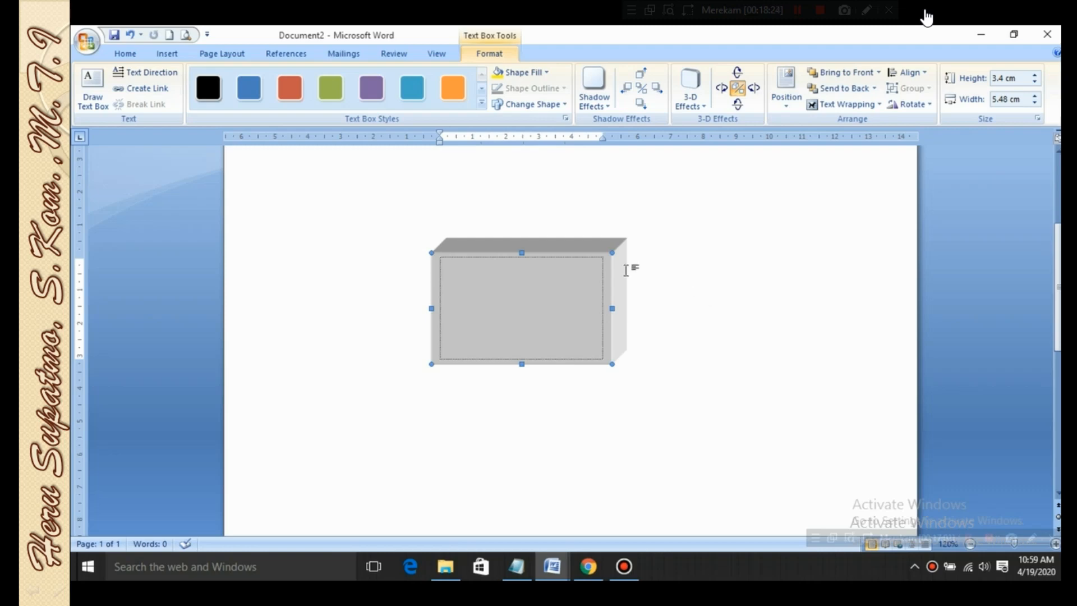
Select the 3-D text box by its border and delete it
click(575, 274)
click(576, 251)
key(Delete)
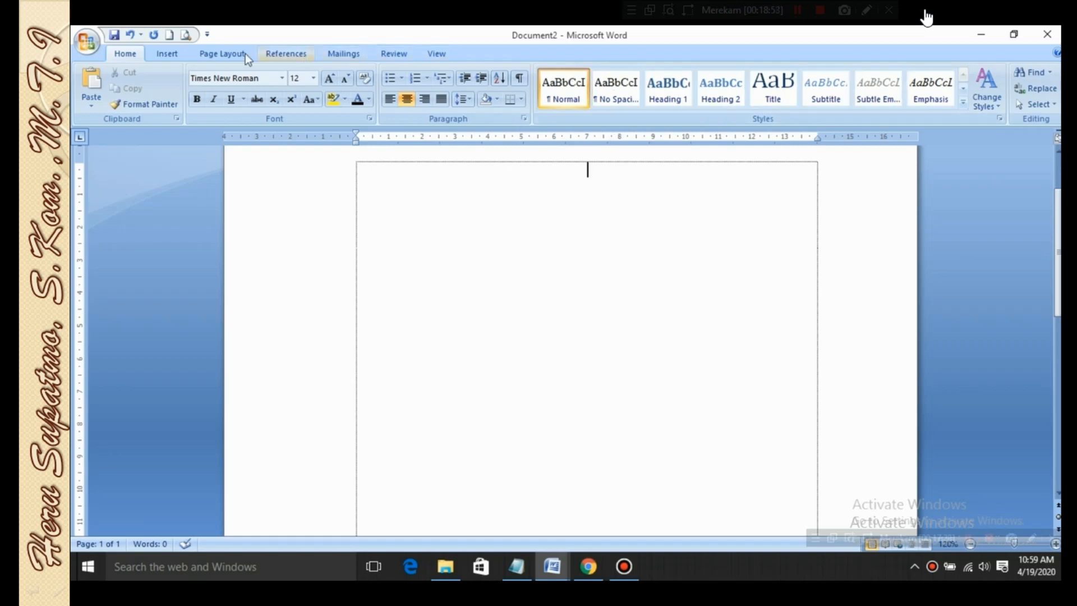
Insert the Abstract document property from Quick Parts on the first line of the page and deselect it
click(168, 57)
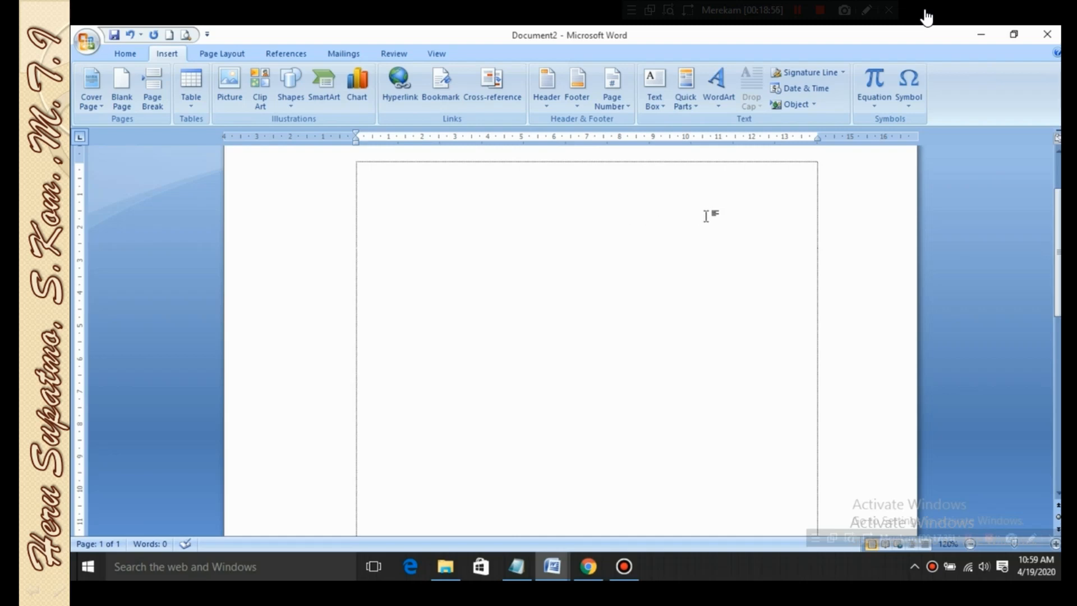
click(697, 107)
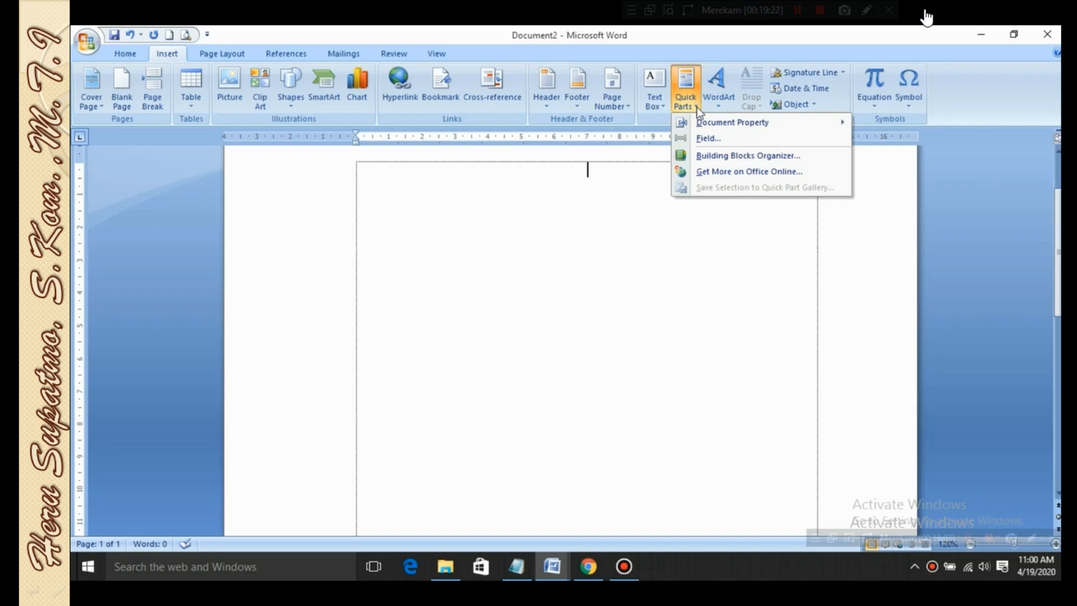
click(689, 81)
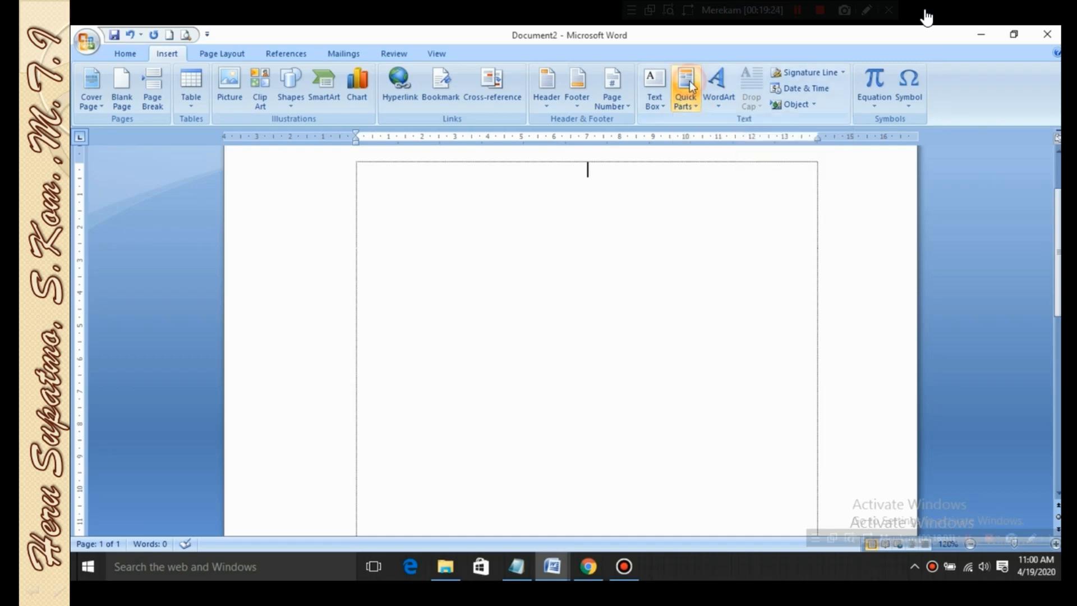
click(686, 96)
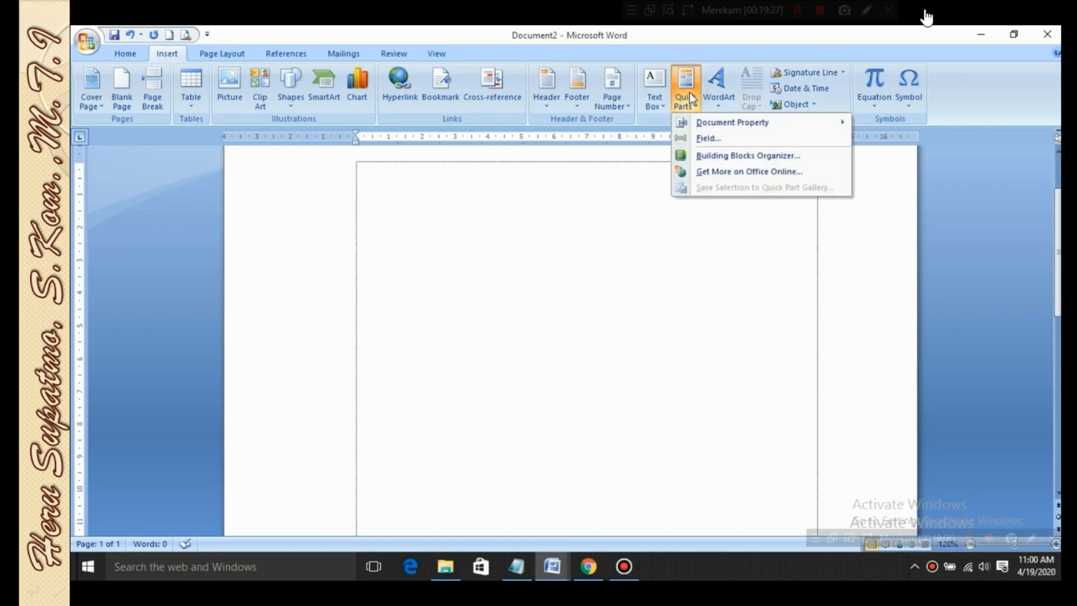
mouse_move(734, 130)
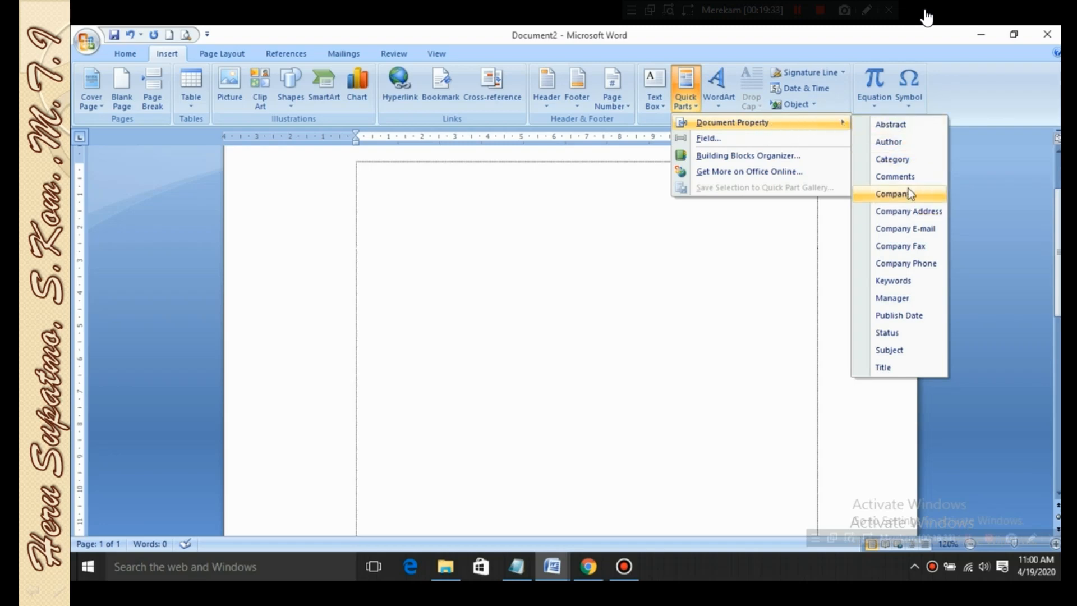
click(903, 126)
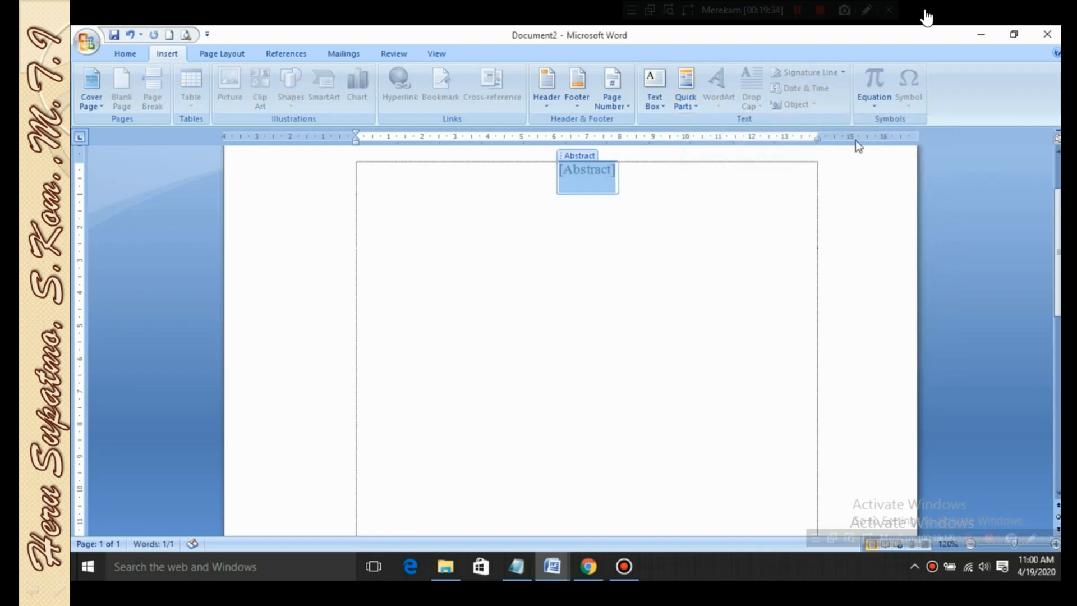
click(679, 189)
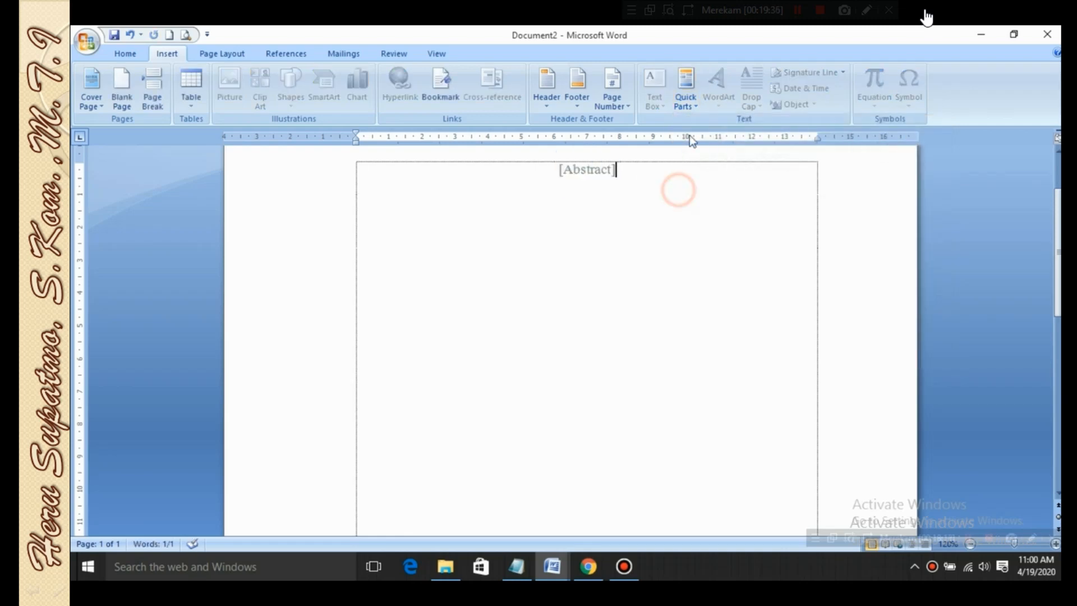
Insert the Author document property from Quick Parts directly after the Abstract field and deselect it
click(697, 106)
mouse_move(776, 125)
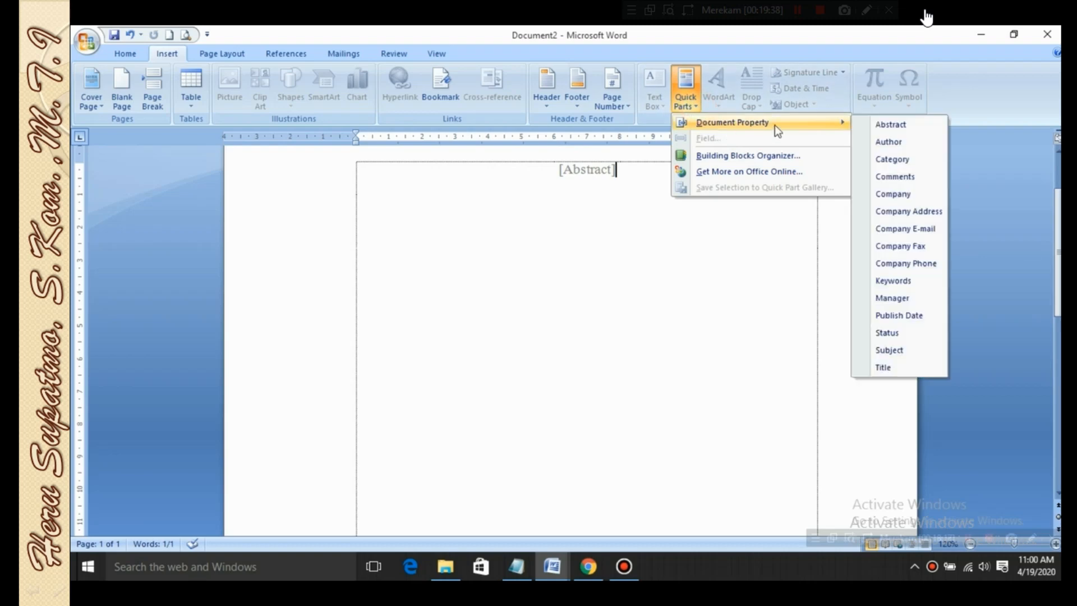
click(899, 142)
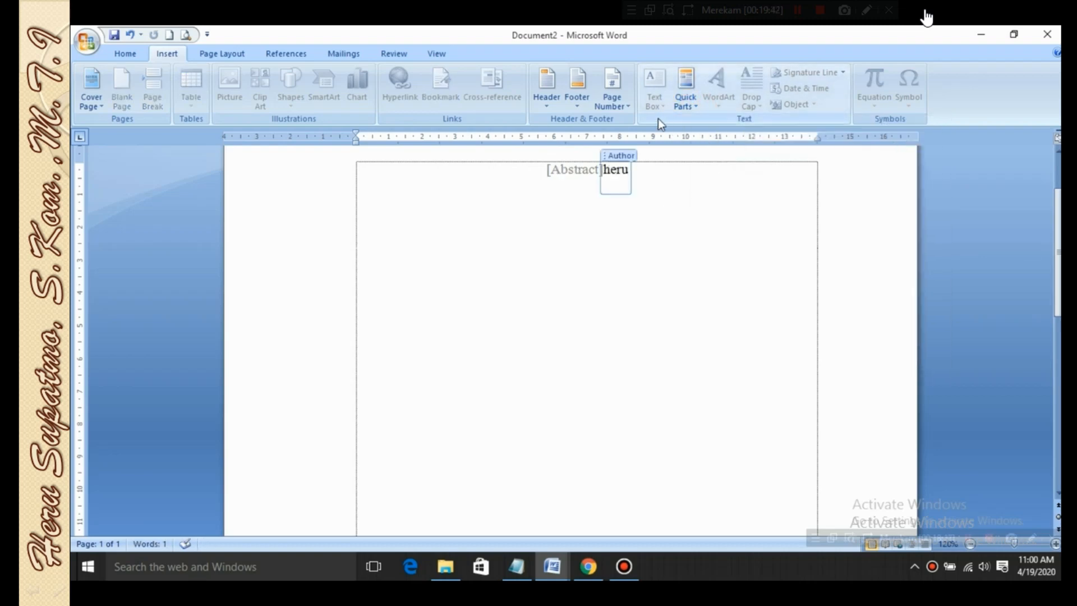
click(697, 106)
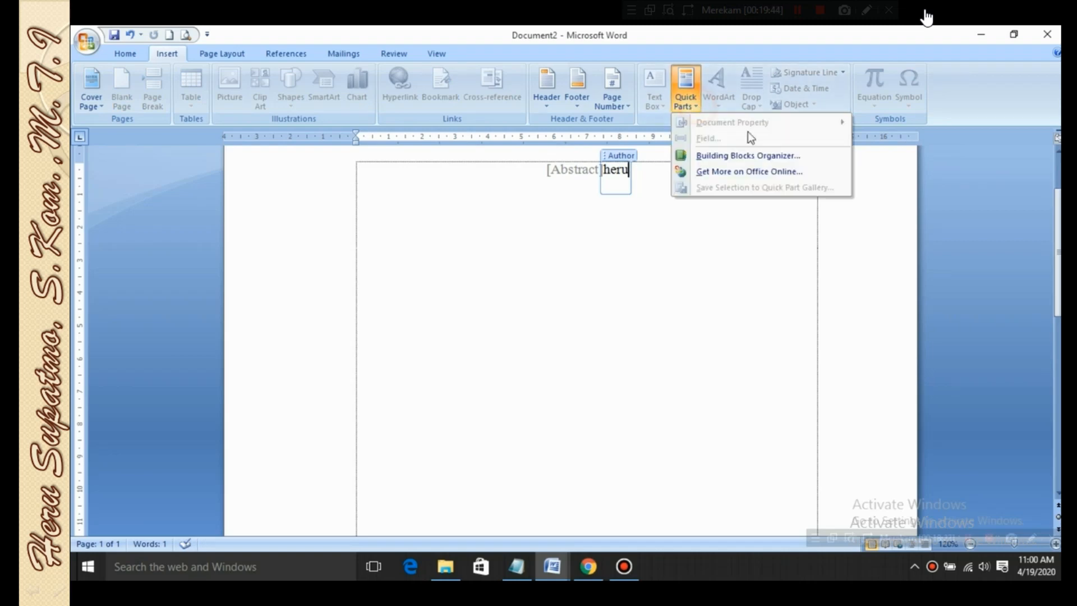
click(669, 235)
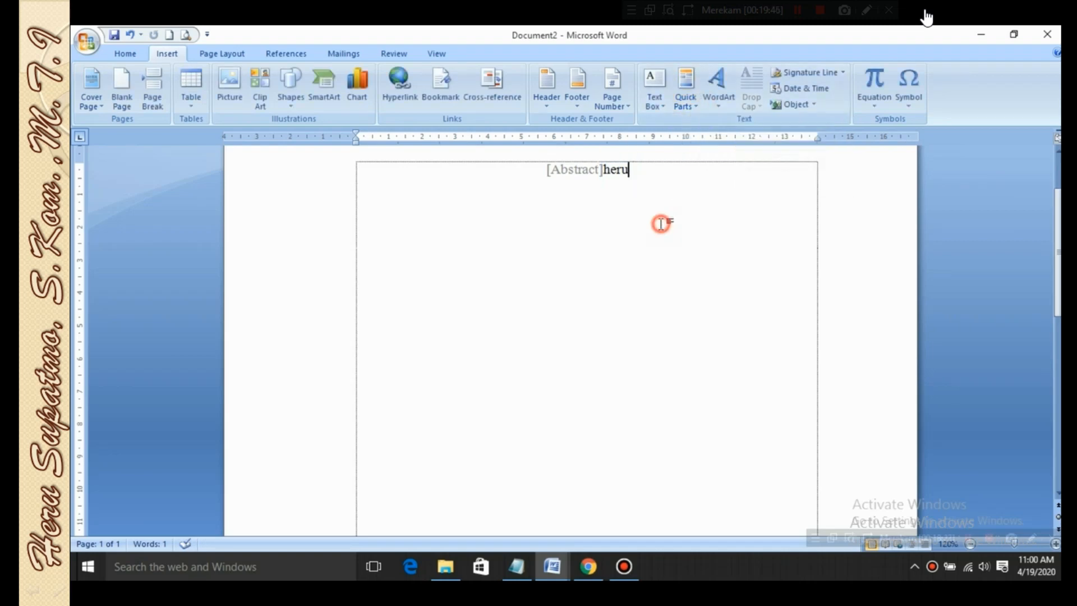
Insert the Comments document property from Quick Parts after the Author field and deselect it
click(692, 105)
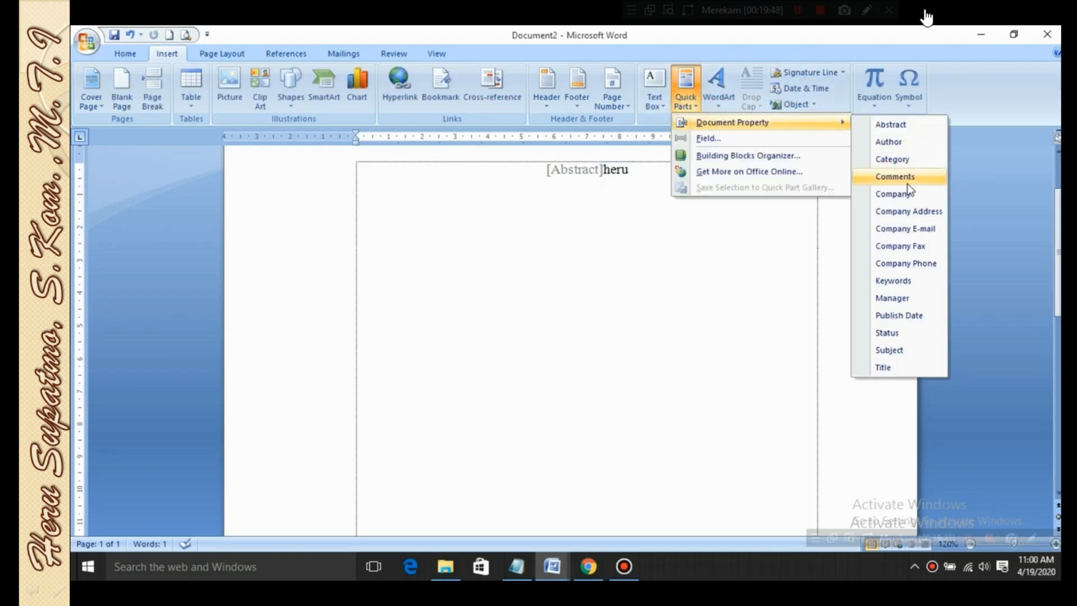
click(910, 184)
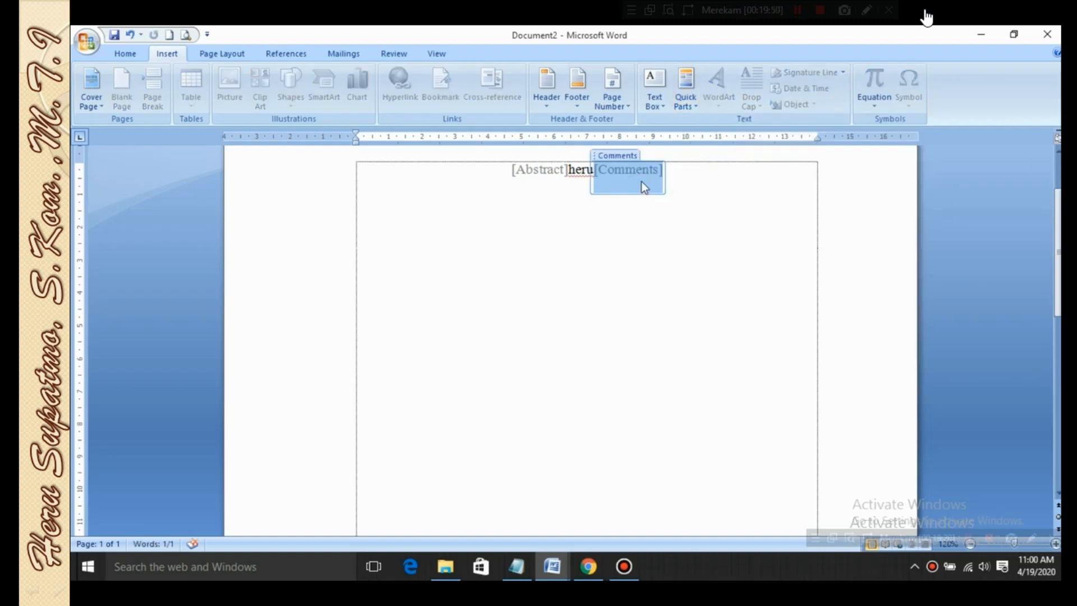
click(644, 240)
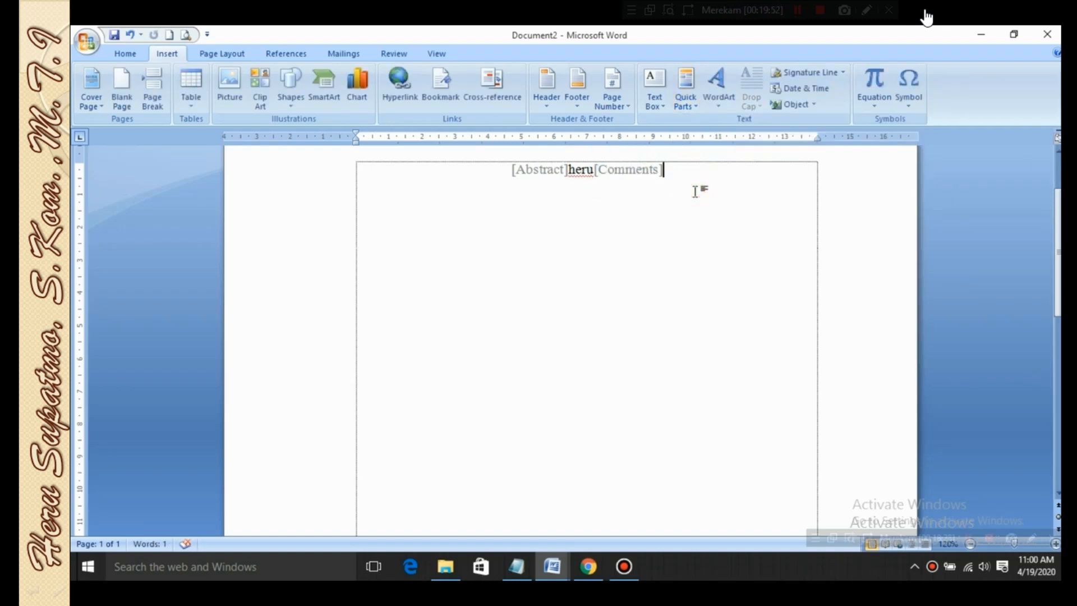
Insert the Company Phone document property on a new line below the first three fields and select its placeholder
click(696, 104)
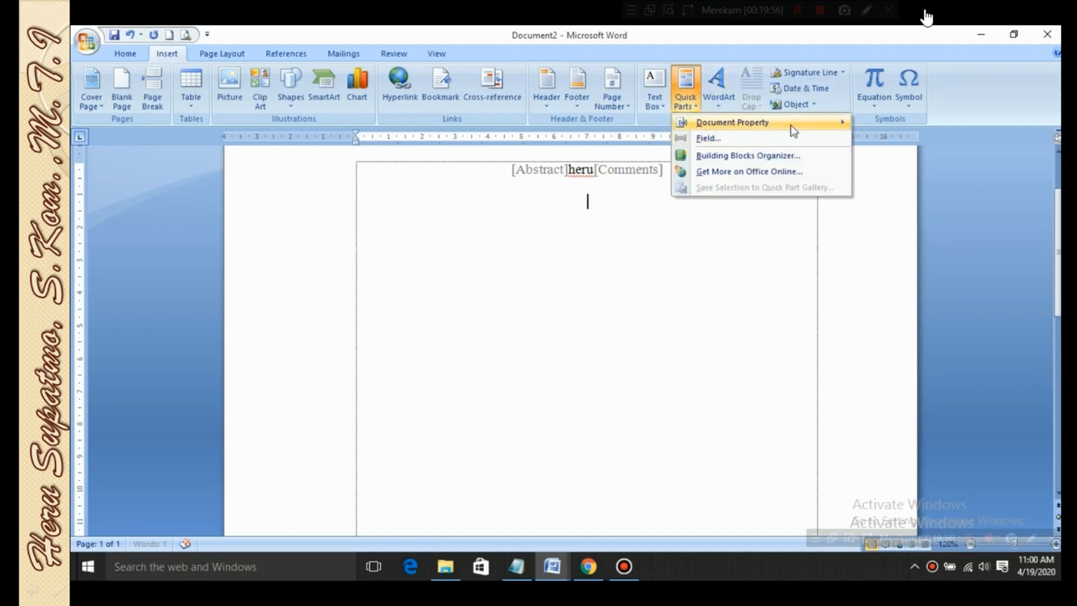
mouse_move(790, 123)
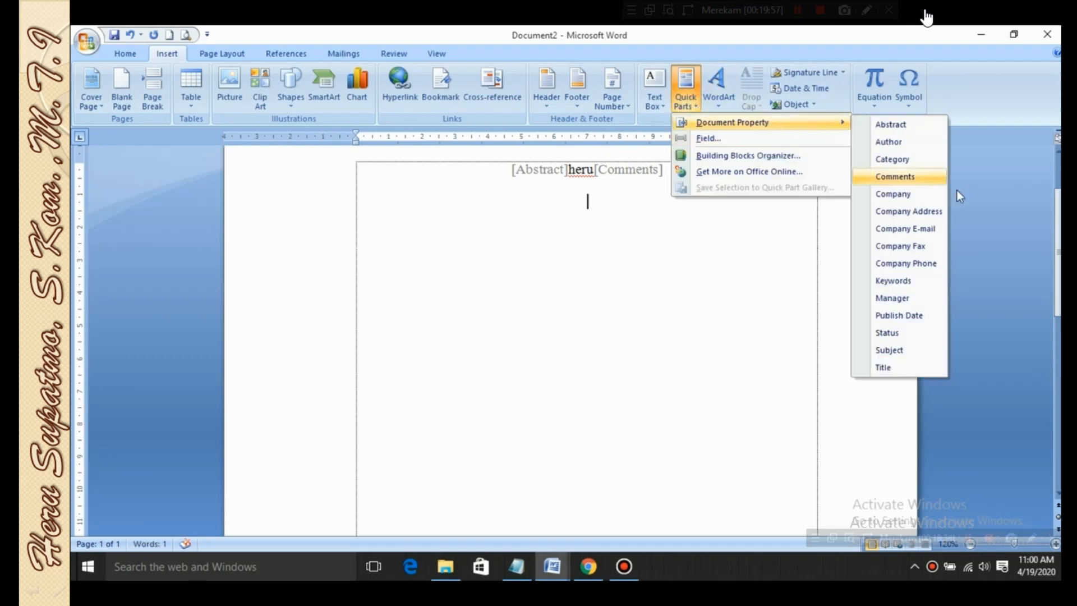
click(917, 266)
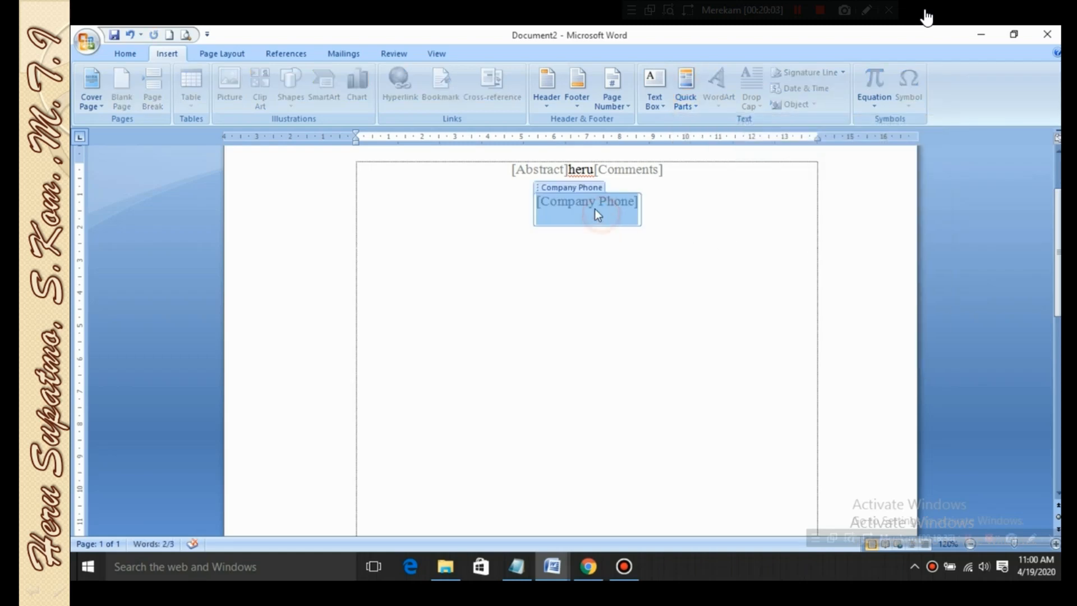
click(587, 188)
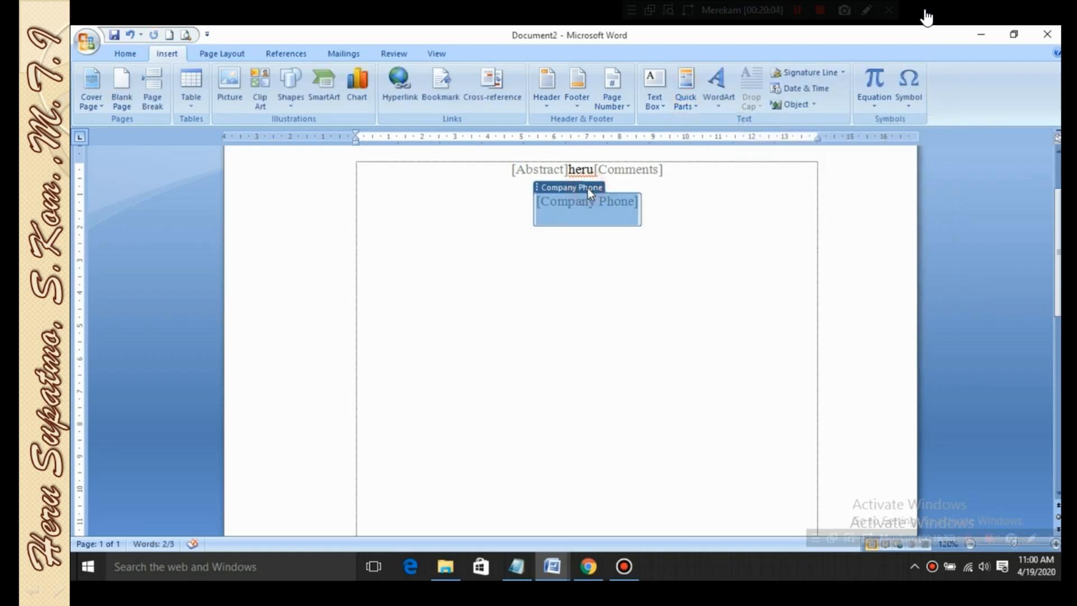
click(604, 206)
Open the Building Blocks Organizer and preview the Transcend, Alphabet, Exposure and Cubicles cover pages
click(686, 103)
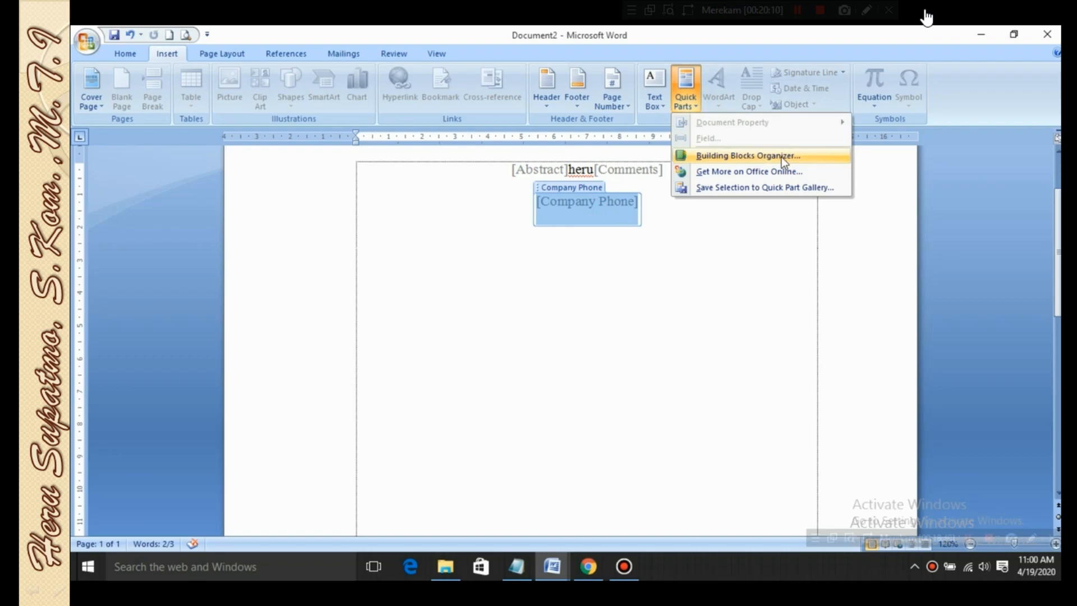
click(782, 157)
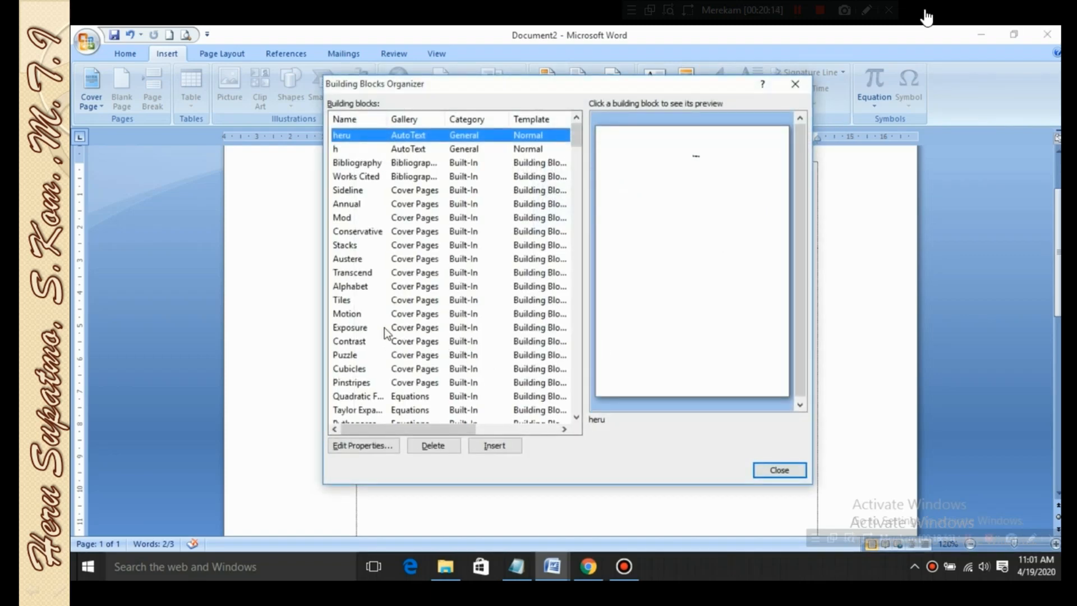
click(361, 273)
click(358, 287)
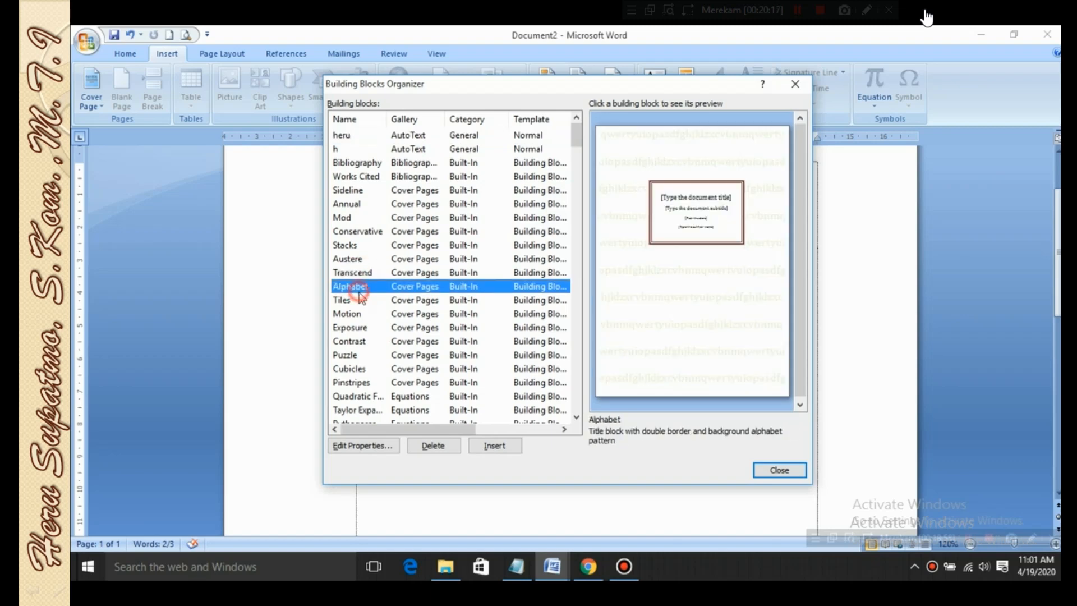
click(362, 327)
click(363, 370)
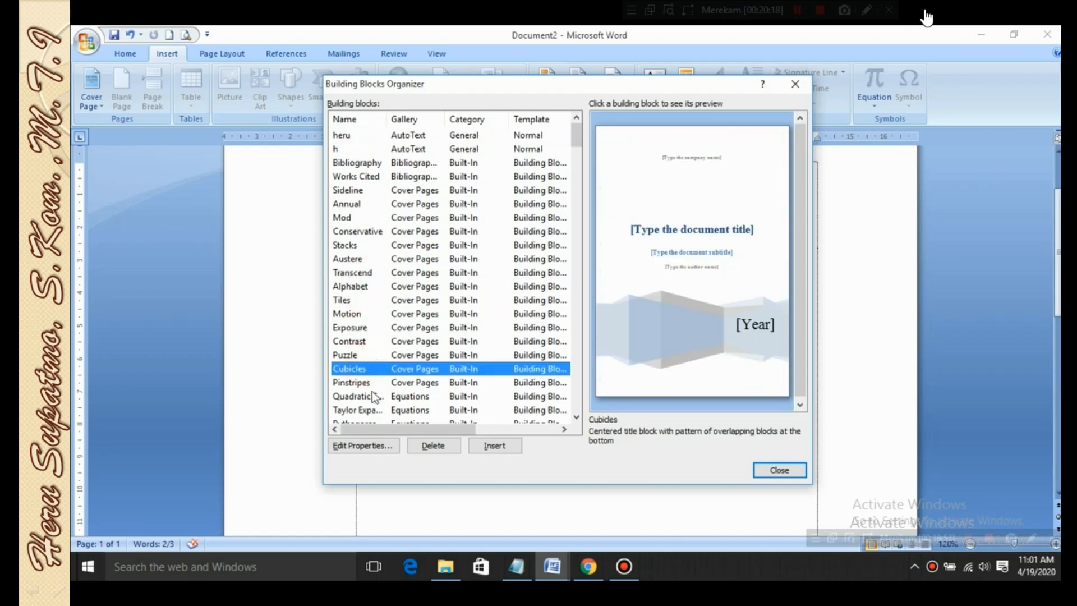
Preview equation and footer building blocks, including Quadratic Formula, Fourier Series and the Contrast footer
click(374, 396)
scroll(375, 348, down, 5)
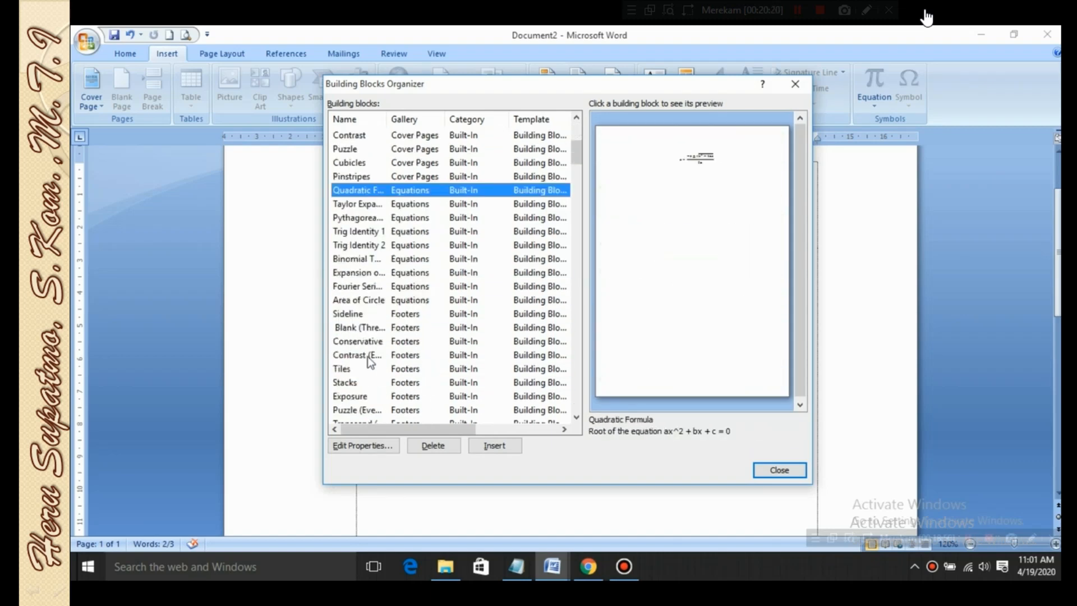
click(368, 355)
click(367, 330)
click(370, 286)
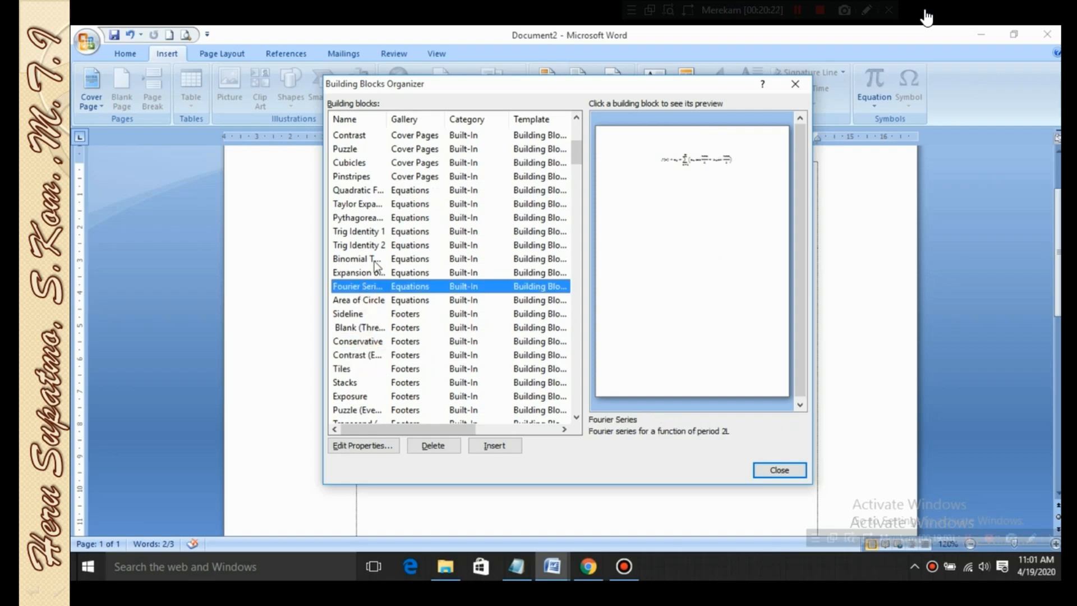
click(374, 259)
click(361, 217)
Compare the Motion and Exposure cover pages in the organizer, insert Exposure, and look over the inserted page
scroll(361, 225, up, 3)
click(361, 231)
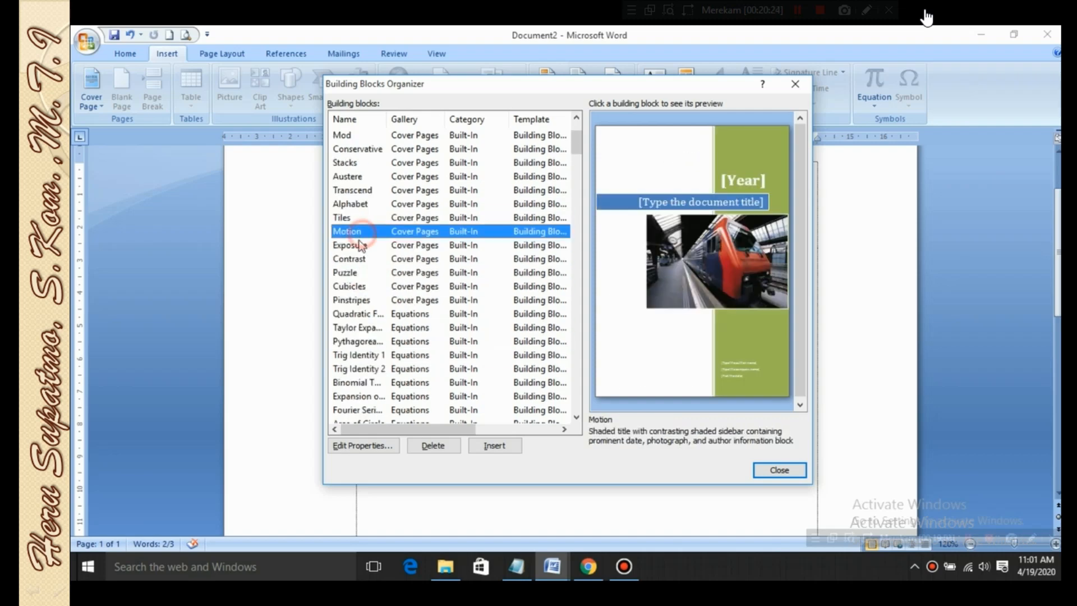
click(359, 245)
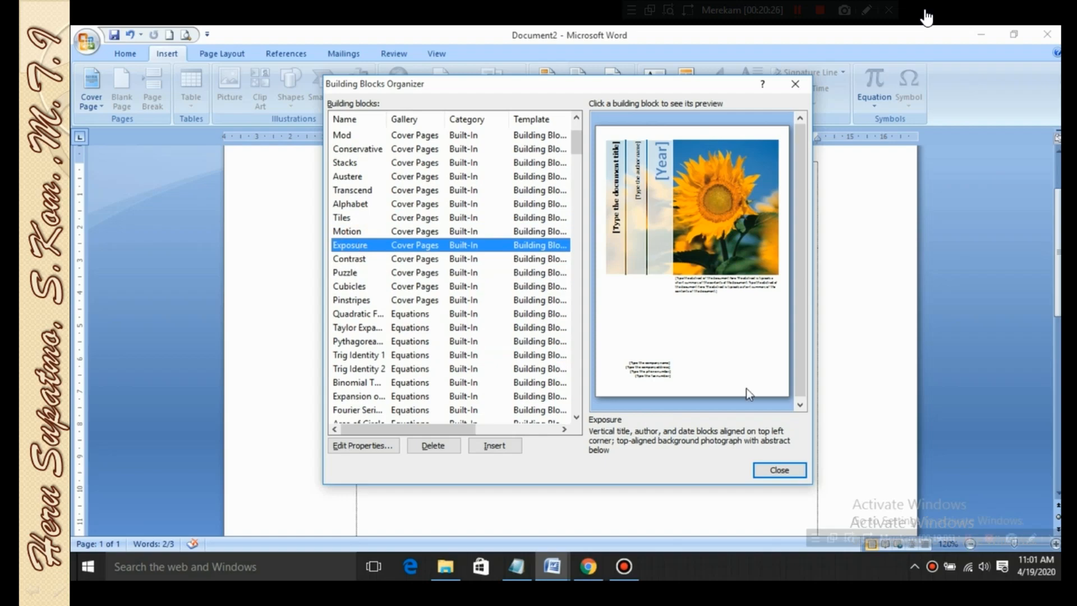
click(493, 446)
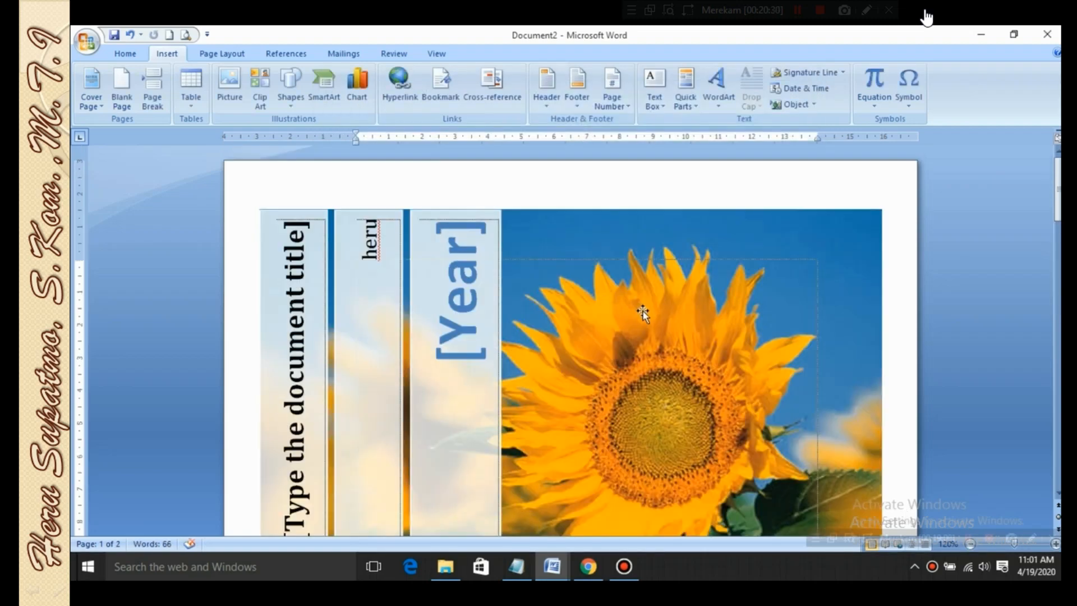
scroll(643, 314, down, 15)
scroll(559, 288, up, 5)
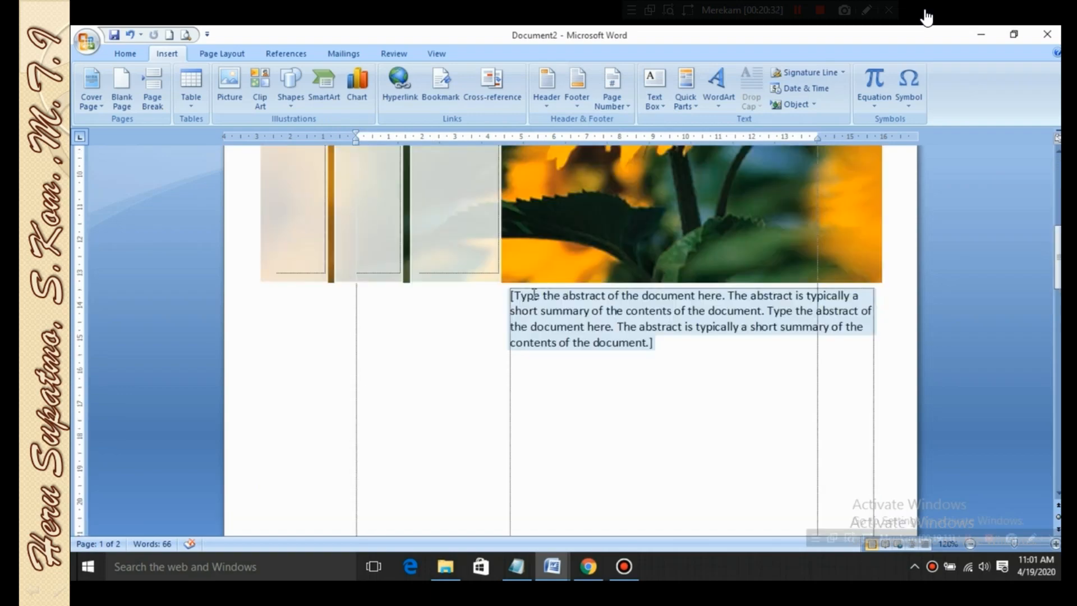
scroll(534, 294, up, 3)
Delete the Exposure cover's sunflower picture together with its title, author and year blocks
click(474, 211)
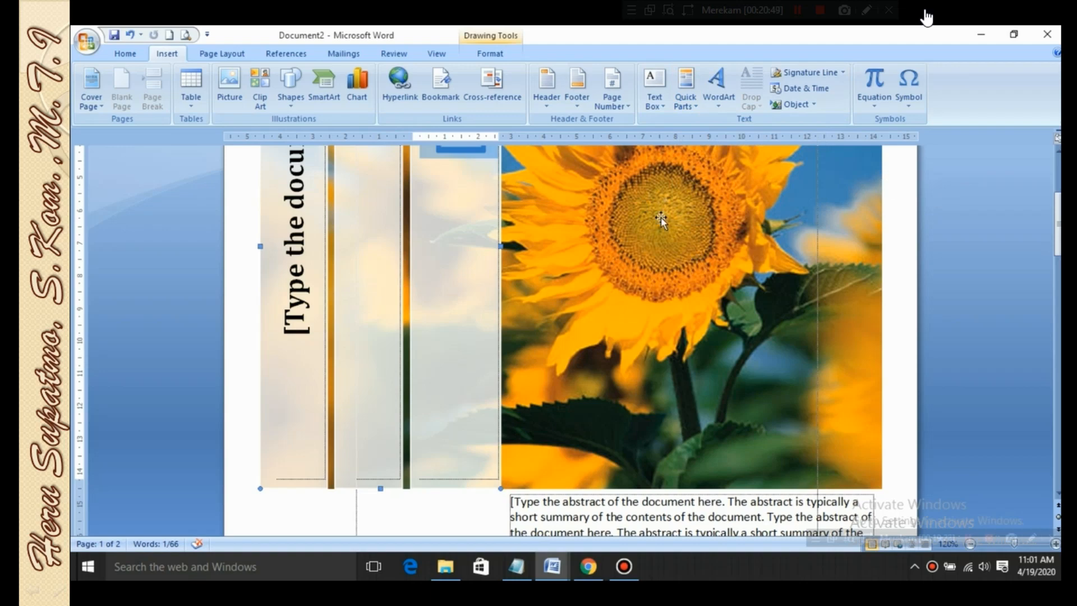
scroll(666, 218, up, 5)
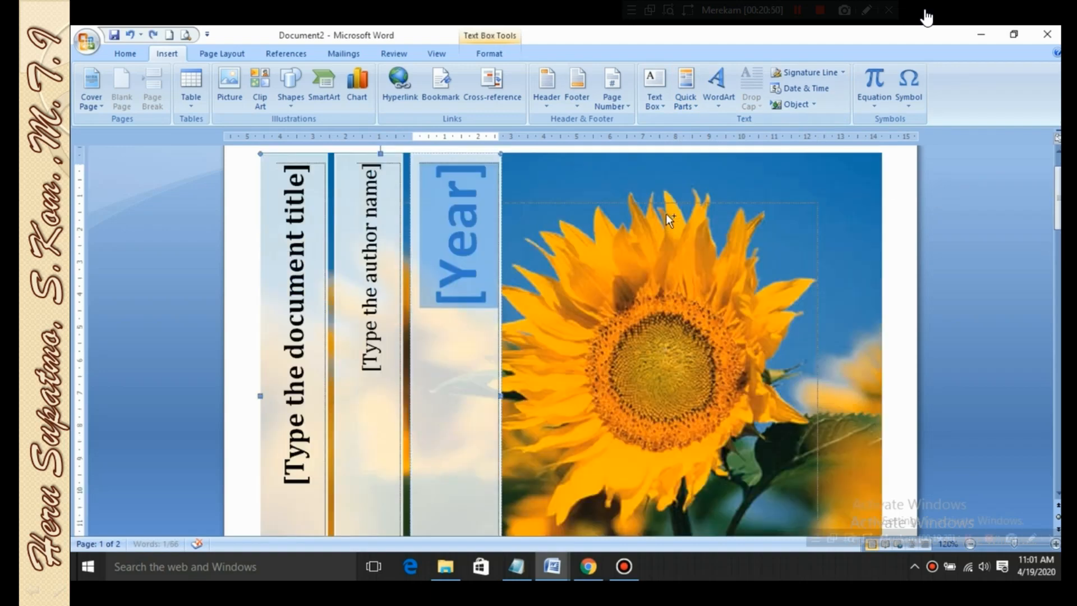
click(676, 215)
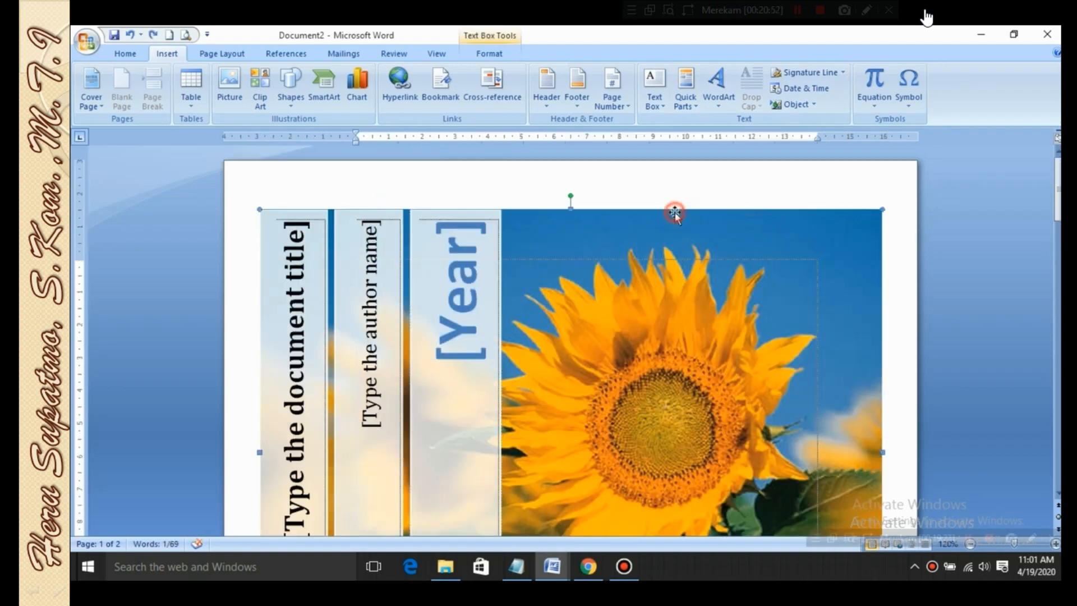
key(Delete)
click(450, 219)
key(Delete)
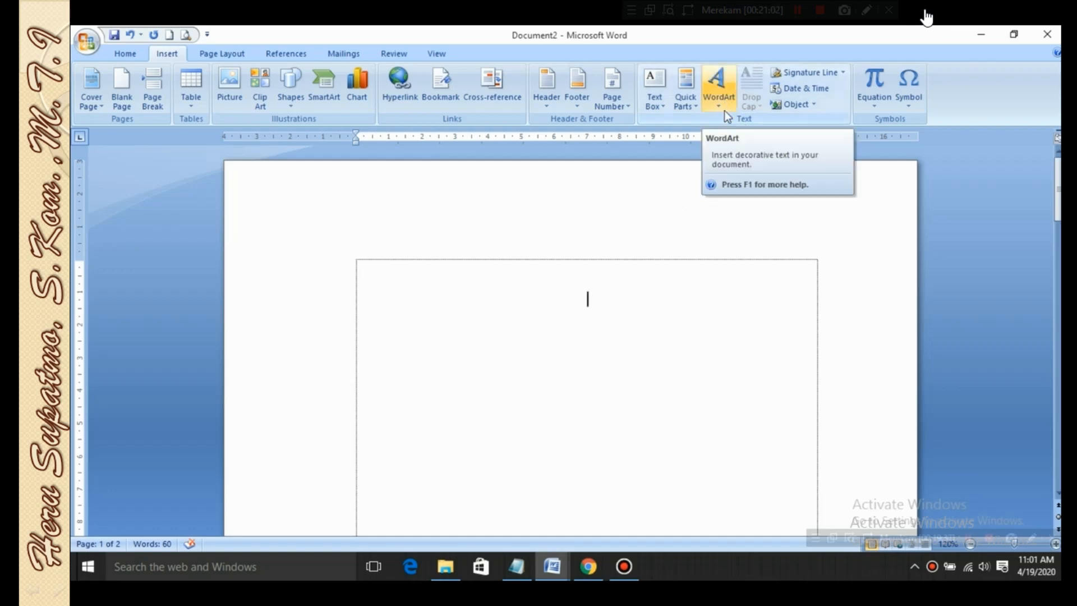
Insert WordArt in the slanted orange 3-D style with the text "DARING SMA" in Impact, size 36
scroll(723, 247, up, 3)
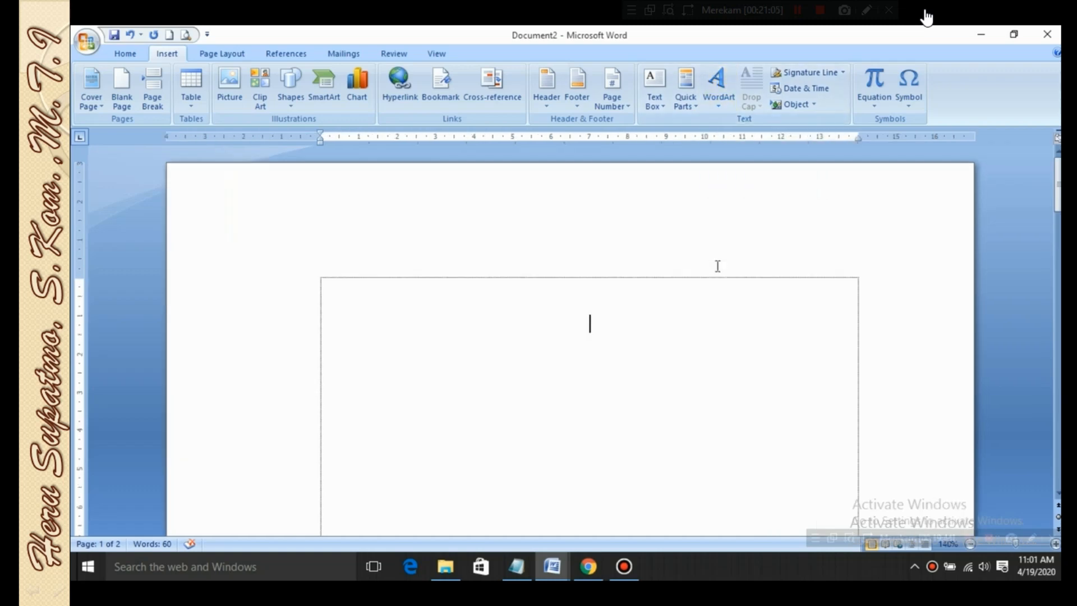
click(722, 107)
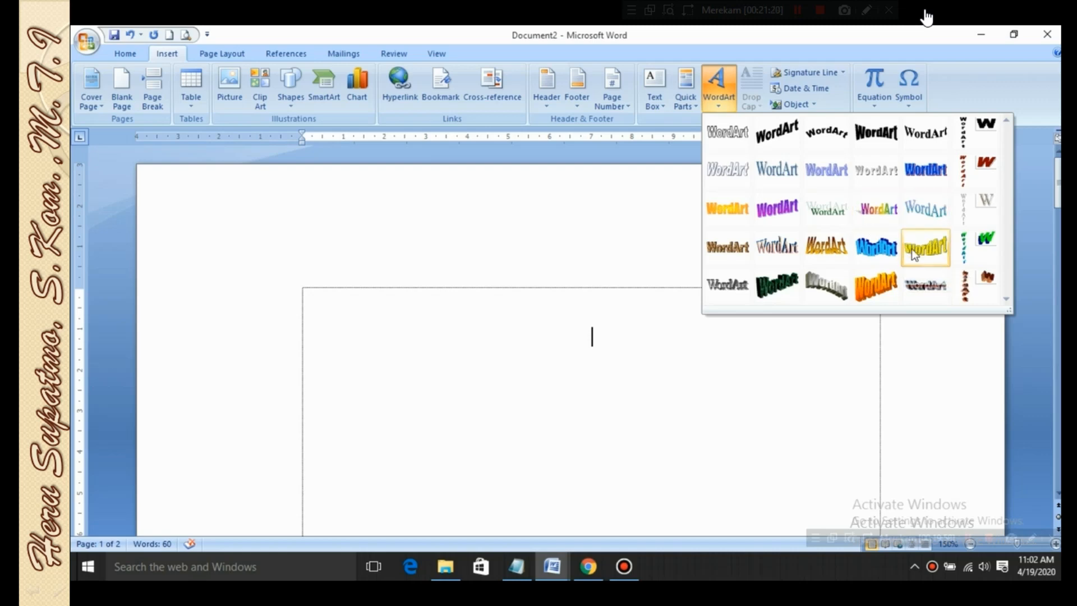
click(876, 286)
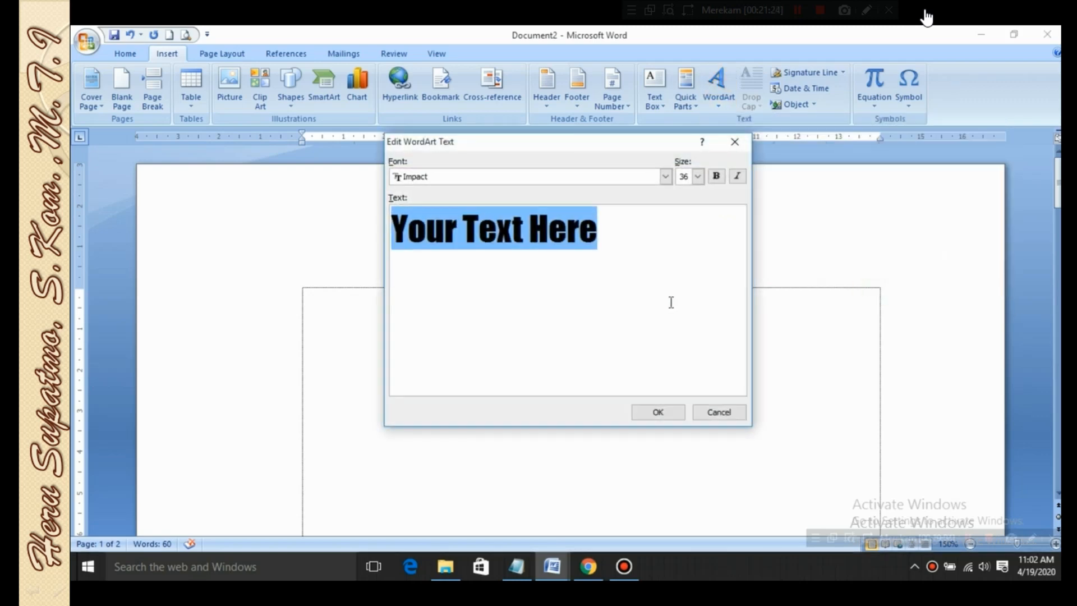
text(DA)
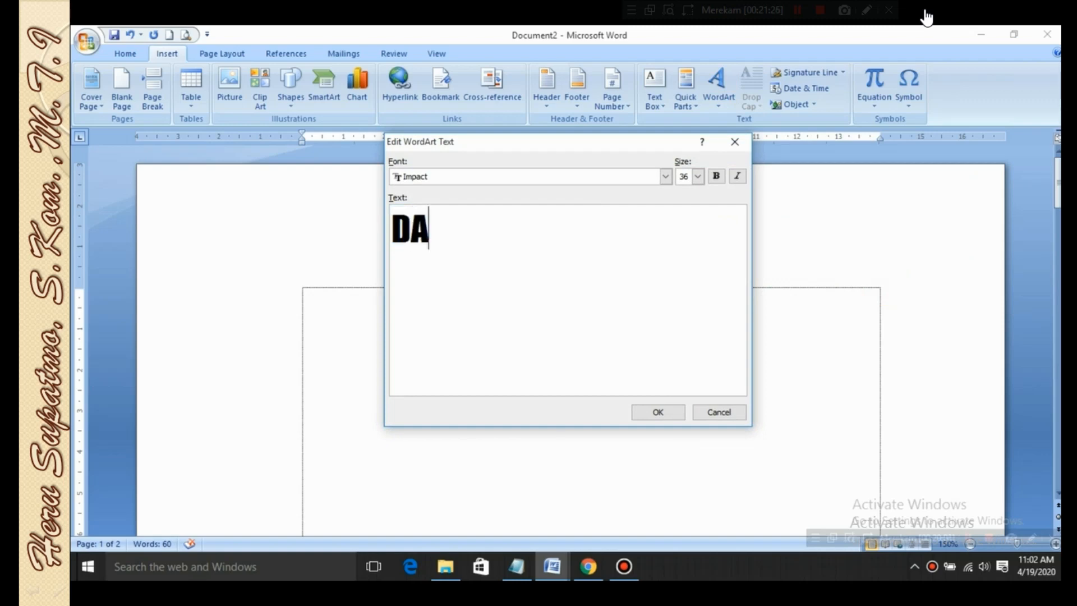
text(RING  )
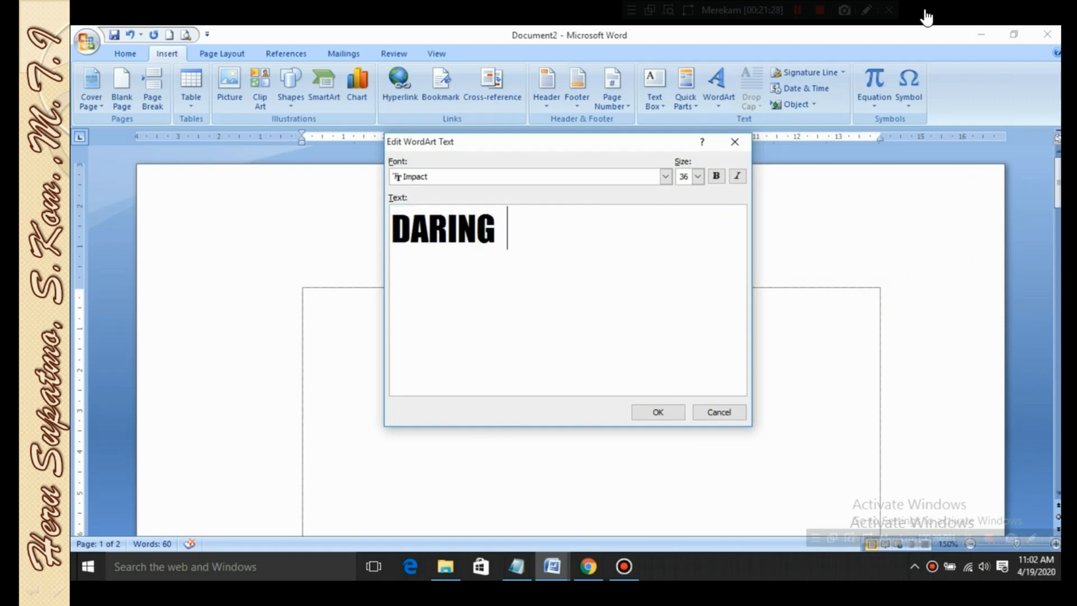
text(MSA)
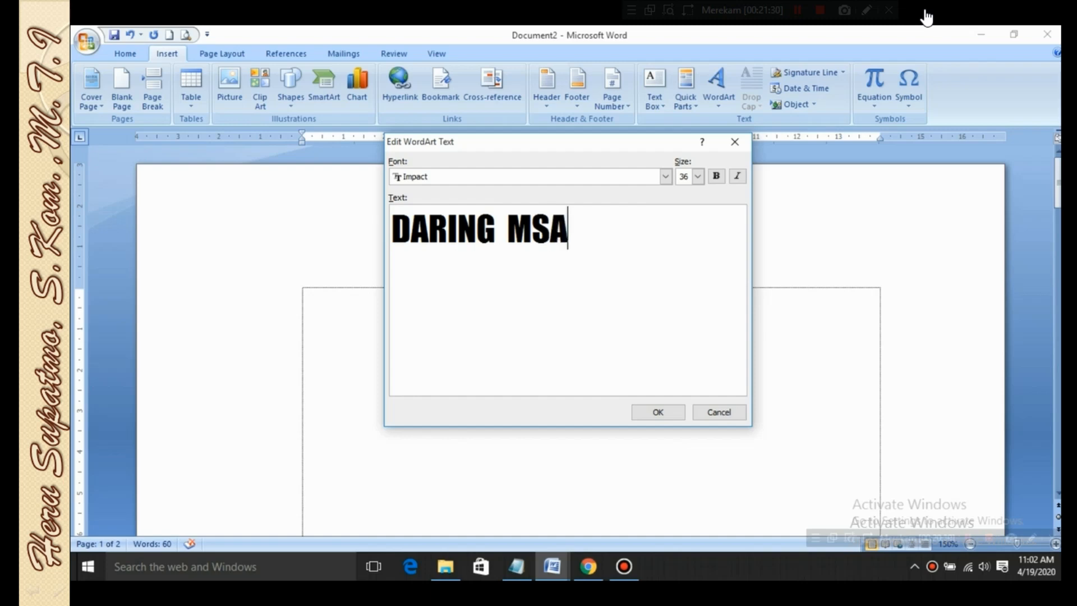
key(BackSpace)
key(BackSpace)
key(BackSpace)
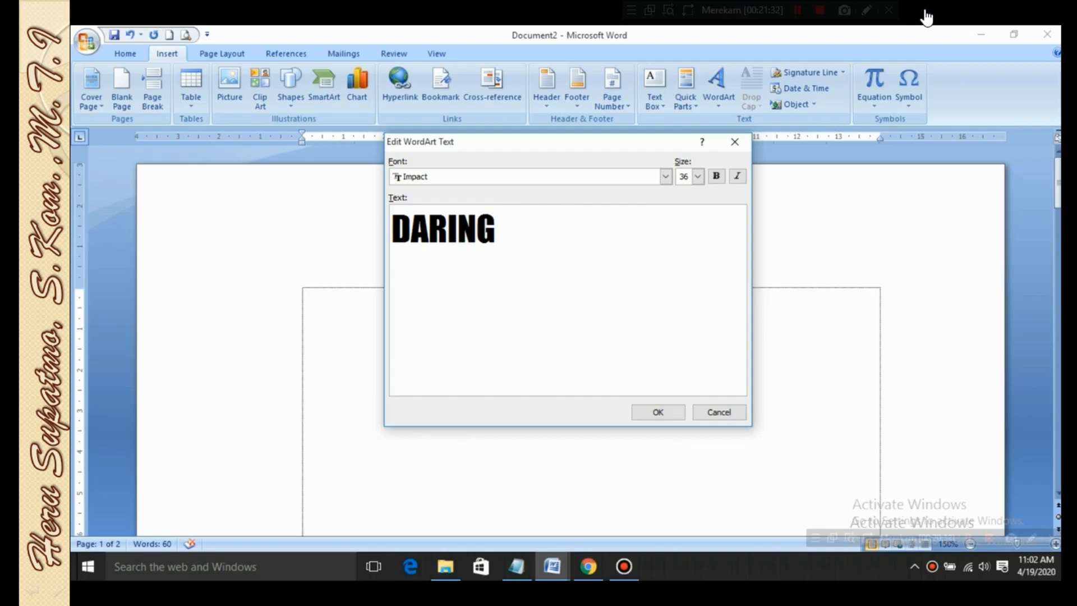
text(SMA)
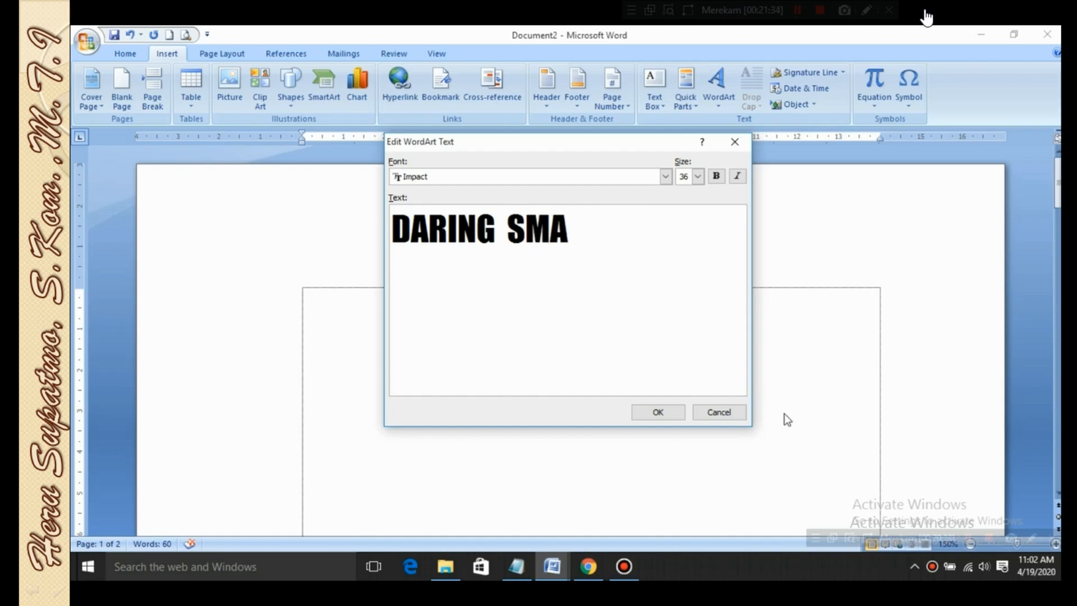
click(672, 412)
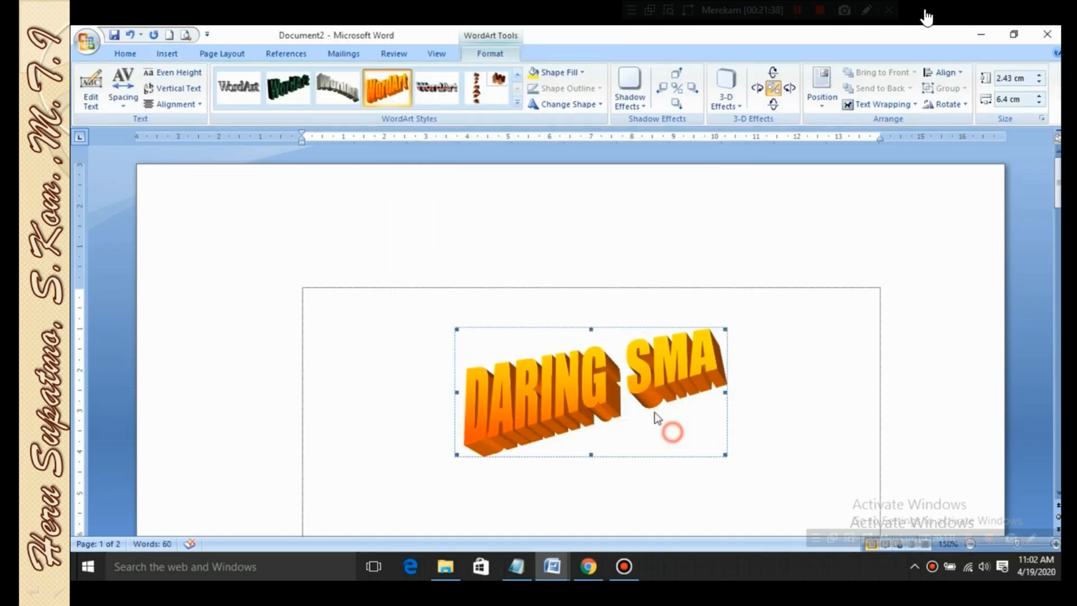
Set the text wrapping of the DARING SMA WordArt to In Line with Text
click(764, 318)
click(688, 363)
scroll(684, 355, down, 3)
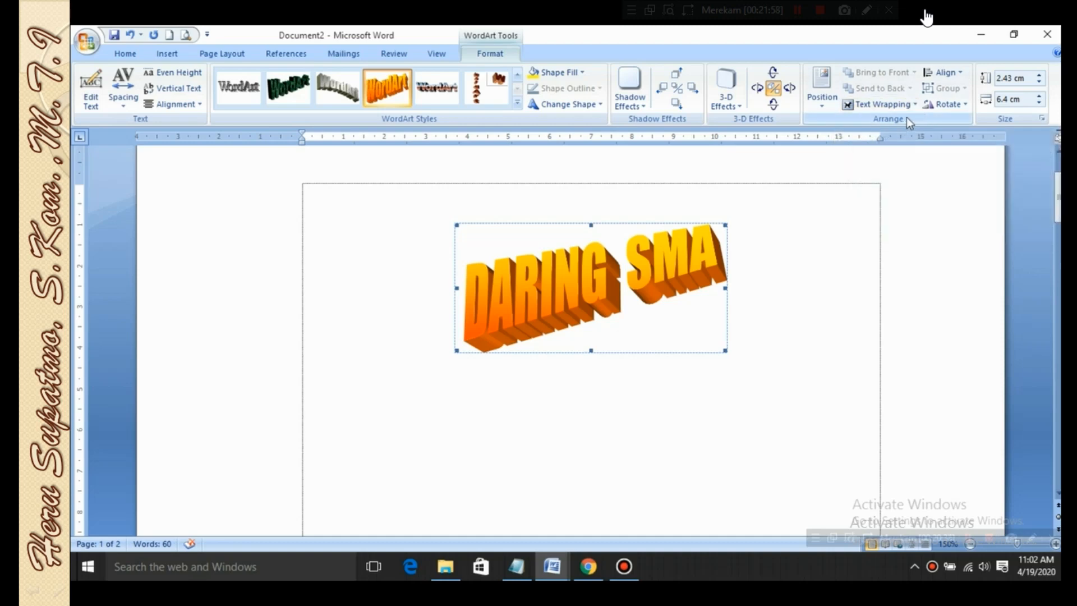
click(813, 242)
click(677, 263)
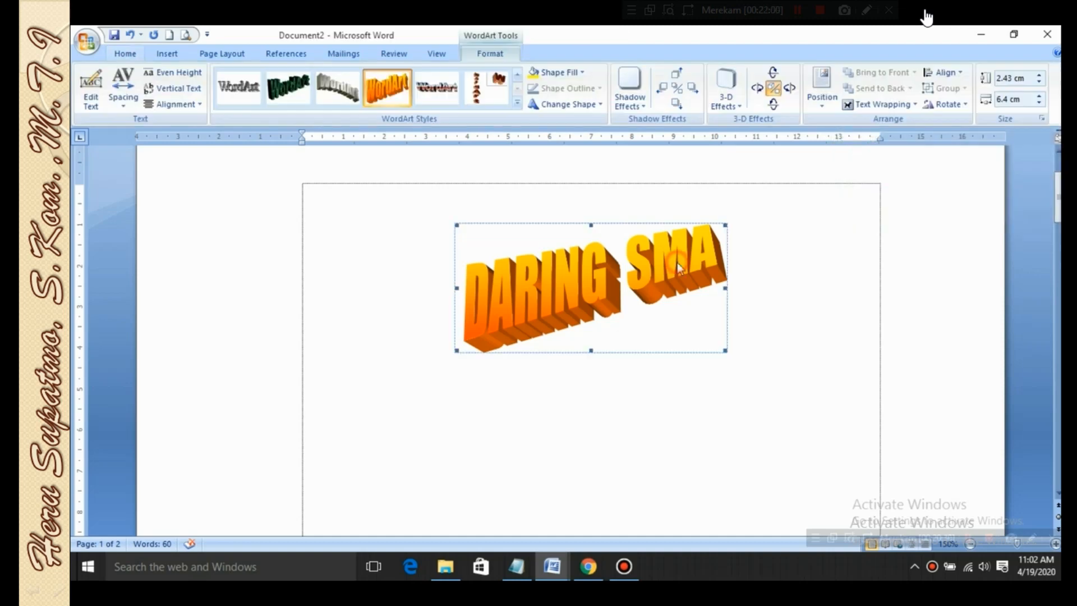
click(914, 105)
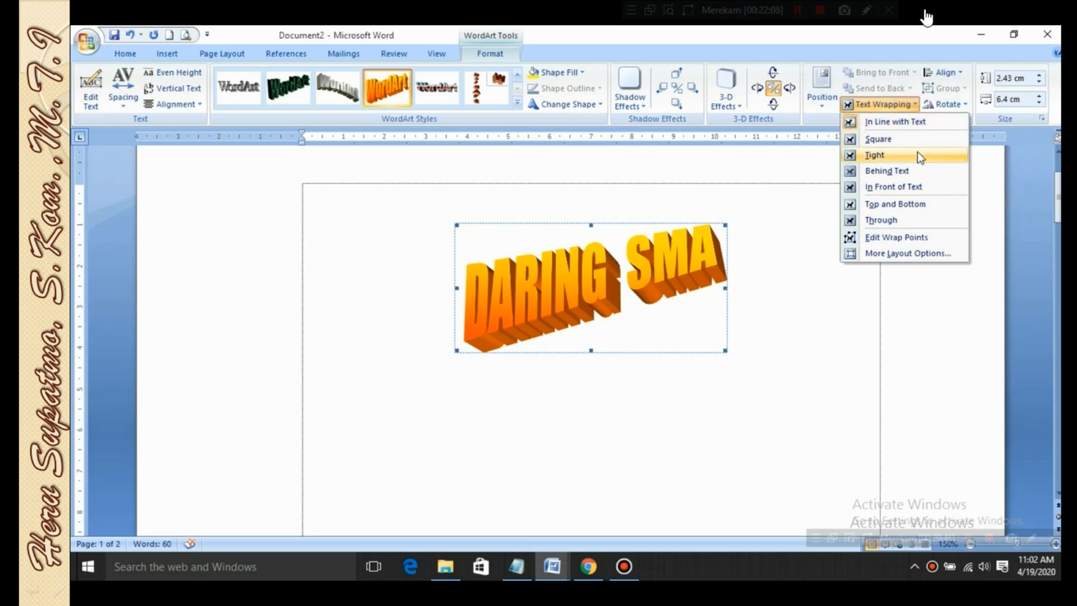
click(924, 122)
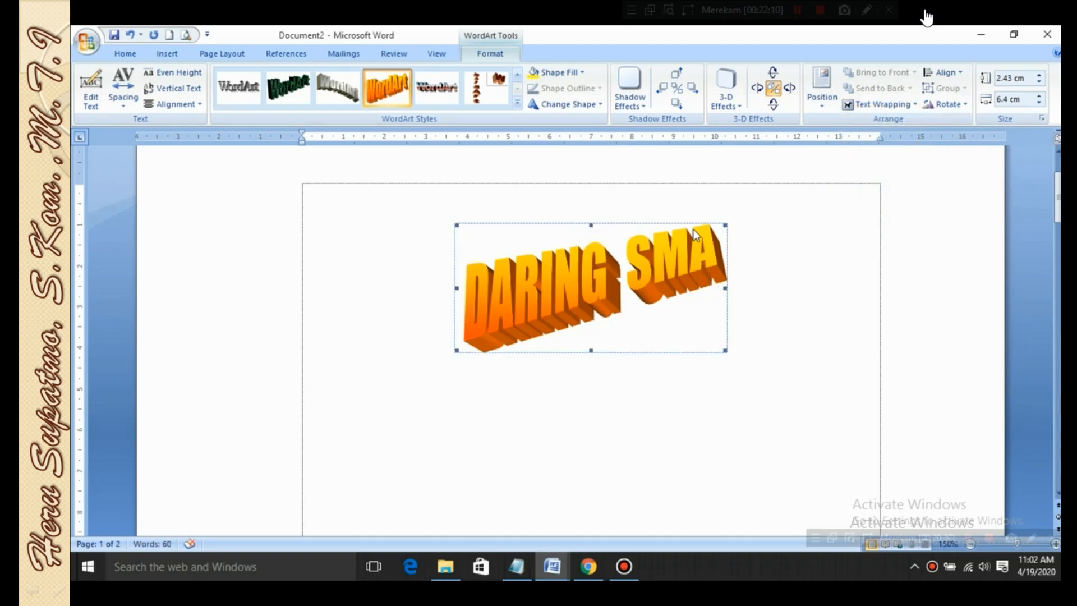
Add the sample text JHGJHGJHGJ on the line above the WordArt
click(651, 209)
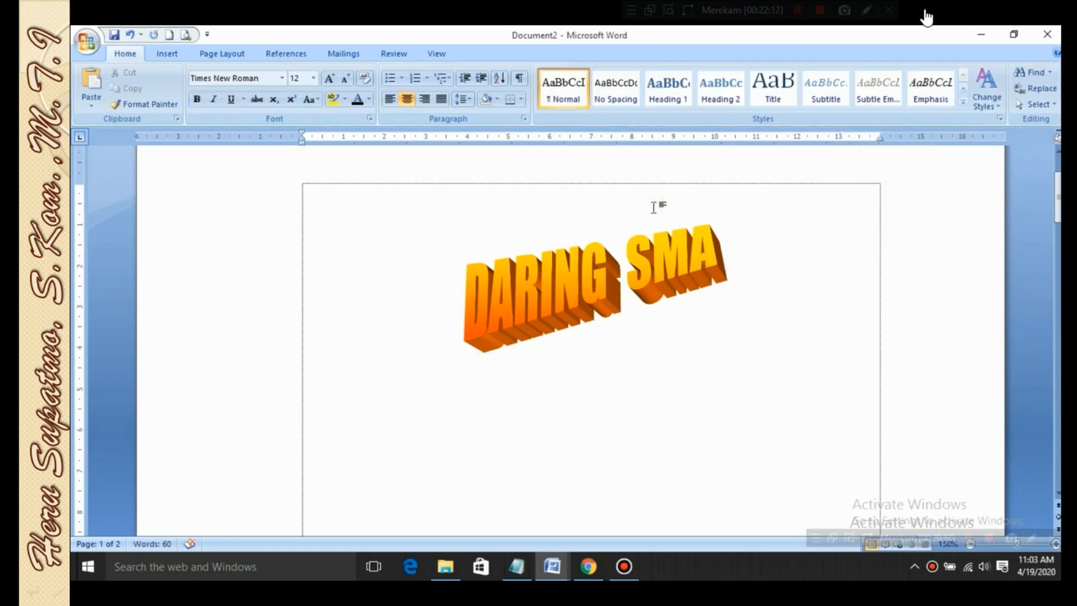
text(JHGJHGJHGJ)
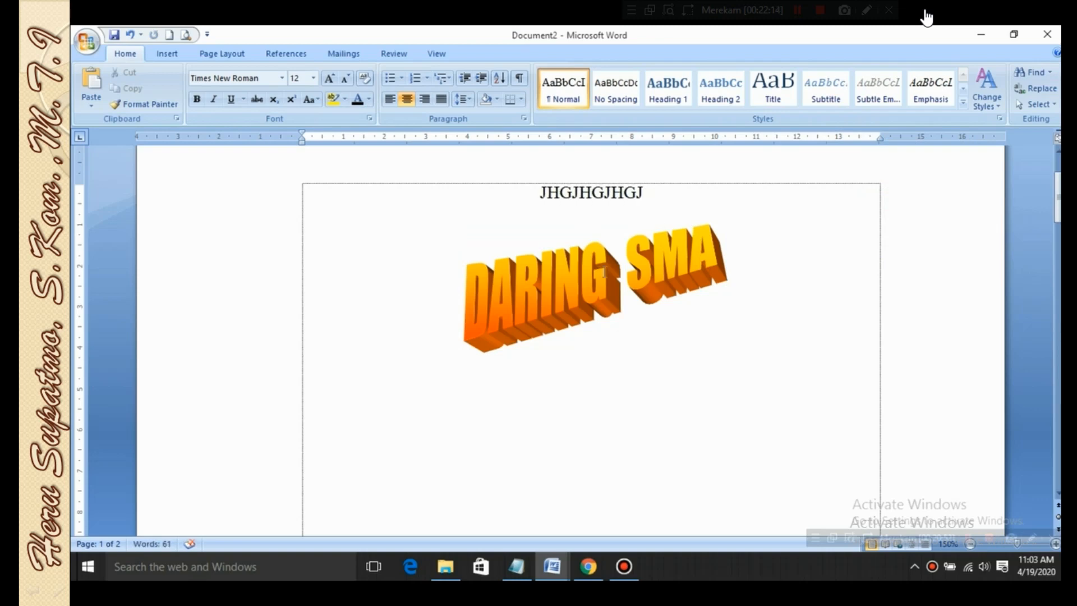
click(632, 258)
click(635, 222)
click(663, 274)
click(686, 349)
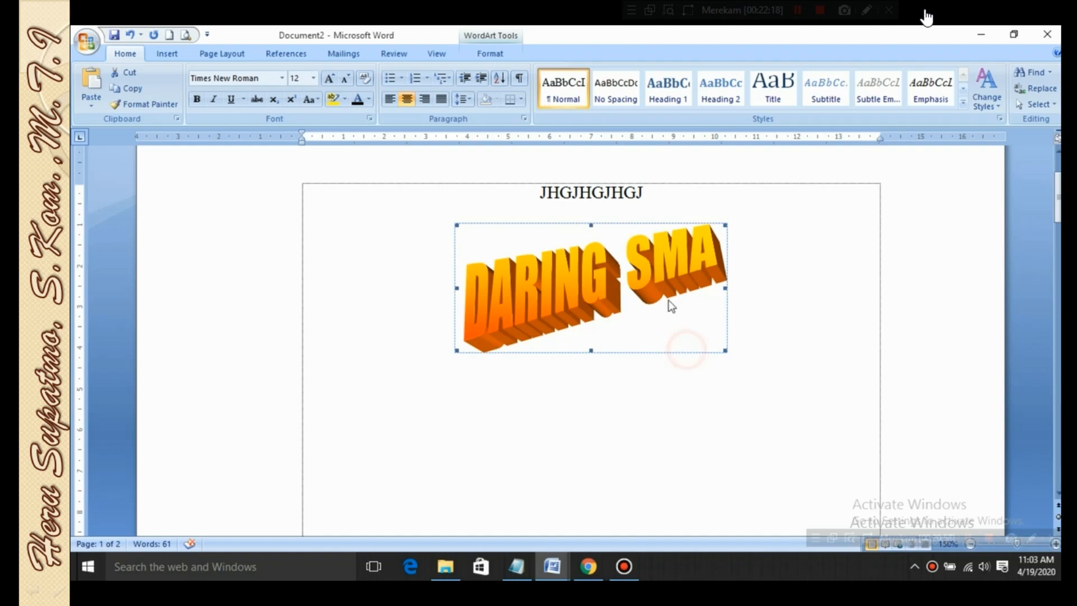
Apply Square text wrapping to the WordArt and move it first beside the sample text, finally just below it
click(657, 260)
click(478, 51)
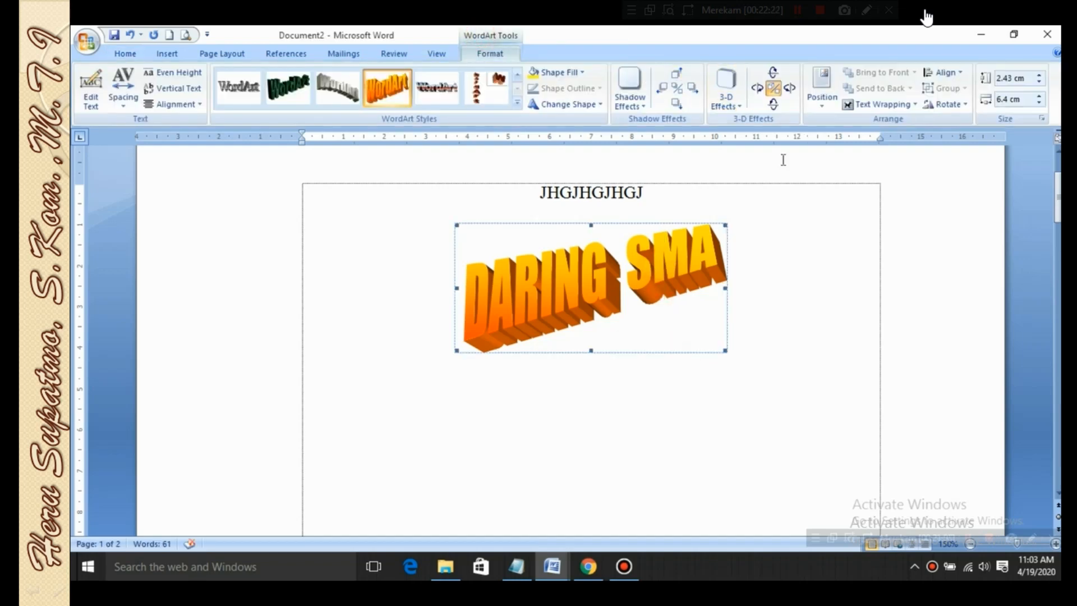
click(900, 106)
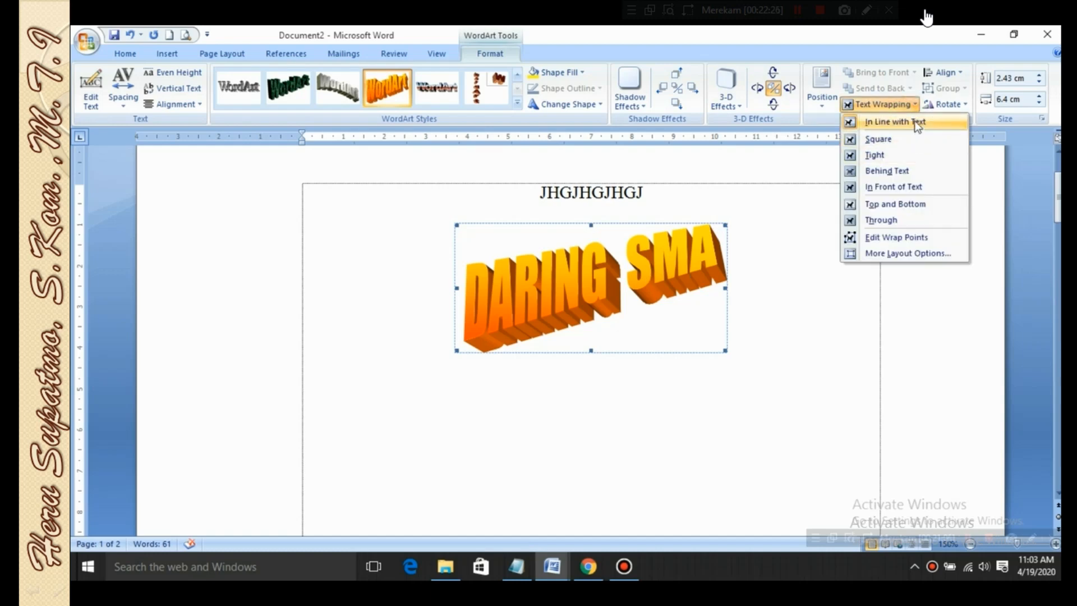
click(813, 323)
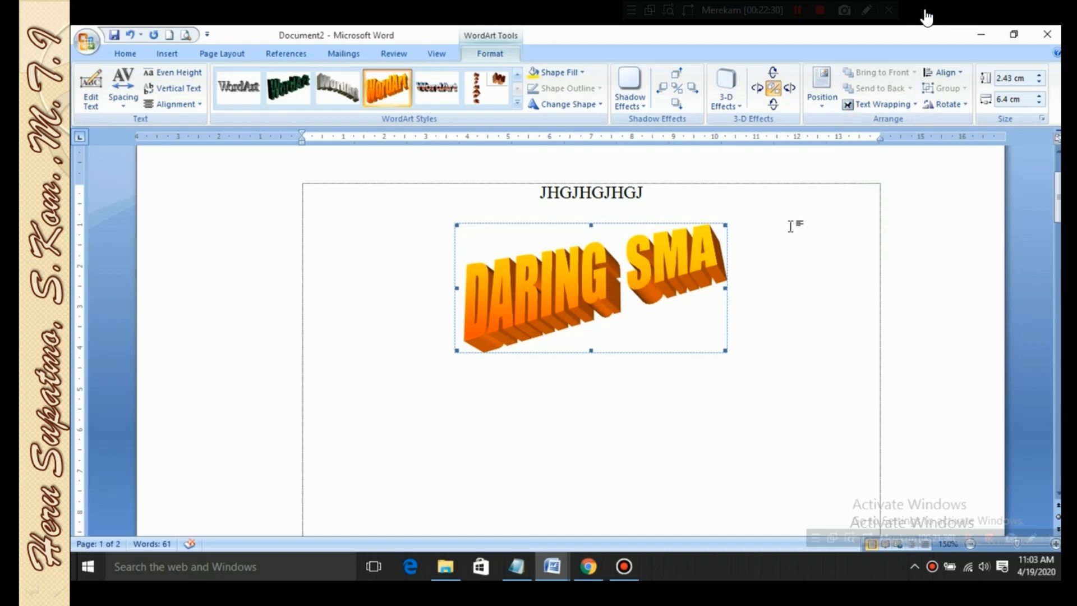
click(910, 105)
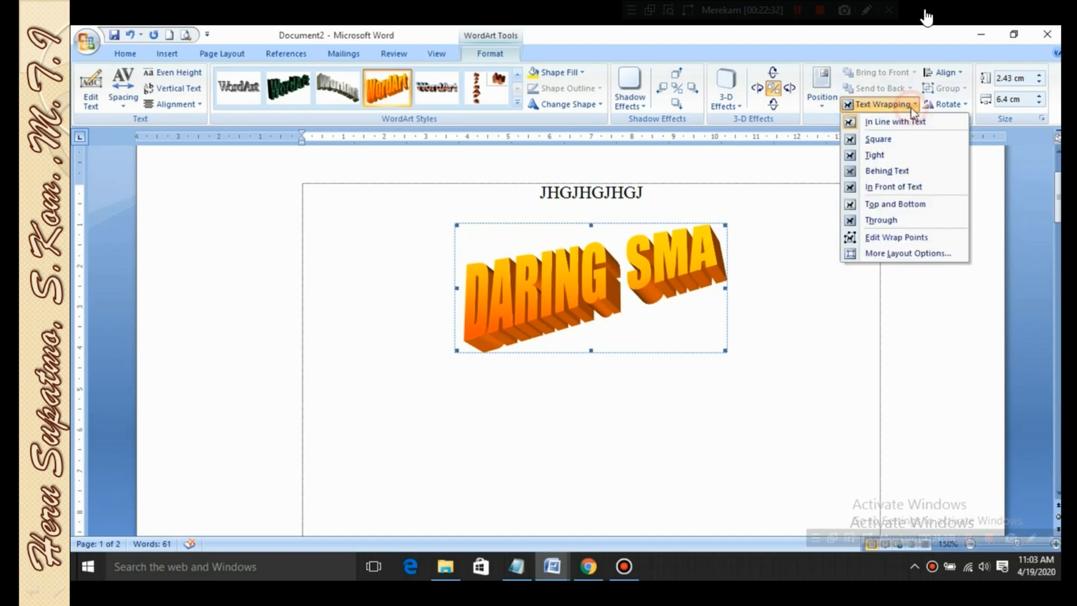
click(921, 138)
drag(606, 277, 691, 210)
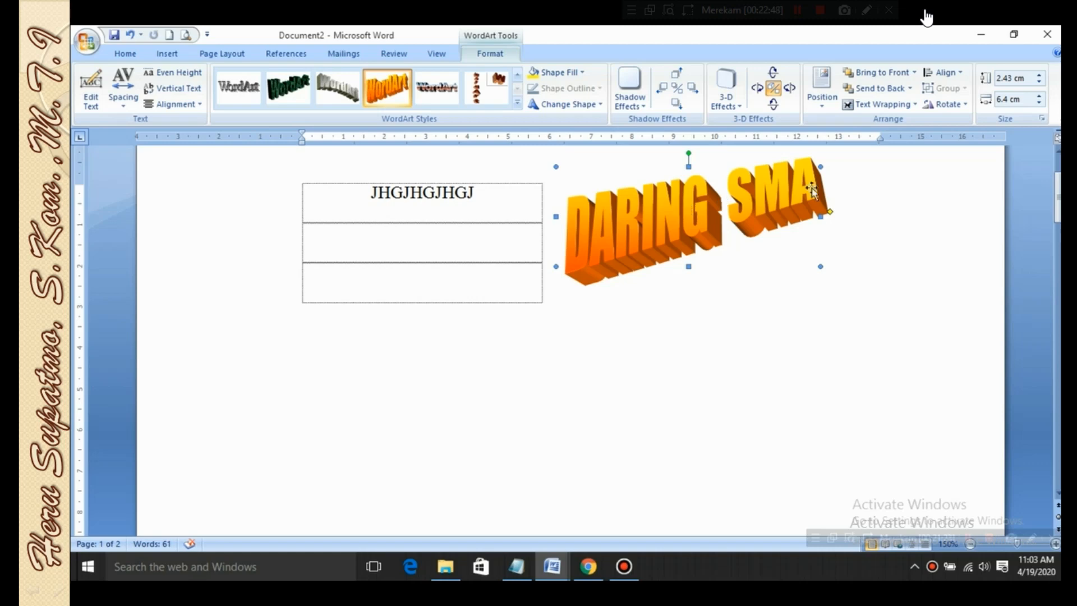
click(913, 105)
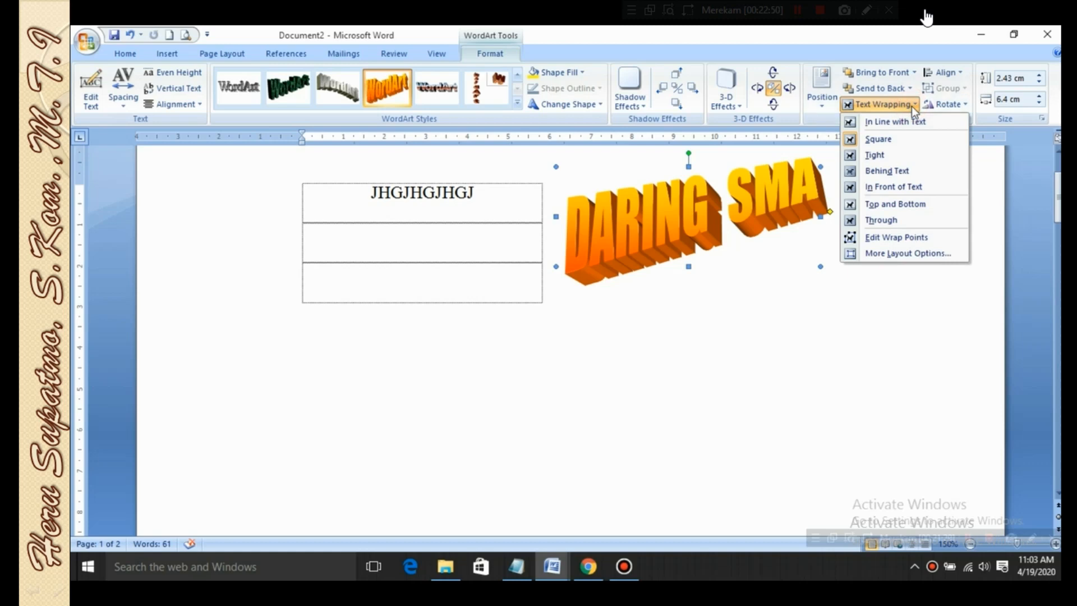
click(695, 219)
mouse_move(695, 220)
mouse_down()
mouse_move(502, 255)
mouse_move(656, 264)
mouse_move(753, 250)
mouse_move(550, 234)
mouse_move(647, 307)
mouse_move(682, 264)
mouse_up()
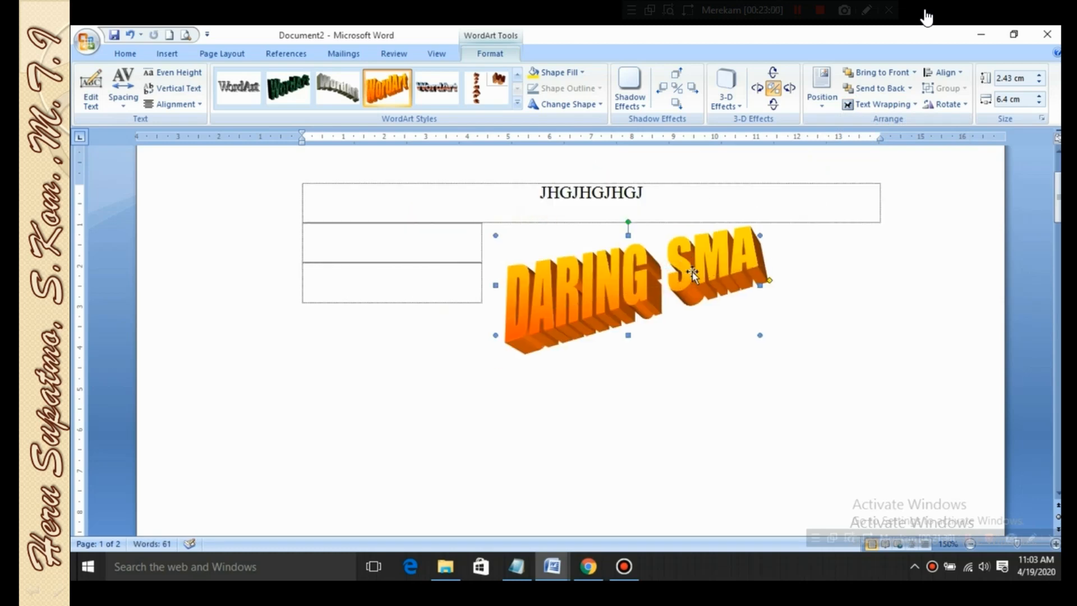
Apply Tight text wrapping to the WordArt and reposition it to the right of the sample text
click(890, 103)
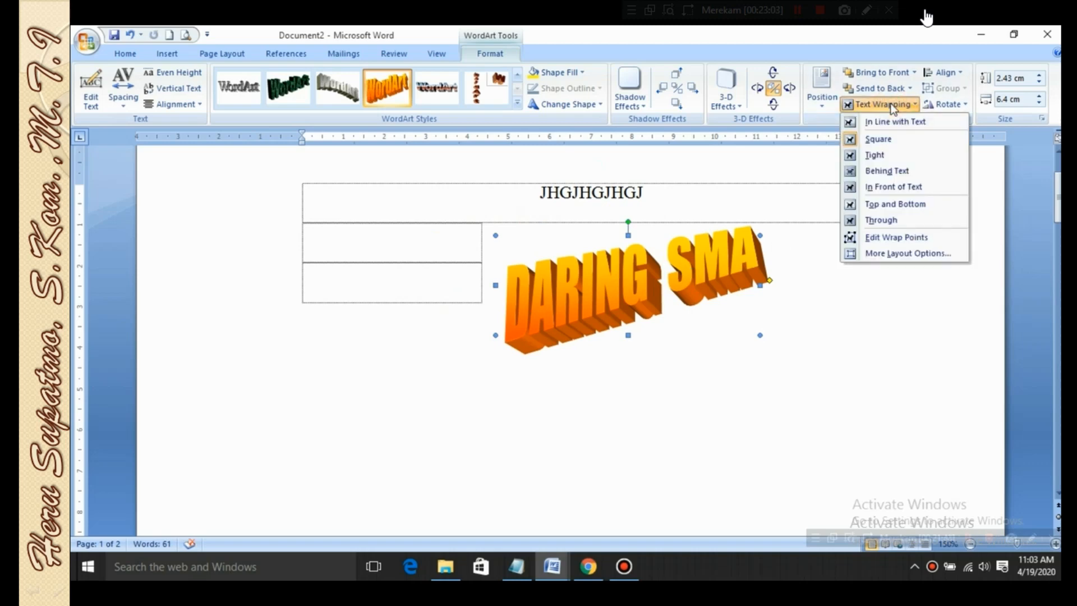
click(914, 155)
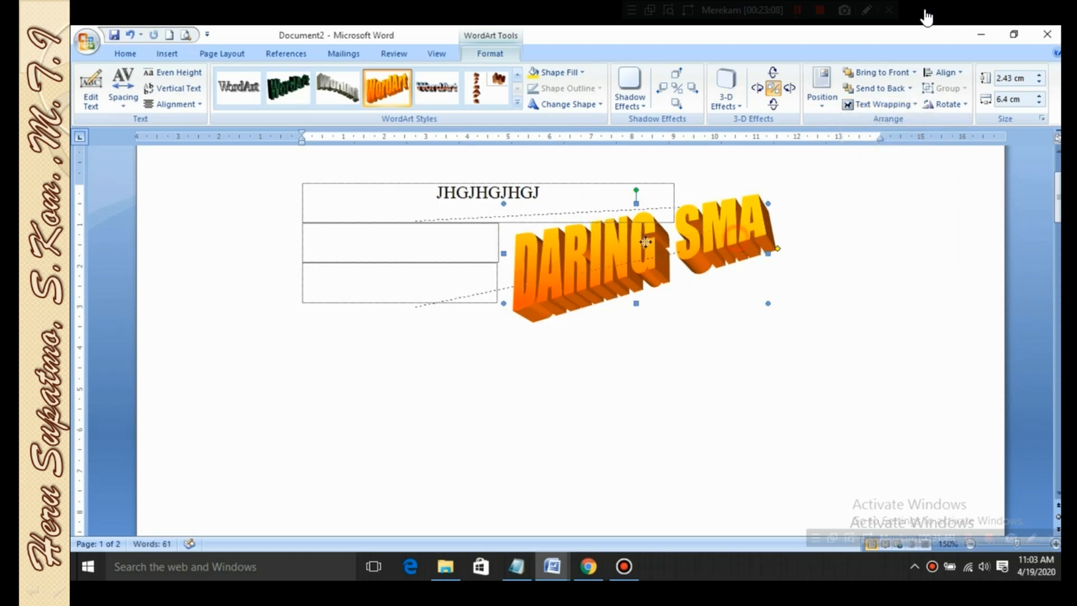
drag(724, 242, 640, 215)
mouse_move(723, 211)
mouse_down()
mouse_move(763, 205)
mouse_move(739, 206)
mouse_up()
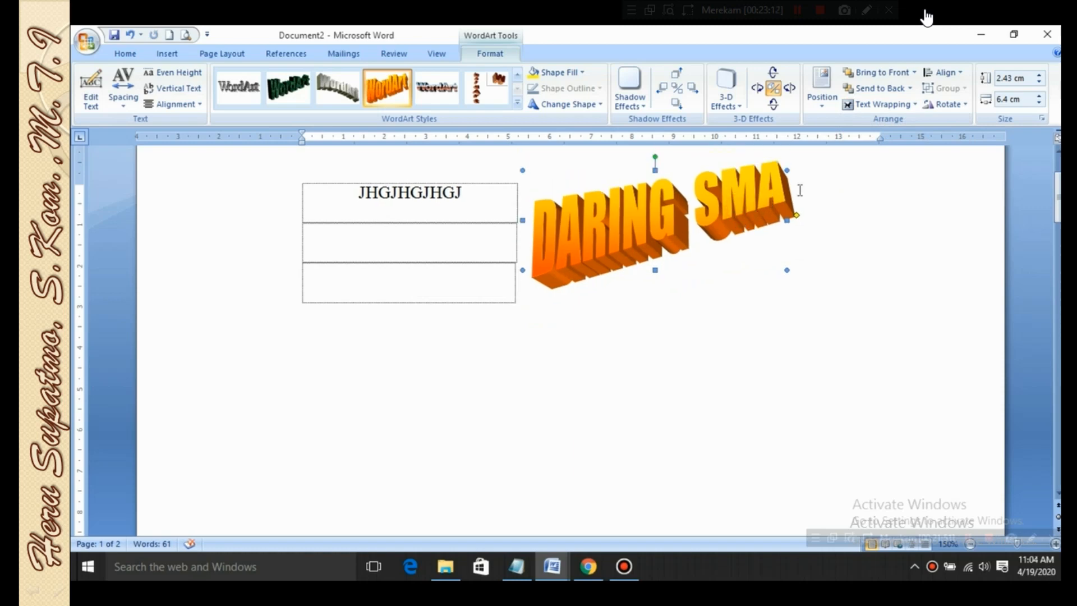
Place the WordArt behind the text and move it so that the sample text overlaps DARING
click(894, 107)
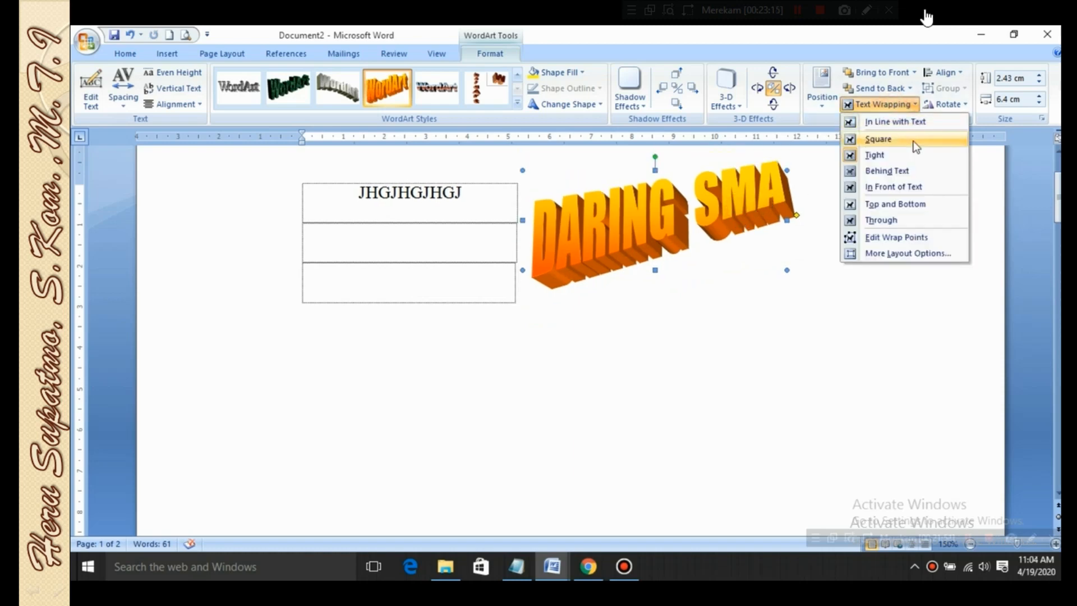
click(907, 170)
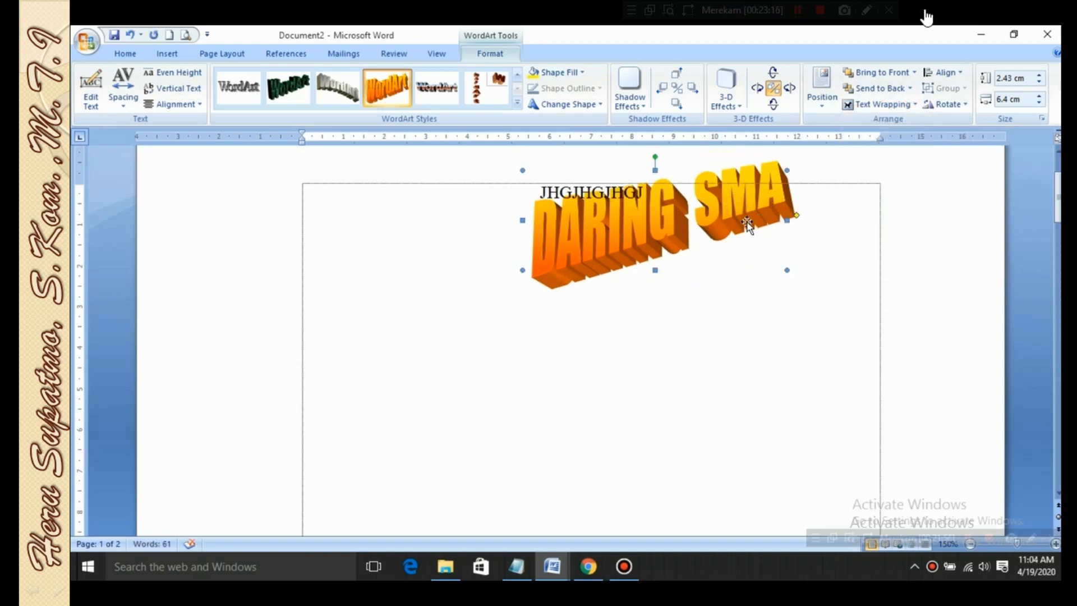
drag(678, 220, 646, 238)
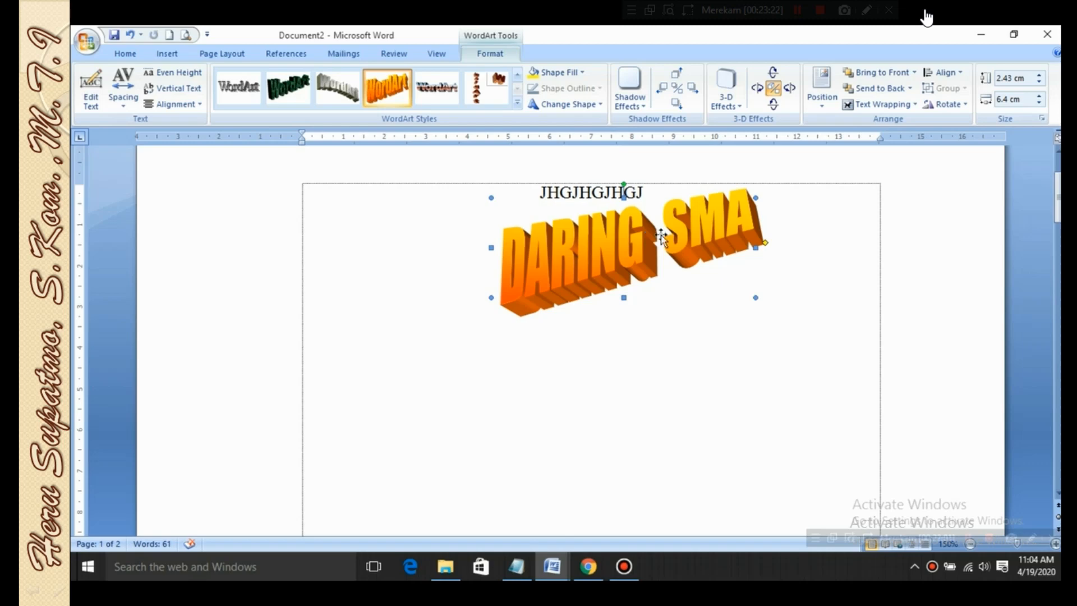
click(634, 284)
drag(609, 239, 610, 200)
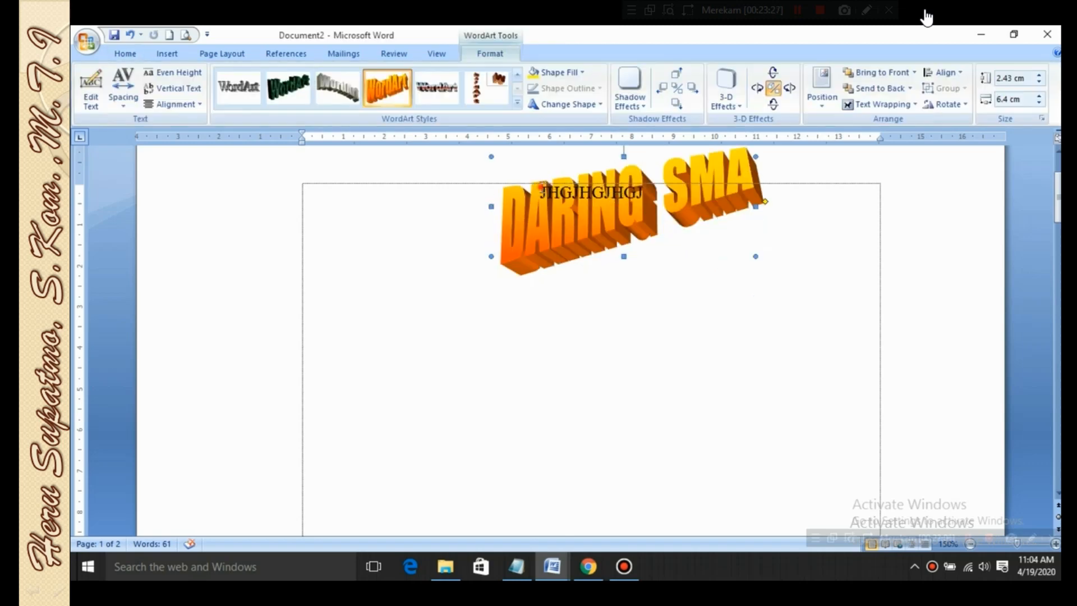
Replace the sample text over the WordArt with HGFHHFGH
drag(542, 189, 664, 194)
text(HGFH)
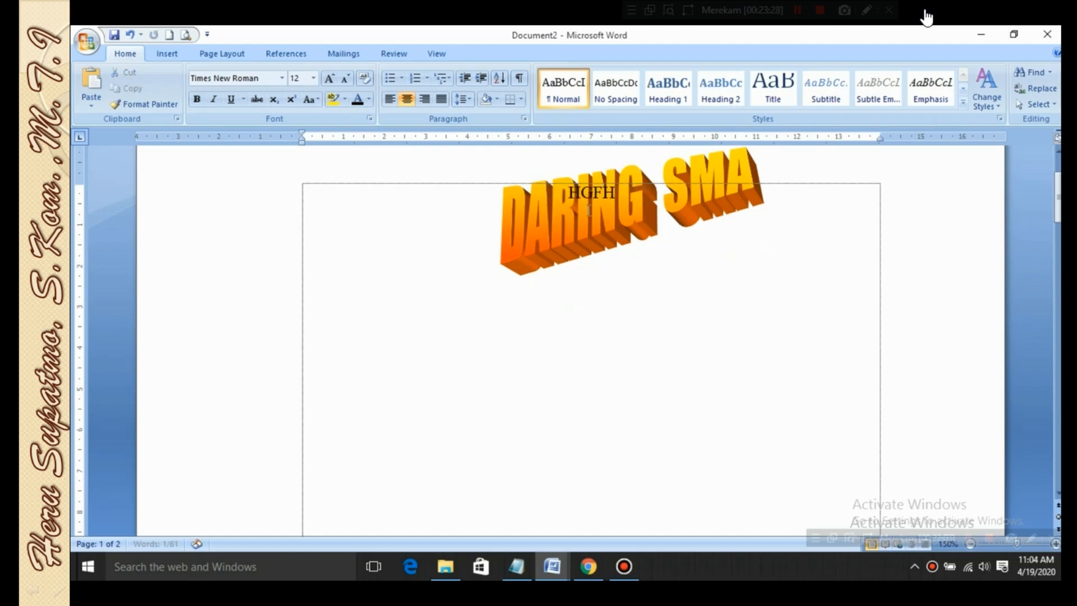
text(HFGH)
Place the WordArt in front of the text and shift it slightly over the HGFHHFGH line
drag(611, 230, 606, 236)
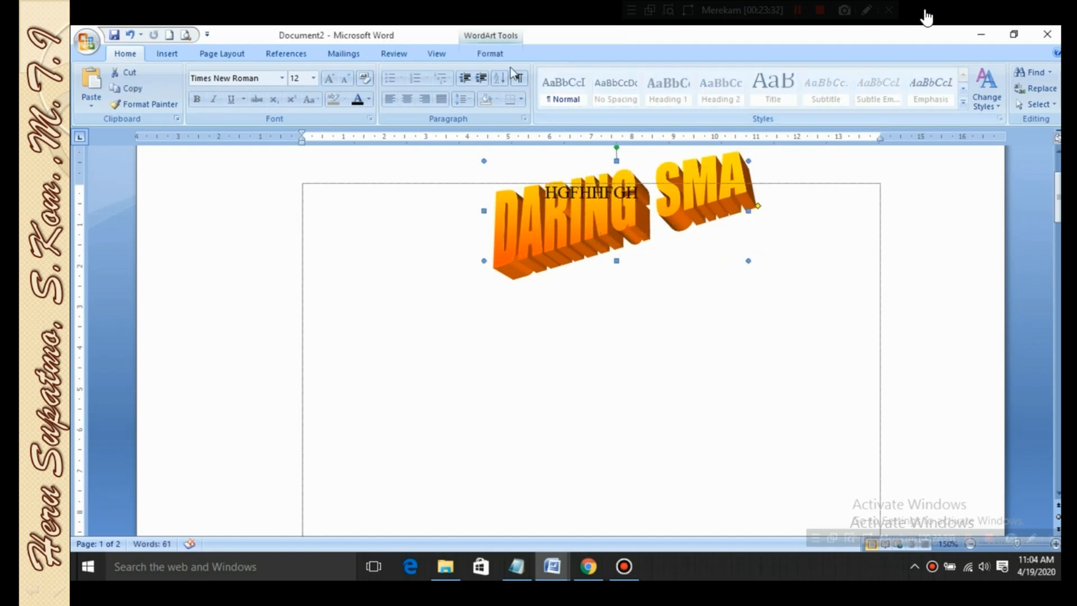
click(490, 54)
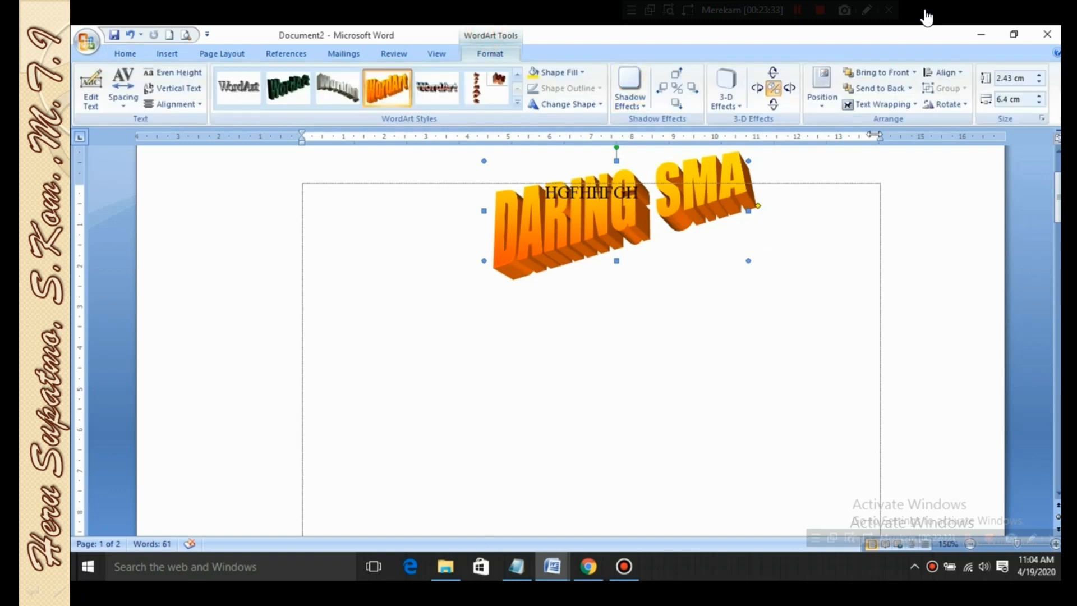
click(913, 107)
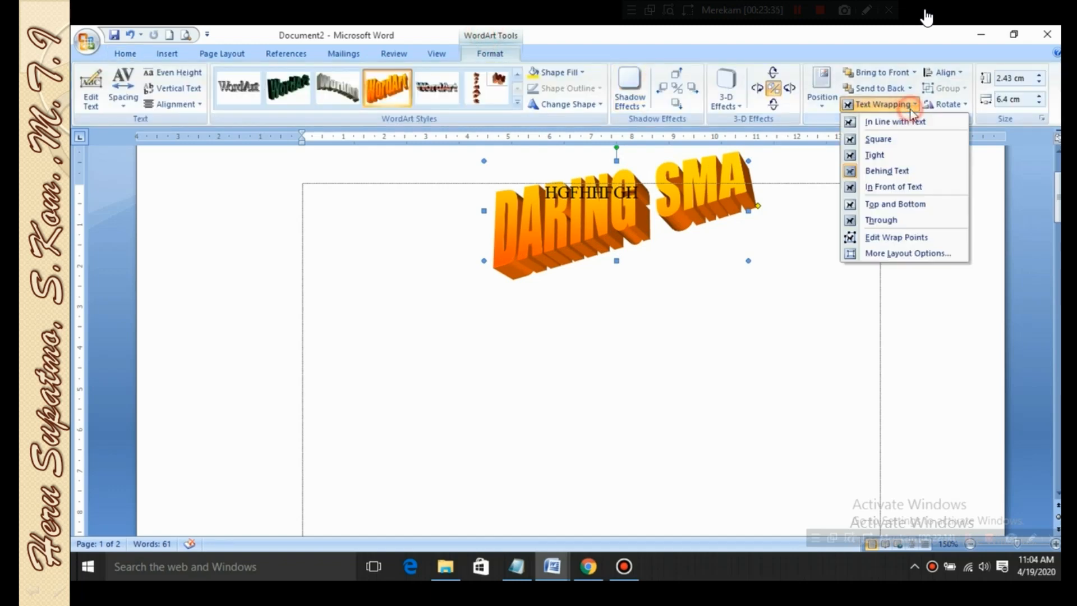
click(931, 188)
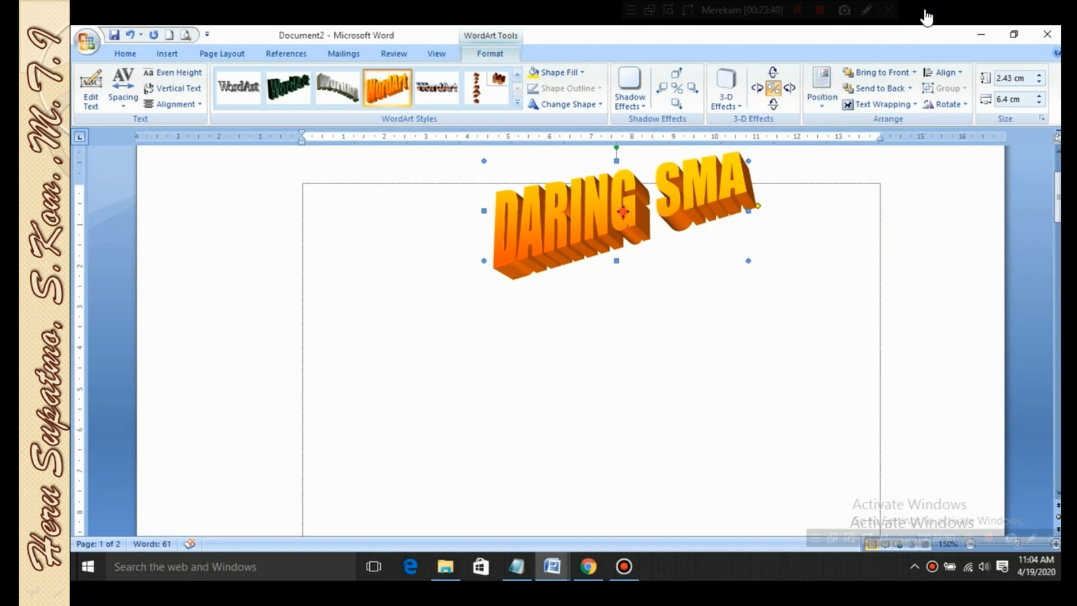
drag(622, 213, 615, 191)
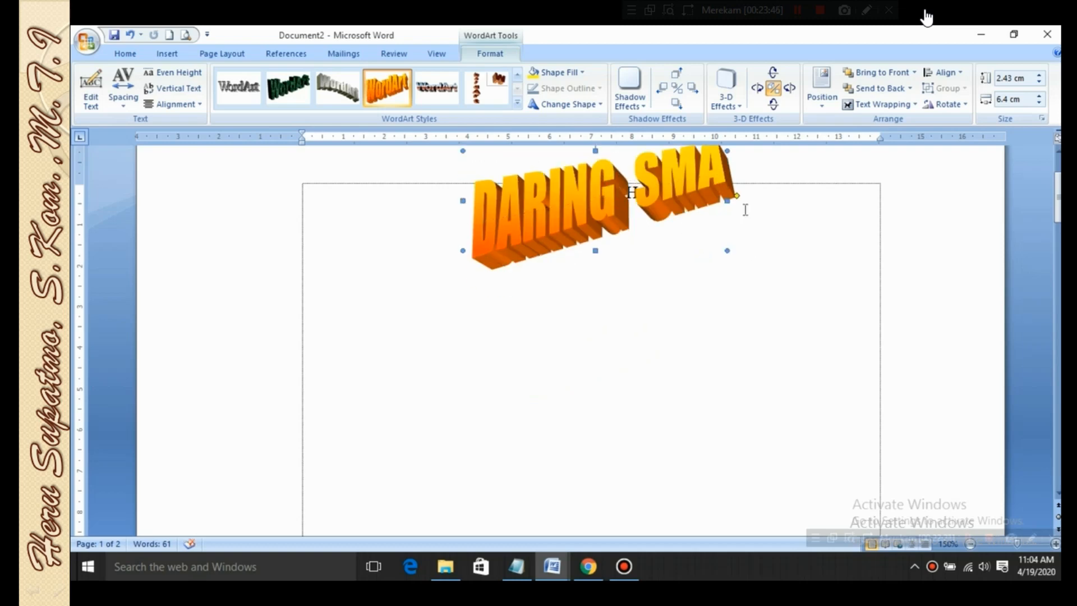
Apply Top and Bottom text wrapping to the WordArt and reposition it above the HGFHHFGH line
click(862, 105)
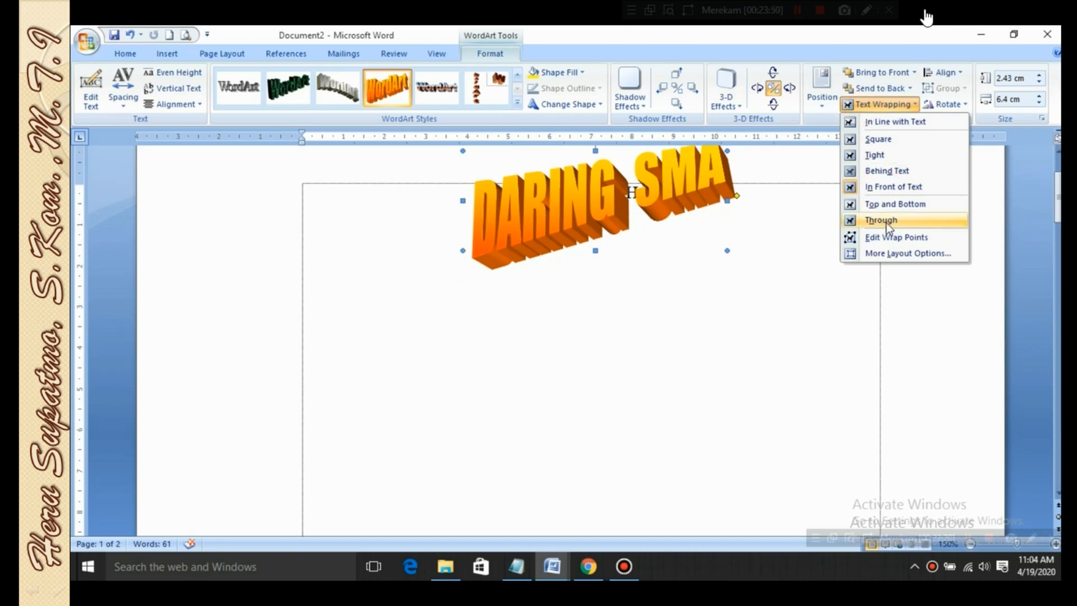
click(903, 208)
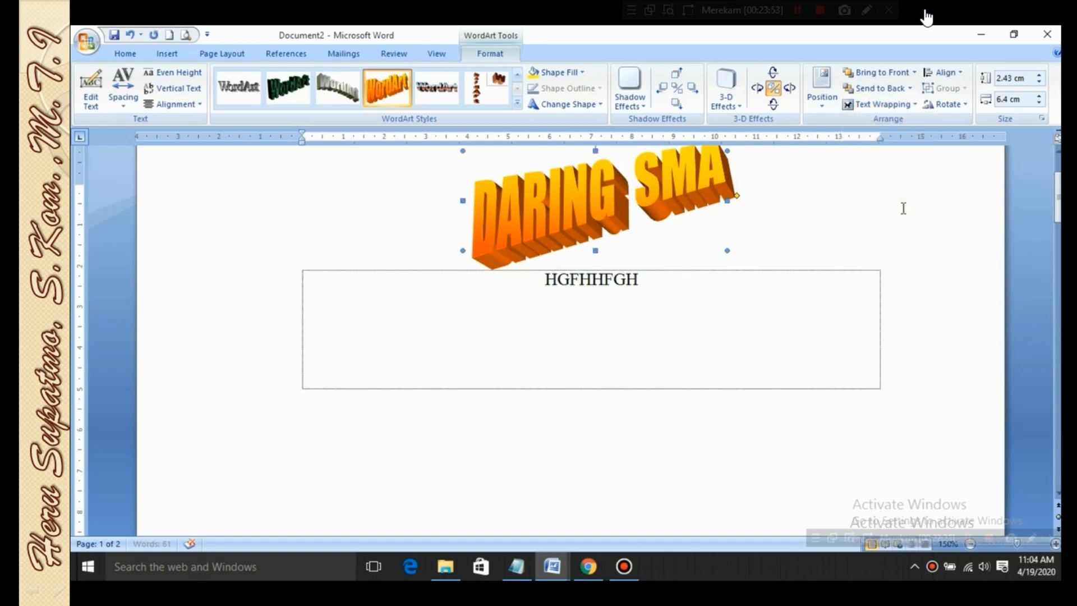
drag(606, 217, 637, 186)
double_click(651, 291)
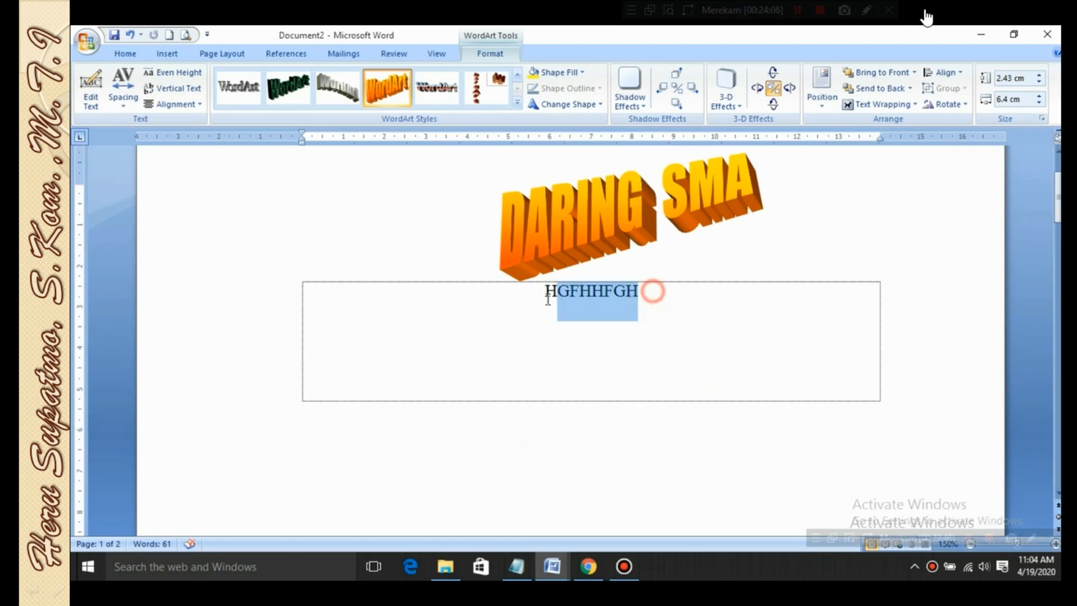
drag(611, 208, 628, 223)
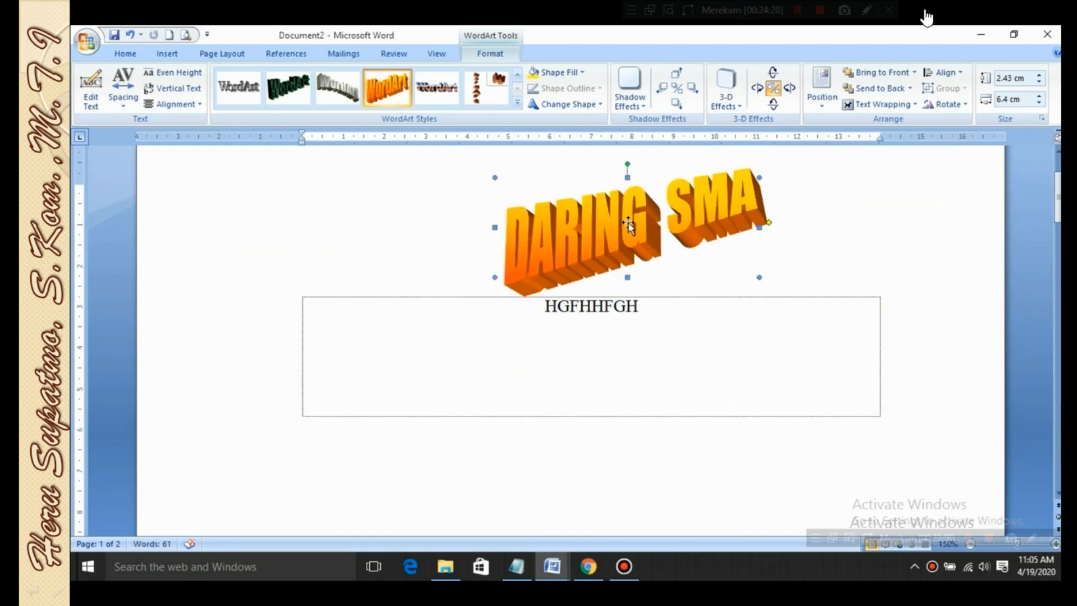
Apply Through text wrapping to the WordArt and move it to the left of the HGFHHFGH text
click(860, 107)
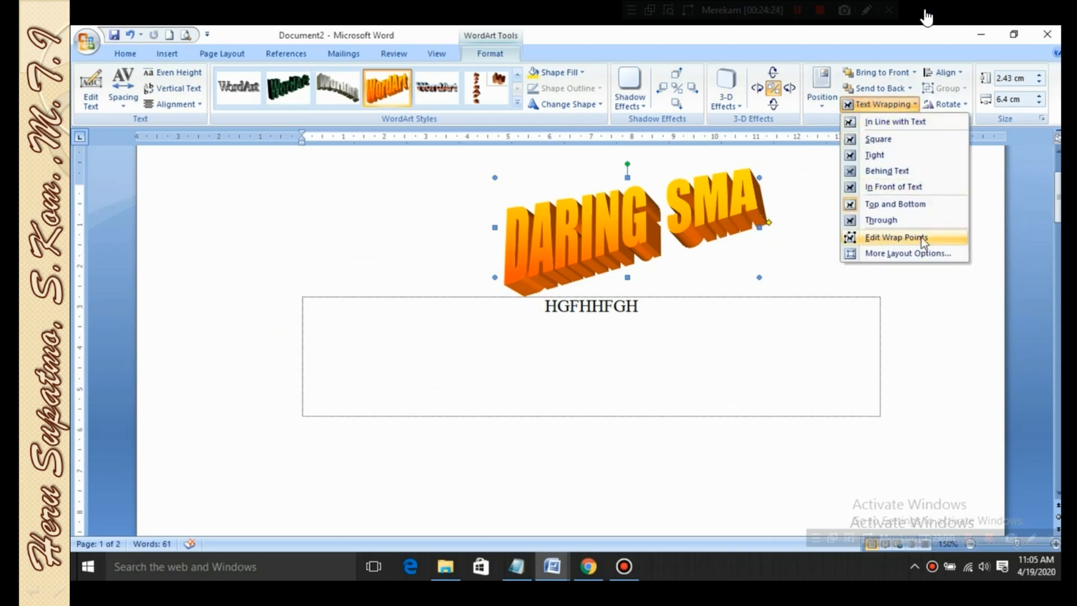
click(919, 221)
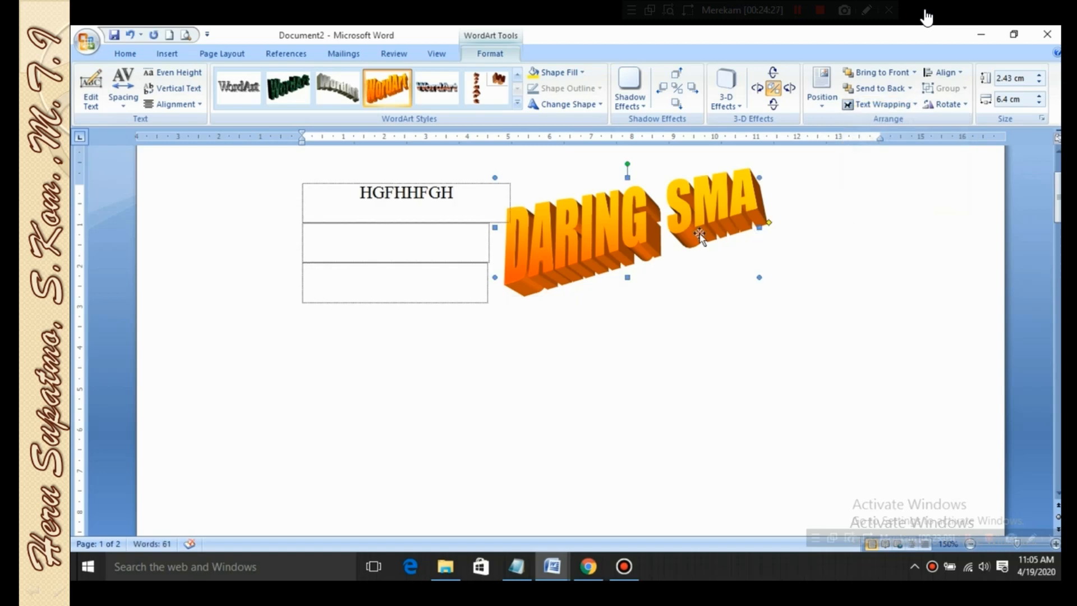
mouse_move(642, 225)
mouse_down()
mouse_move(488, 218)
mouse_move(631, 227)
mouse_up()
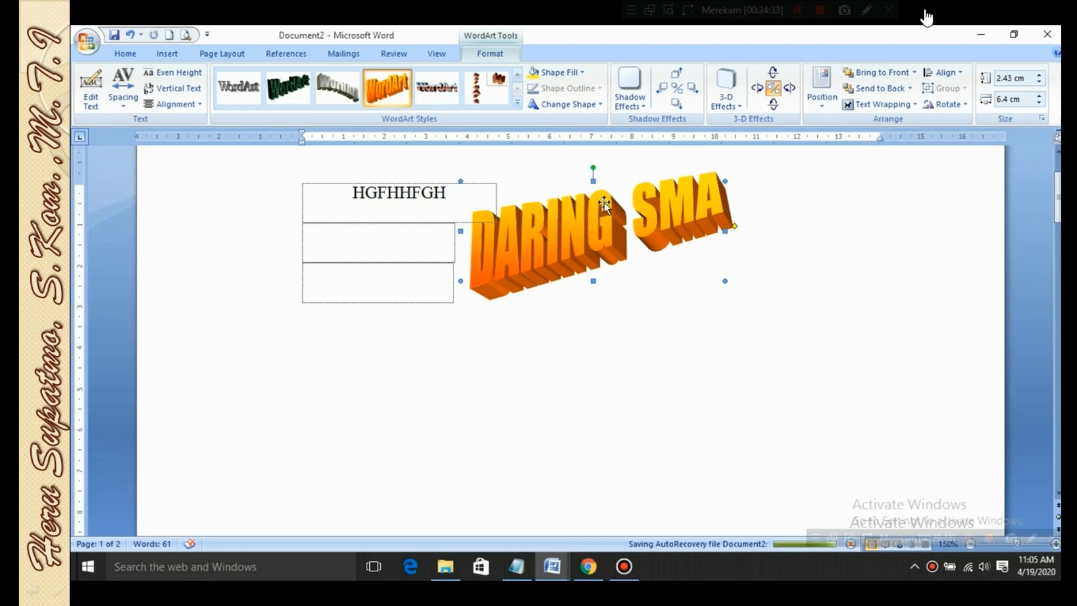
drag(603, 199, 512, 202)
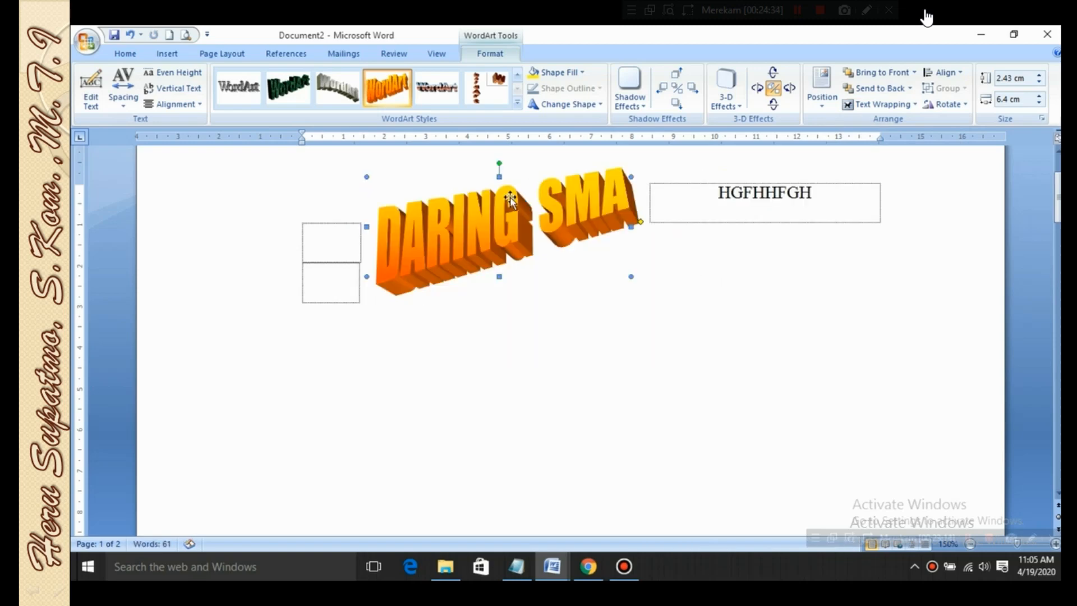
Move the DARING SMA WordArt below the HGFHHFGH line and try to pull its lower wrap points outward
drag(655, 235, 667, 246)
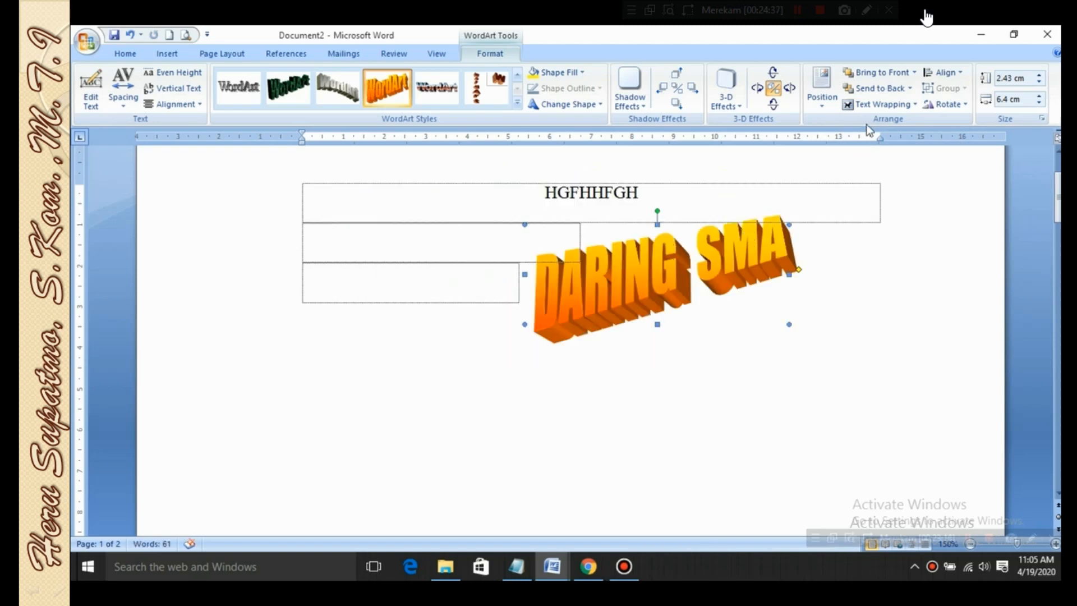
click(873, 105)
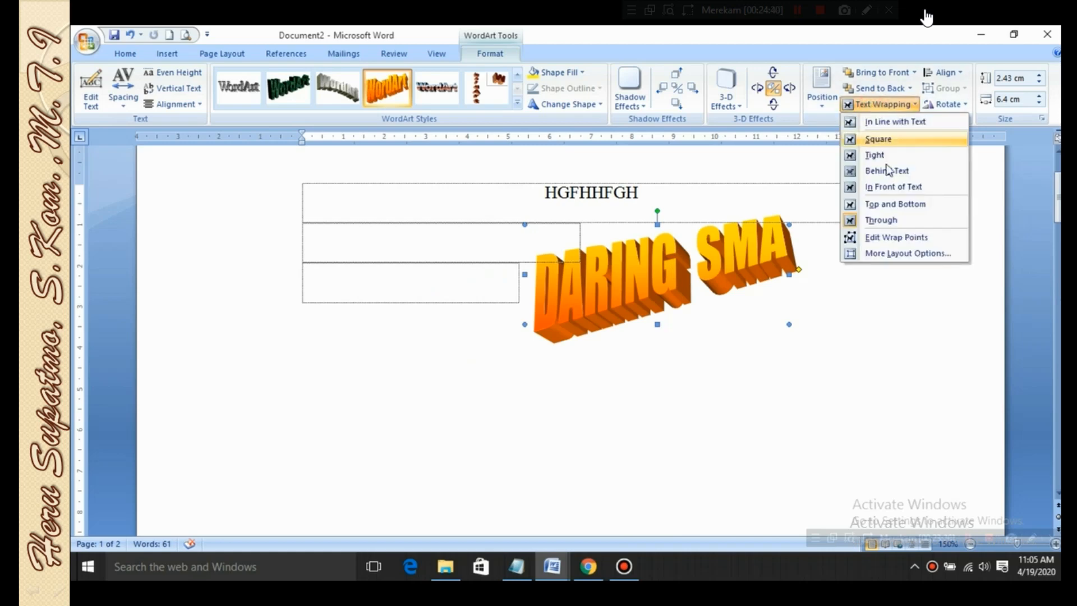
click(914, 237)
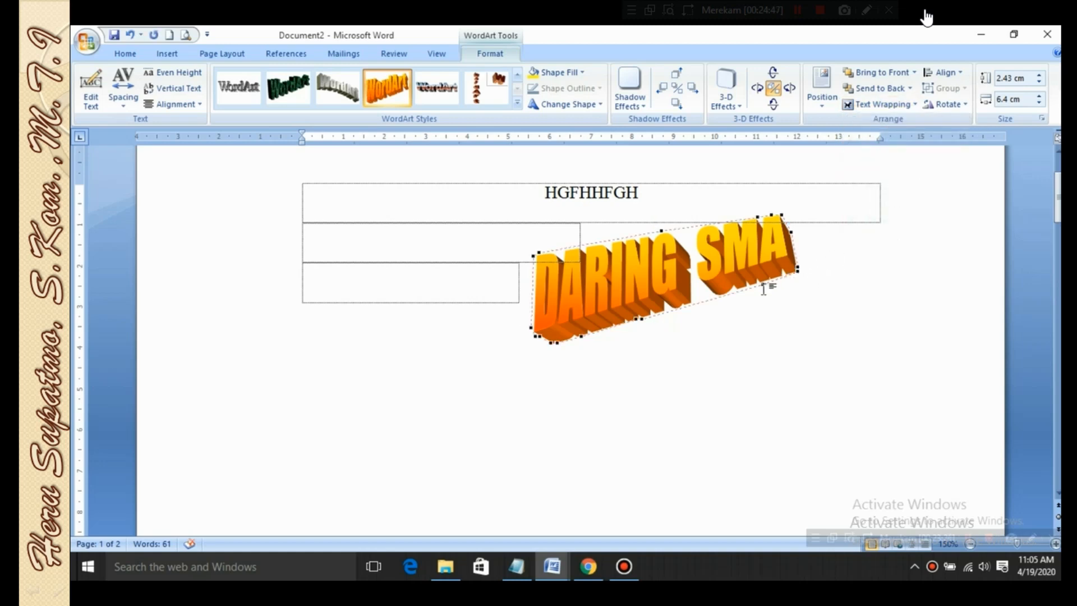
drag(763, 285, 775, 324)
drag(638, 319, 642, 365)
click(824, 333)
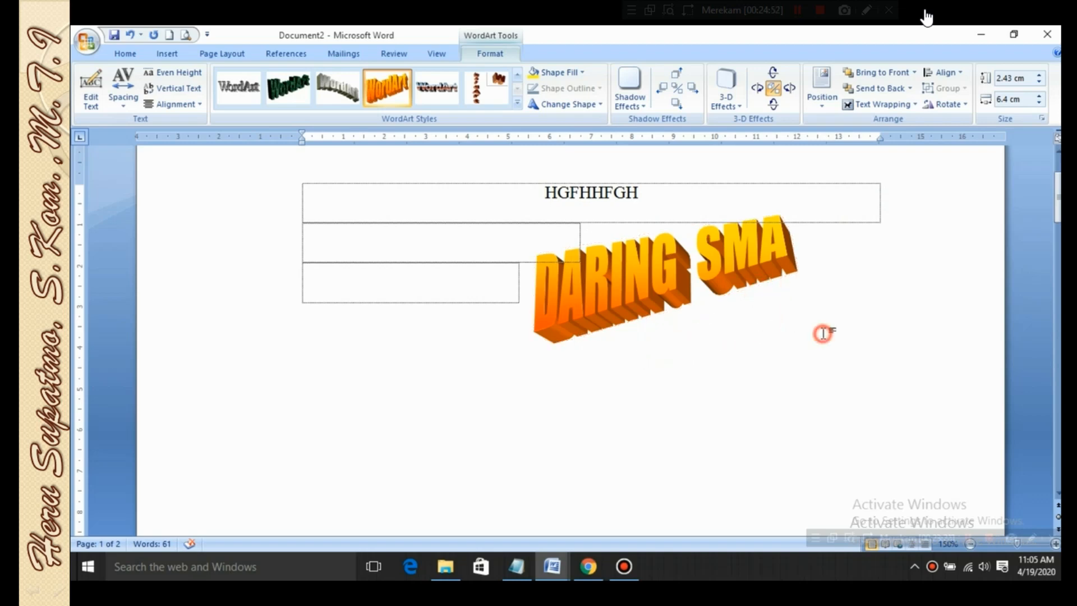
Adjust the slant of the DARING SMA WordArt with its shape adjustment handle, making the lettering slightly taller at its end
click(742, 269)
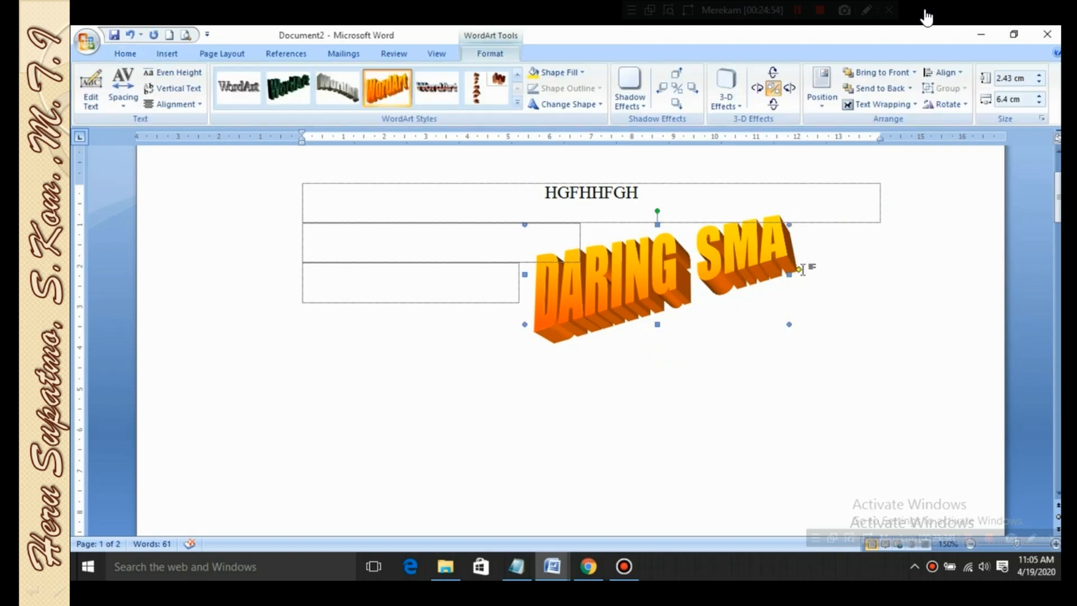
mouse_move(801, 271)
mouse_down()
mouse_move(875, 285)
mouse_move(802, 287)
mouse_move(777, 344)
mouse_move(799, 325)
mouse_move(813, 279)
mouse_move(798, 254)
mouse_up()
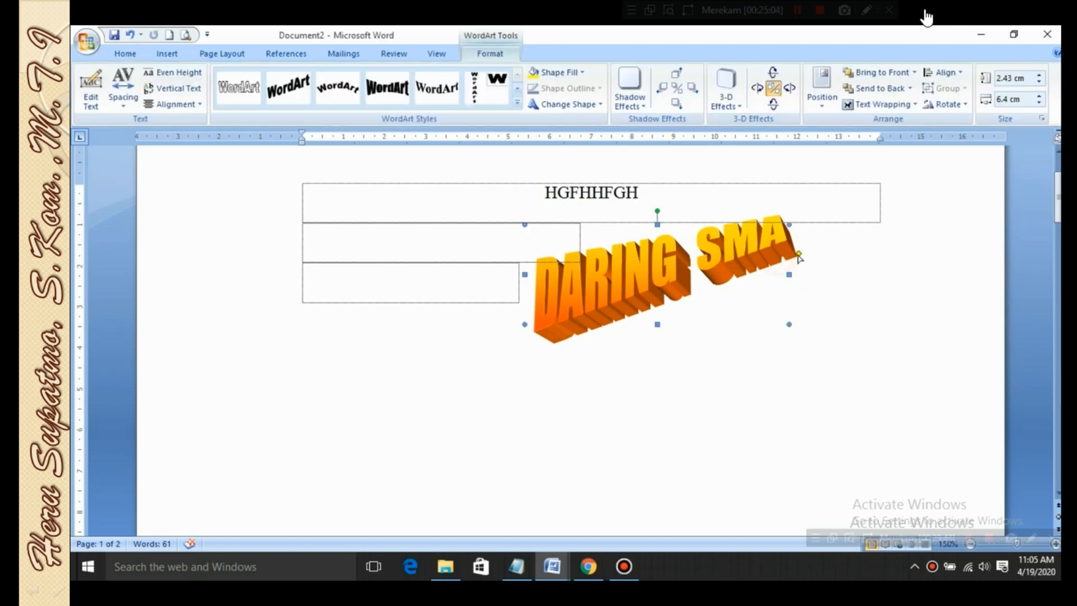
drag(799, 255, 799, 282)
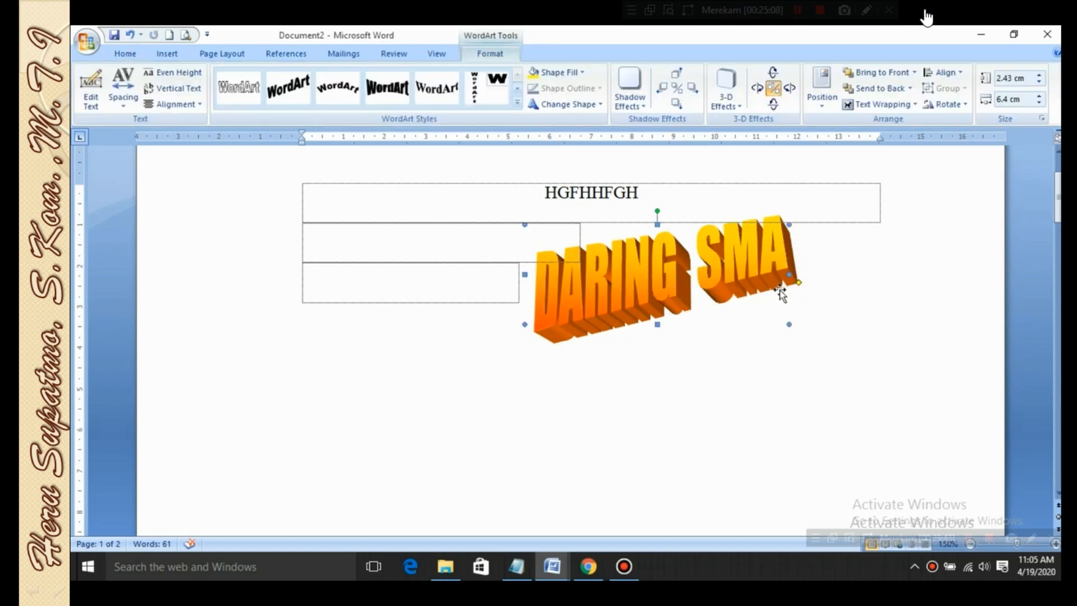
click(893, 105)
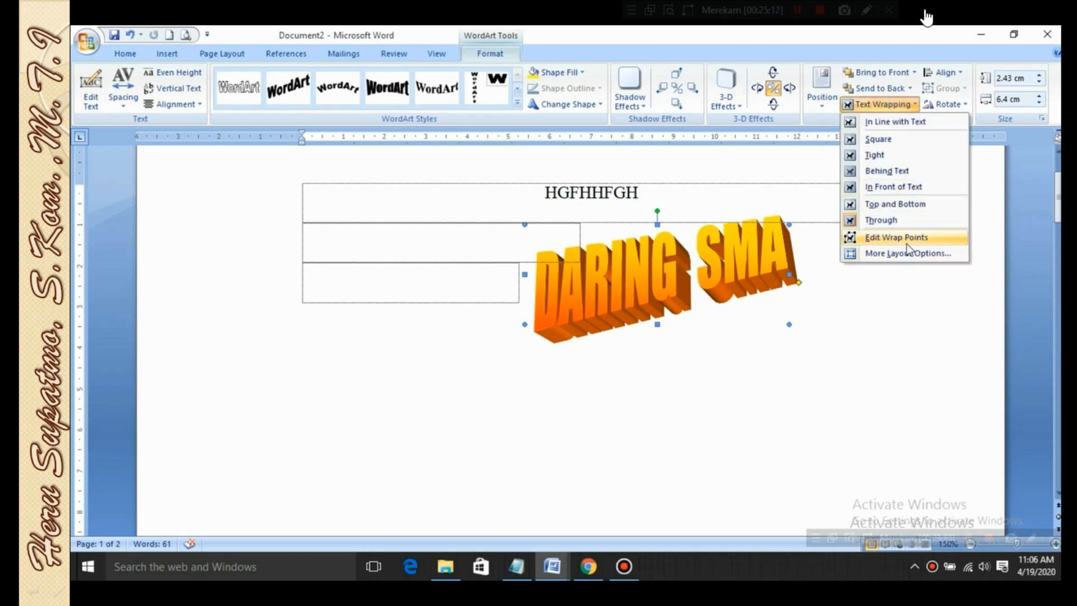
click(793, 340)
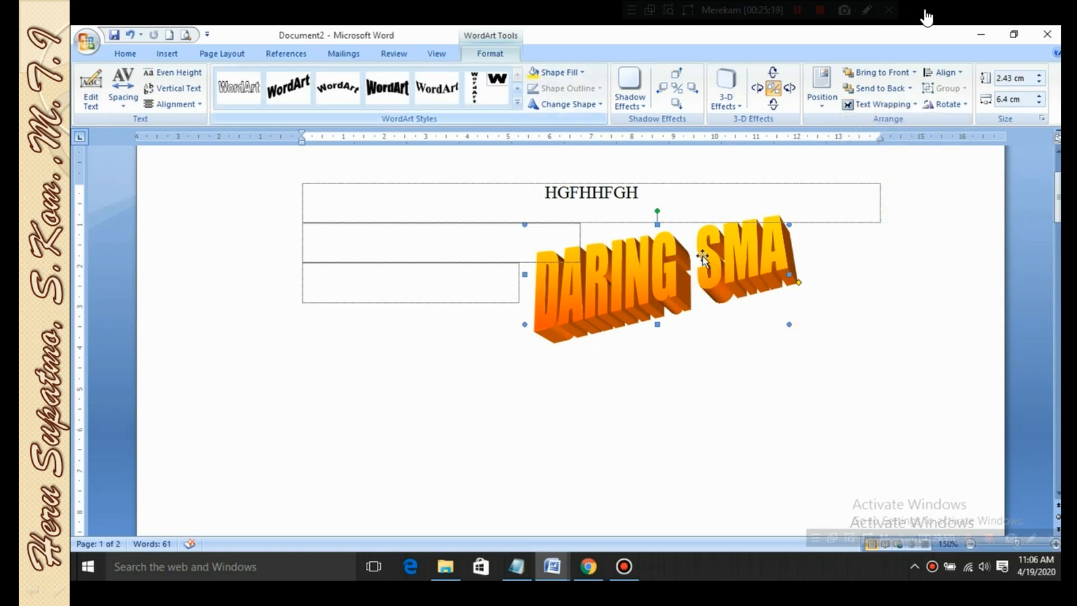
Apply the light-blue WordArt style with dark-blue shadow, move the WordArt lower and widen it to about 8.92 cm
click(518, 106)
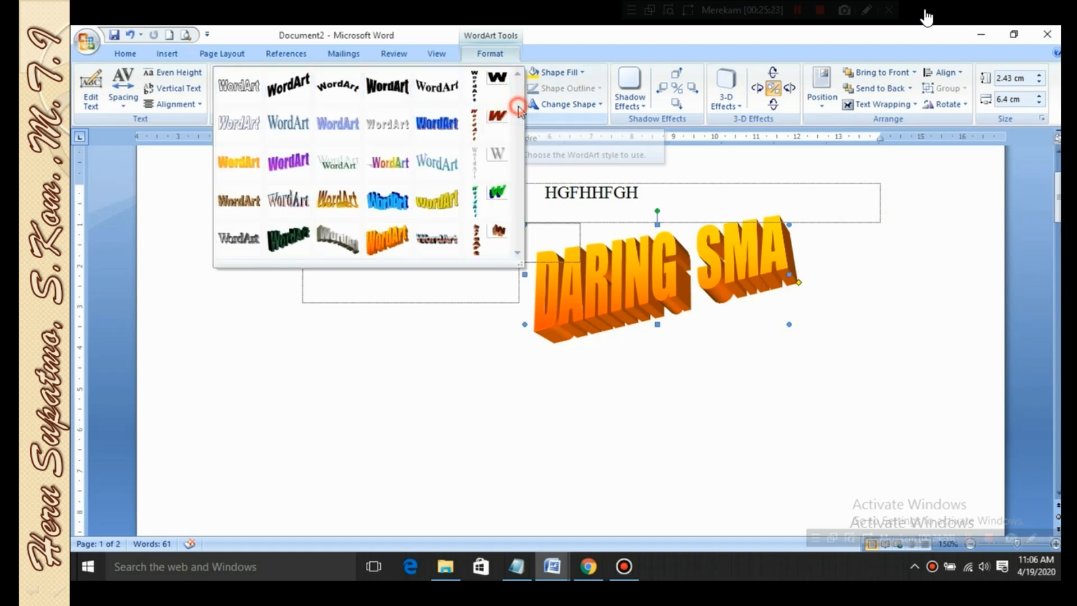
click(382, 196)
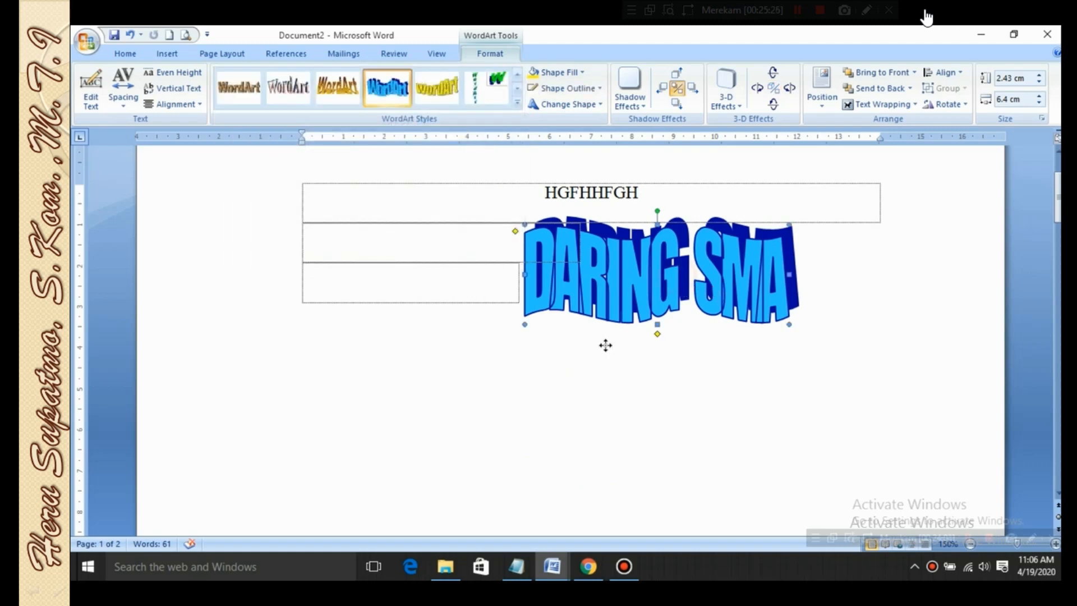
drag(605, 345, 530, 418)
drag(713, 348, 817, 348)
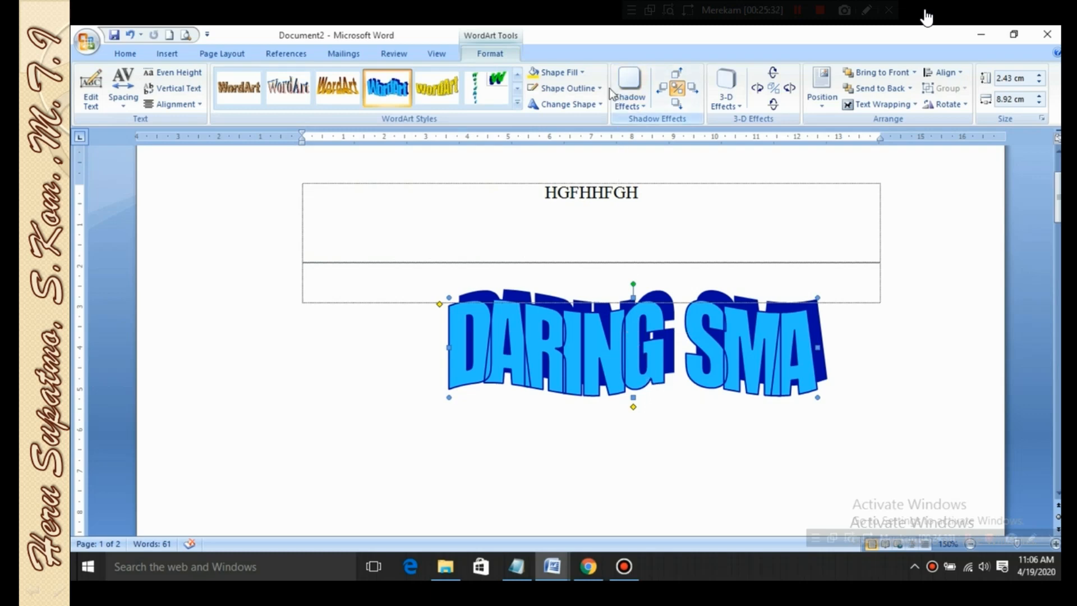
Preview the standard shape fill colours on the WordArt without applying one
click(584, 74)
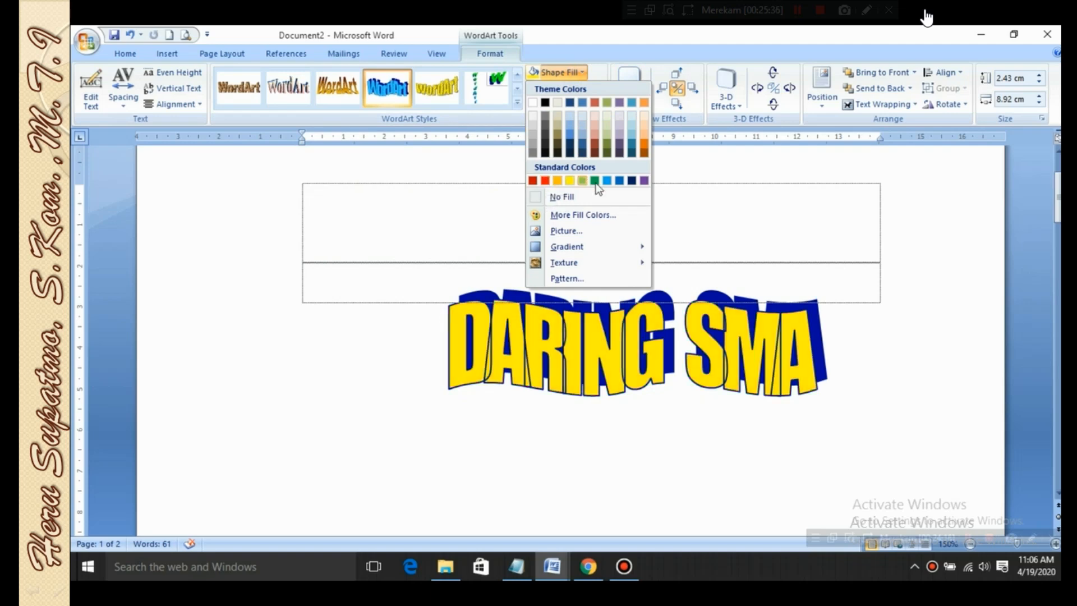
click(893, 392)
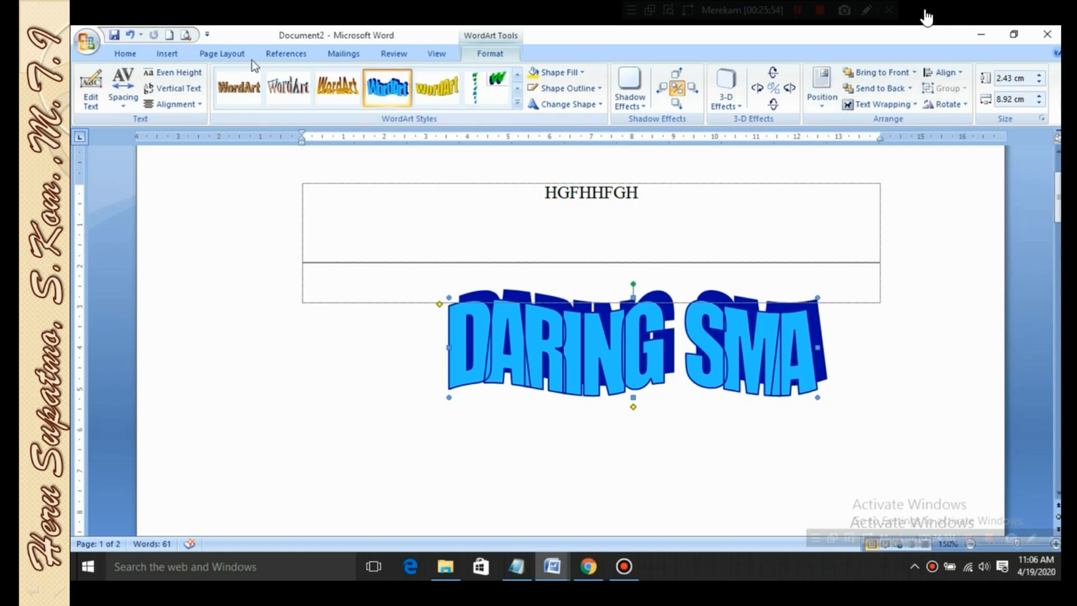
Create a new blank document, switch to the open DARING document and maximize its window
click(169, 34)
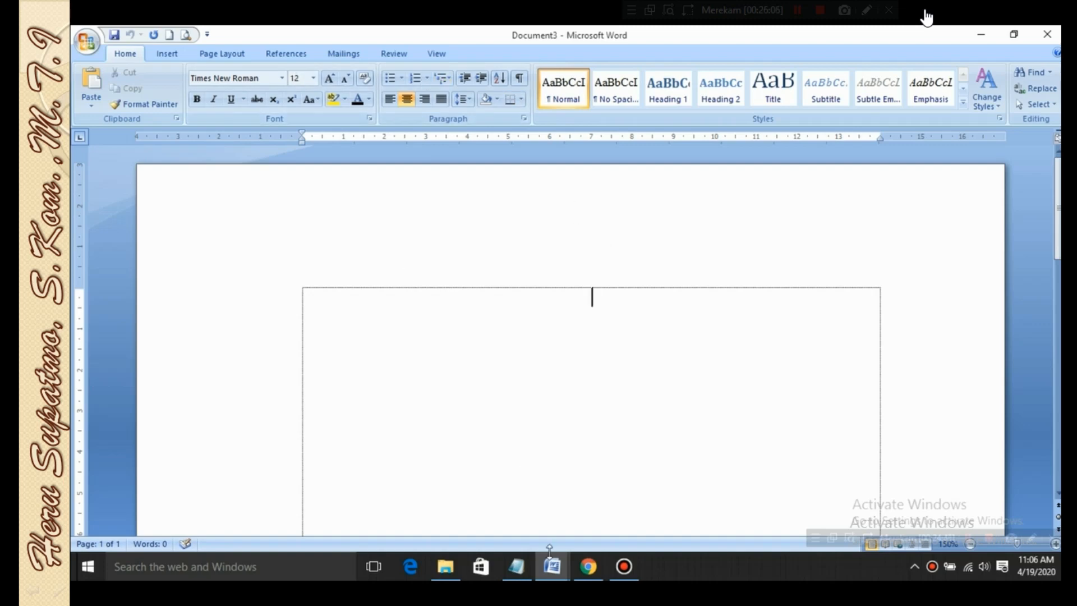
mouse_move(552, 567)
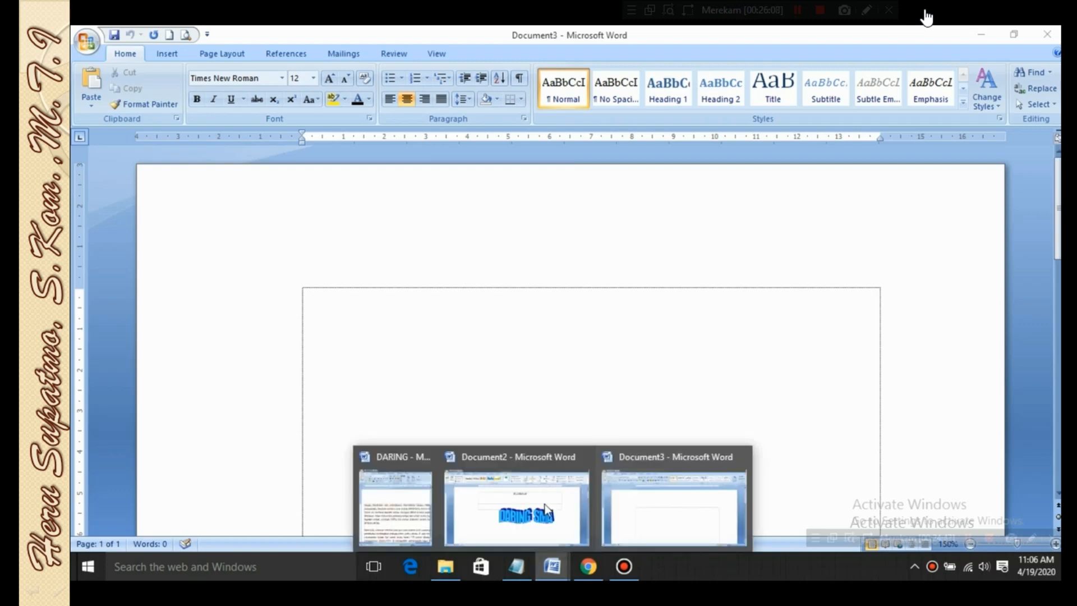
click(429, 517)
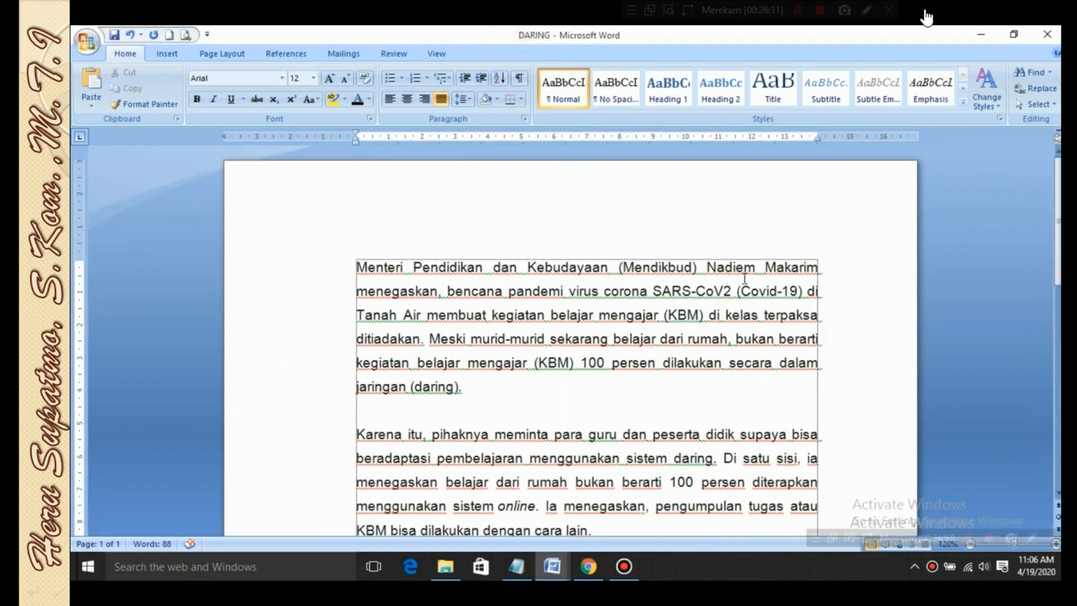
click(514, 36)
Select the whole first paragraph of the DARING document and apply a Dropped drop cap to it
click(170, 54)
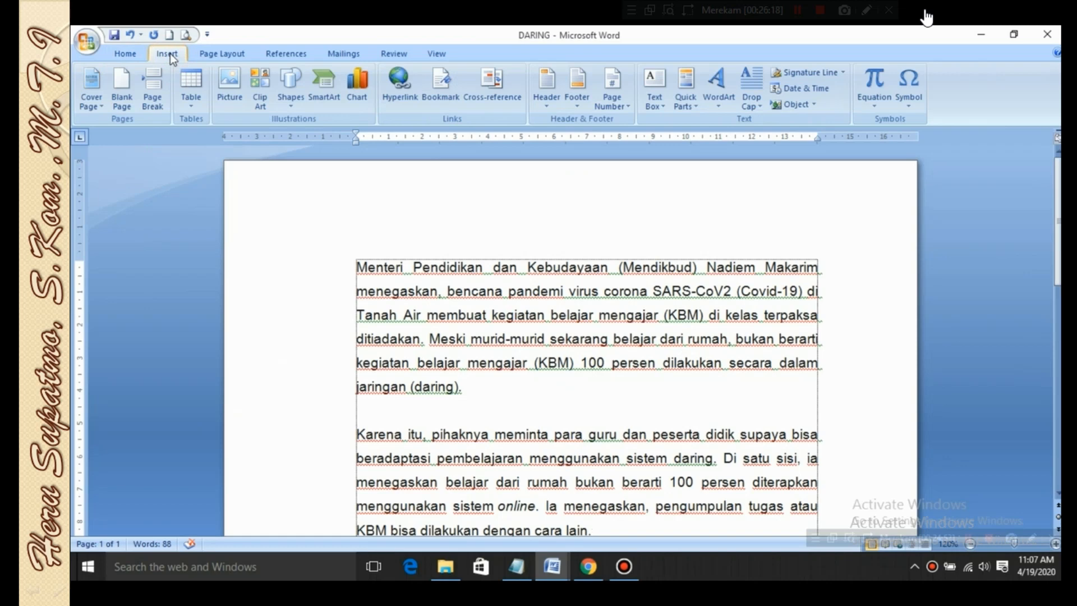
click(760, 103)
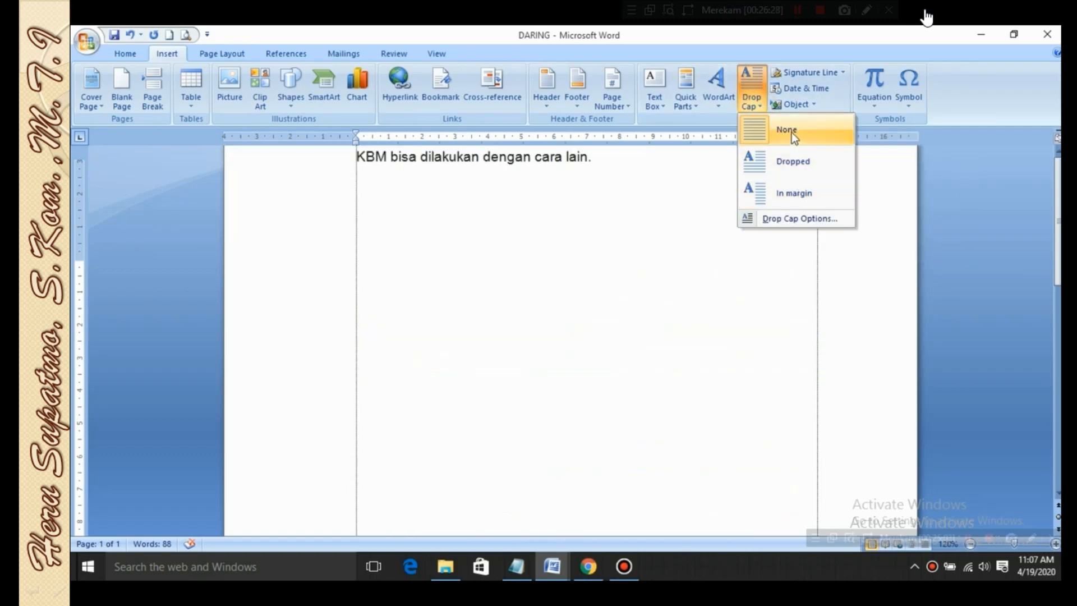
click(484, 308)
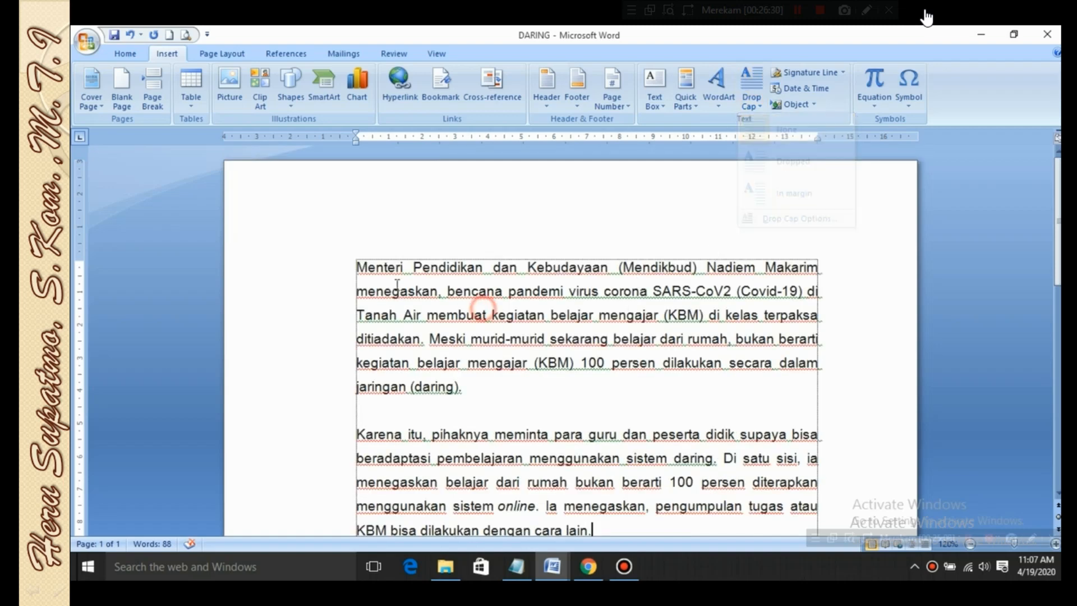
drag(356, 267, 468, 394)
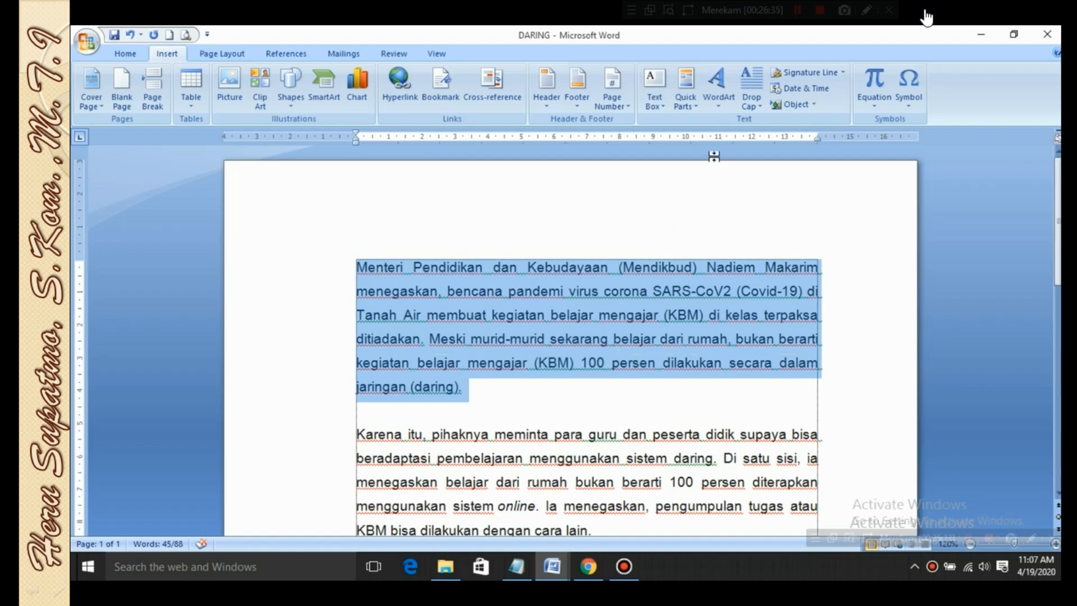
click(752, 99)
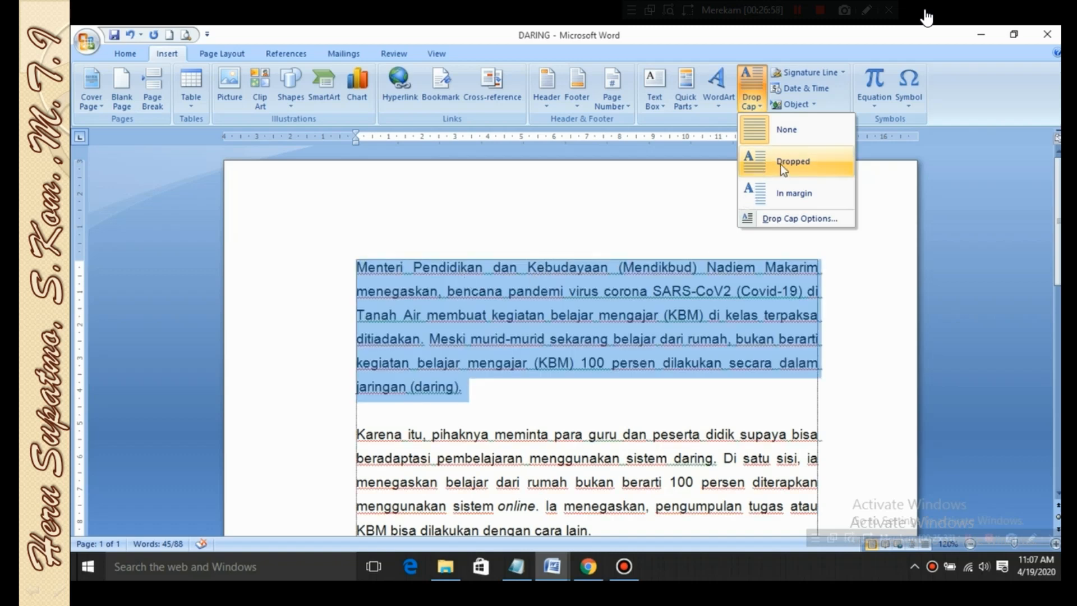
click(781, 164)
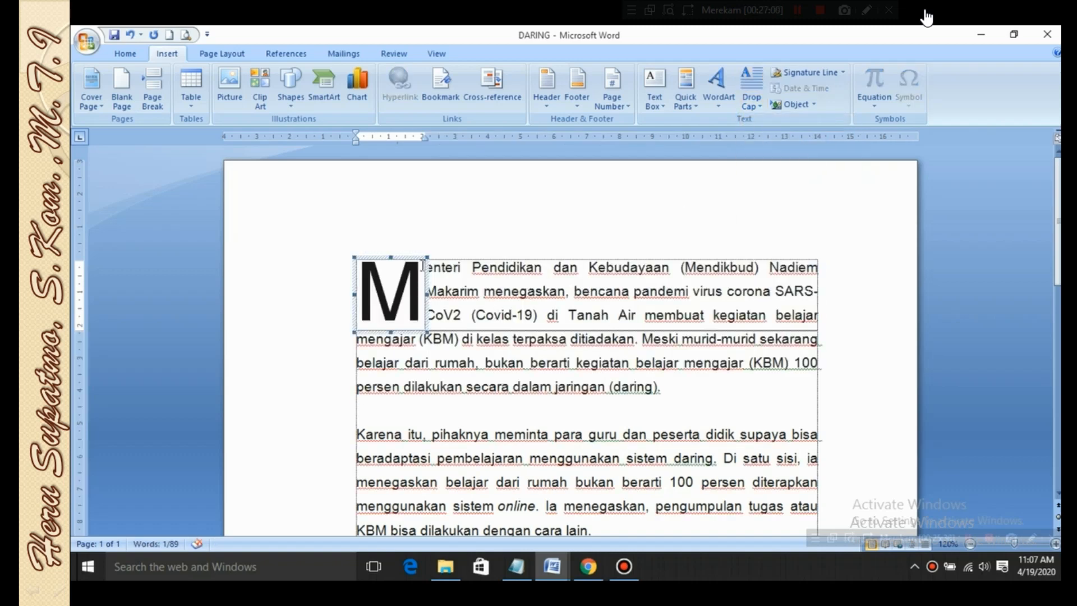
Highlight the three lines of text beside the drop cap to examine how many lines it spans
click(472, 267)
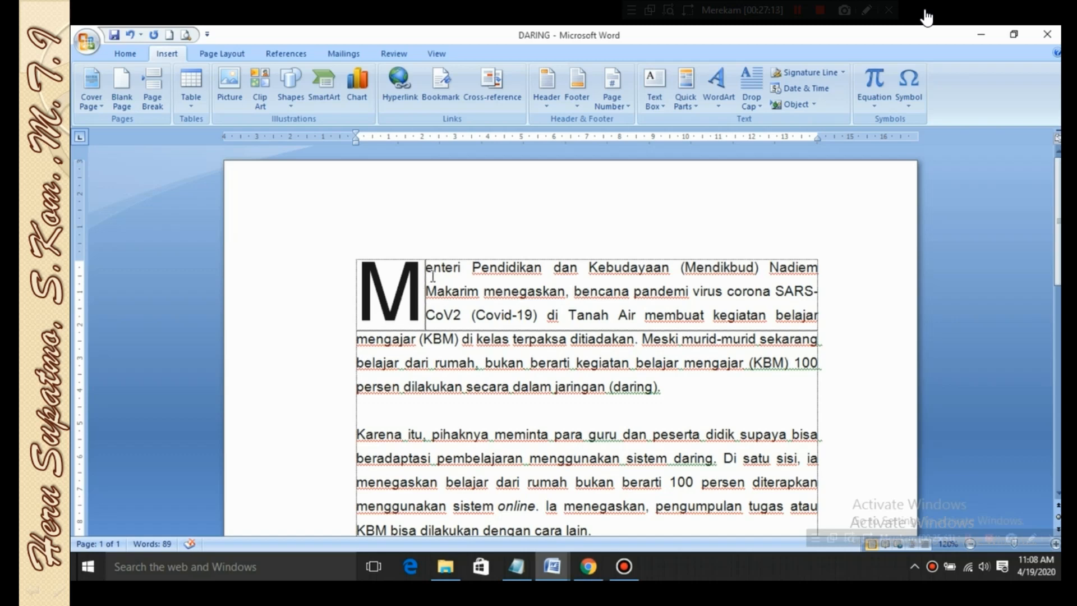
drag(428, 264, 819, 317)
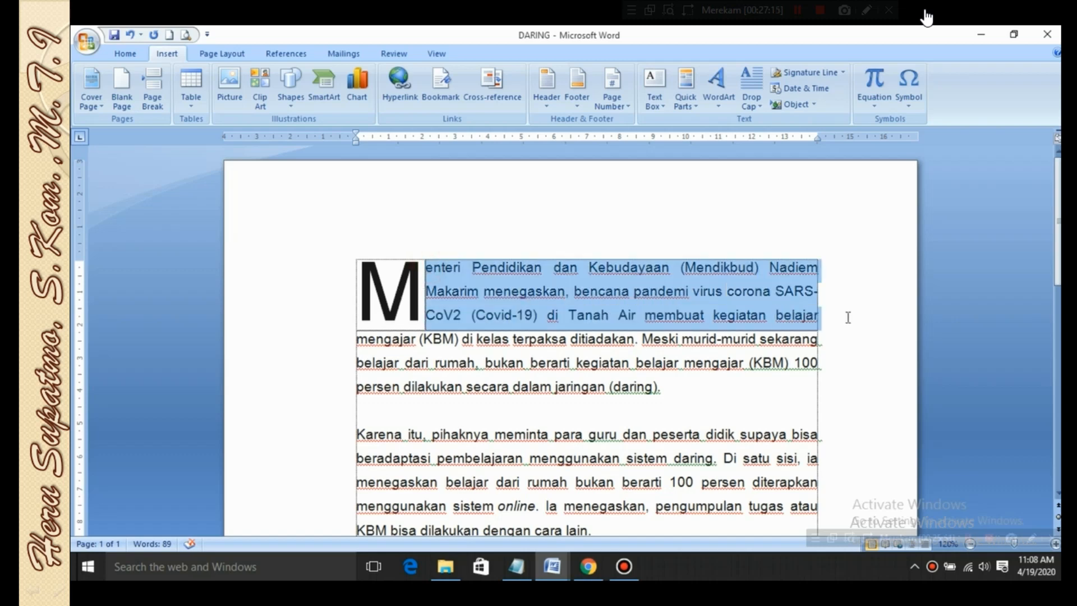
click(475, 212)
drag(427, 268, 796, 319)
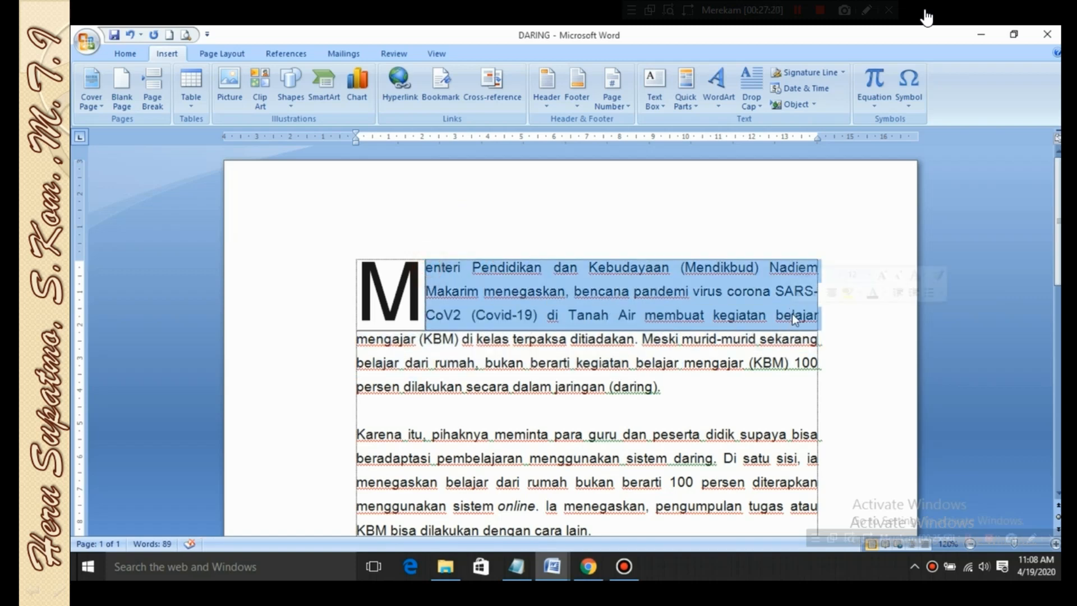
click(599, 236)
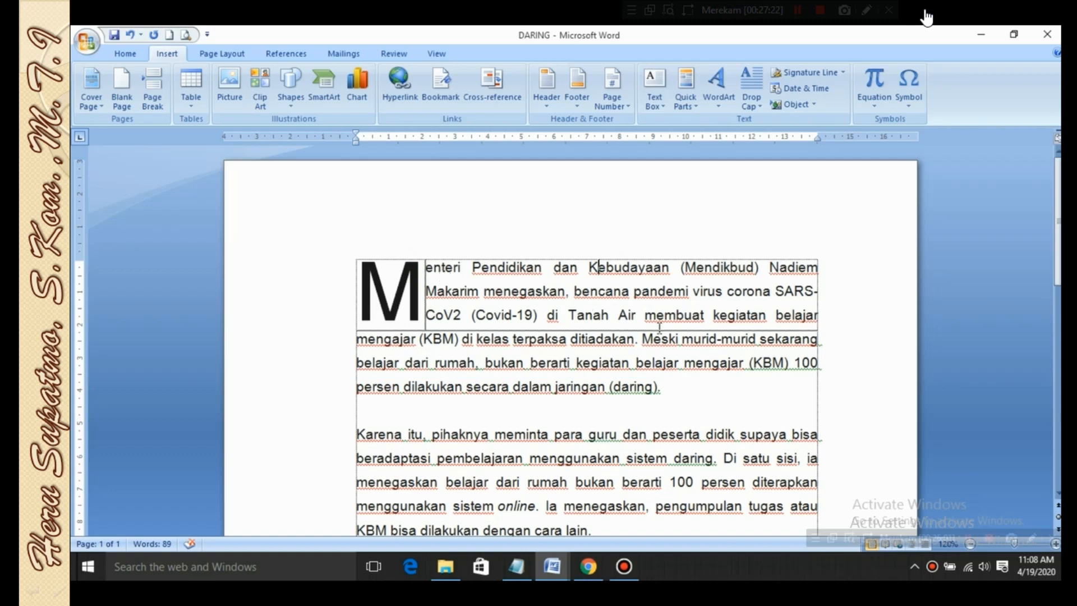
Select the first paragraph and change its drop cap position to In margin
triple_click(680, 385)
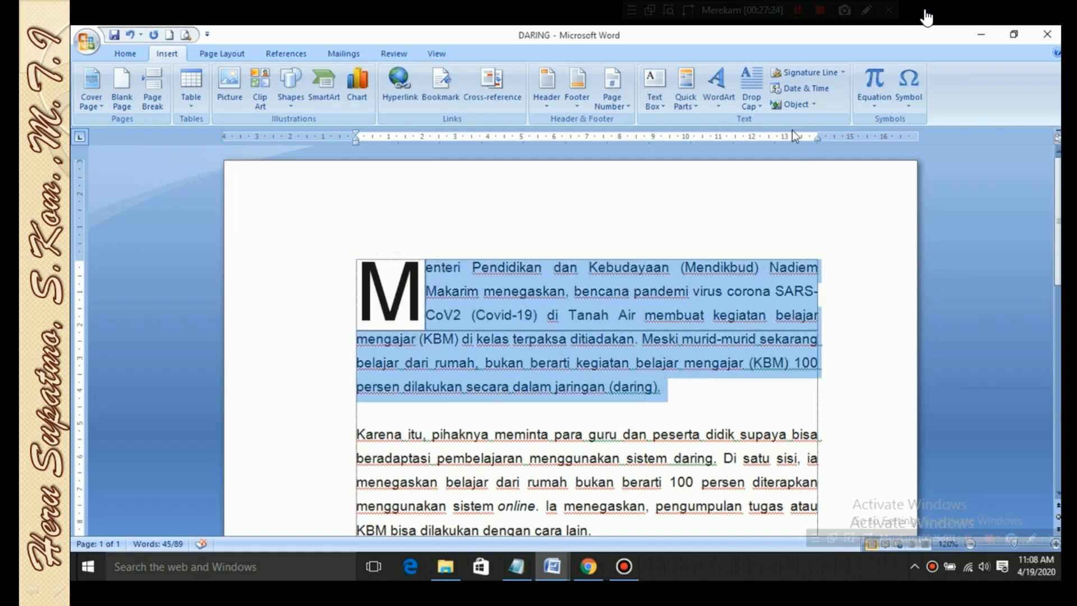
click(763, 104)
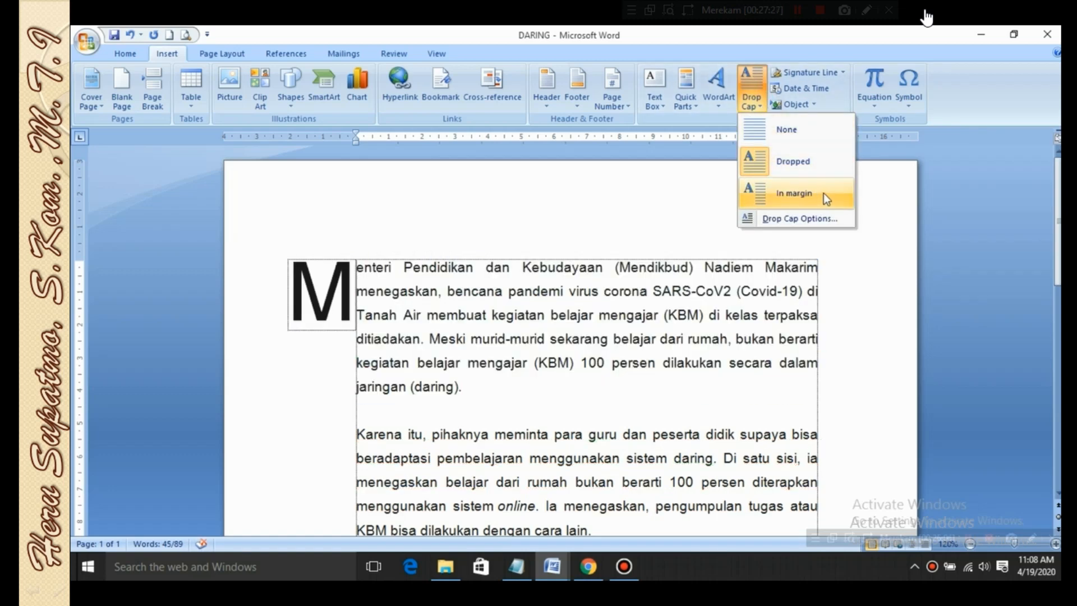
click(825, 193)
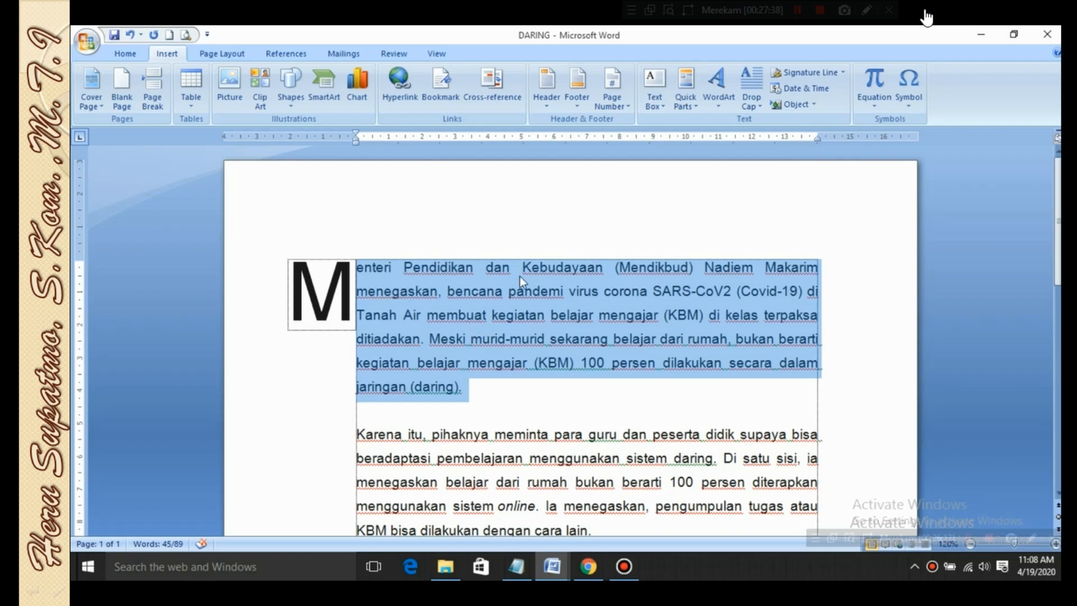
Change the first paragraph's drop cap to Dropped and compare the None, Dropped and In margin positions in its options
click(762, 107)
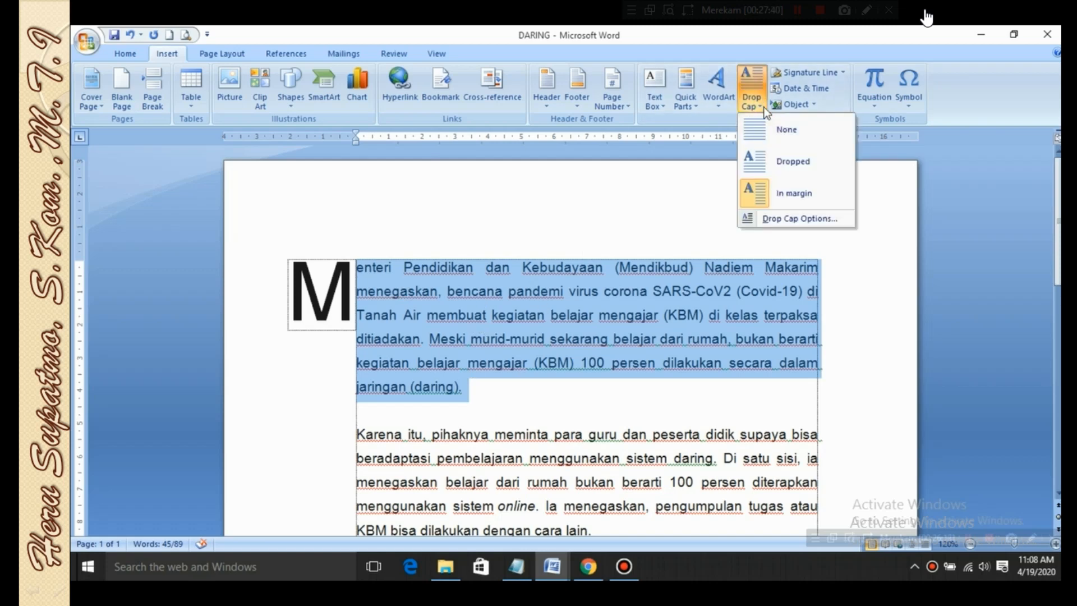
click(810, 163)
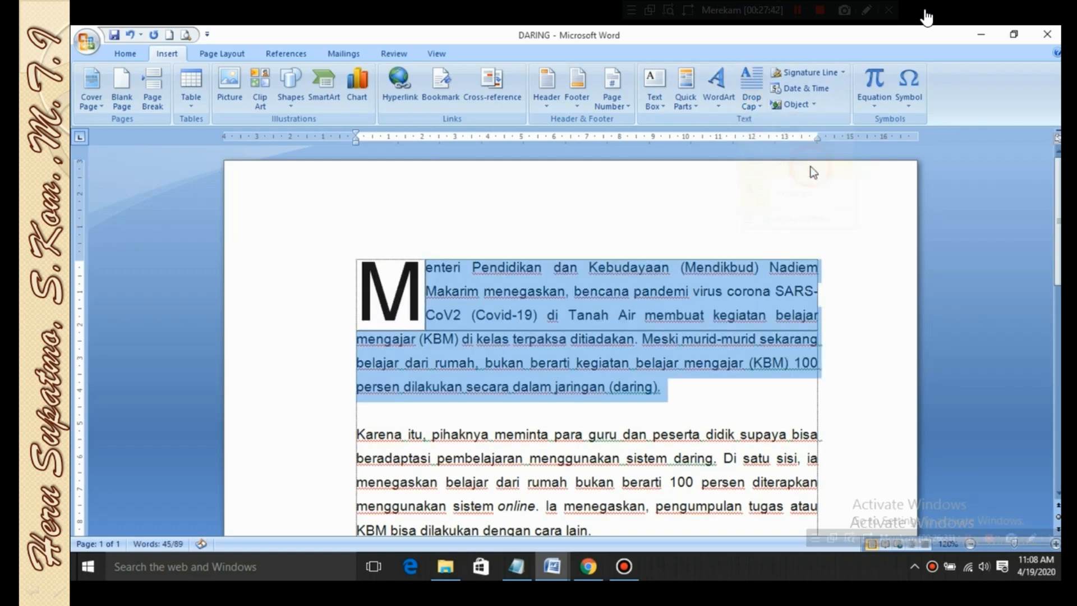
click(752, 102)
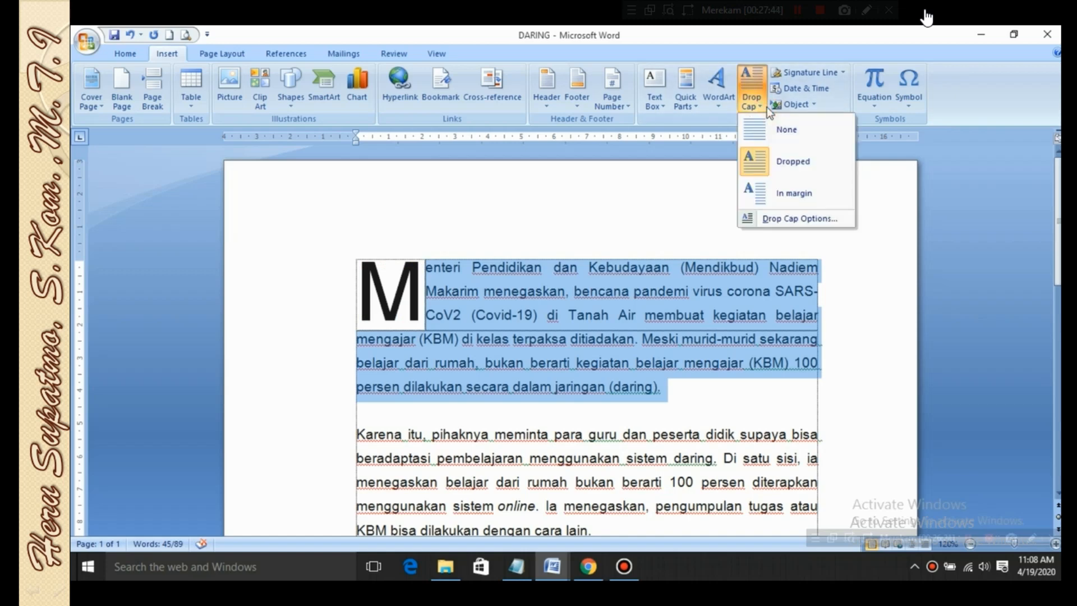
click(828, 217)
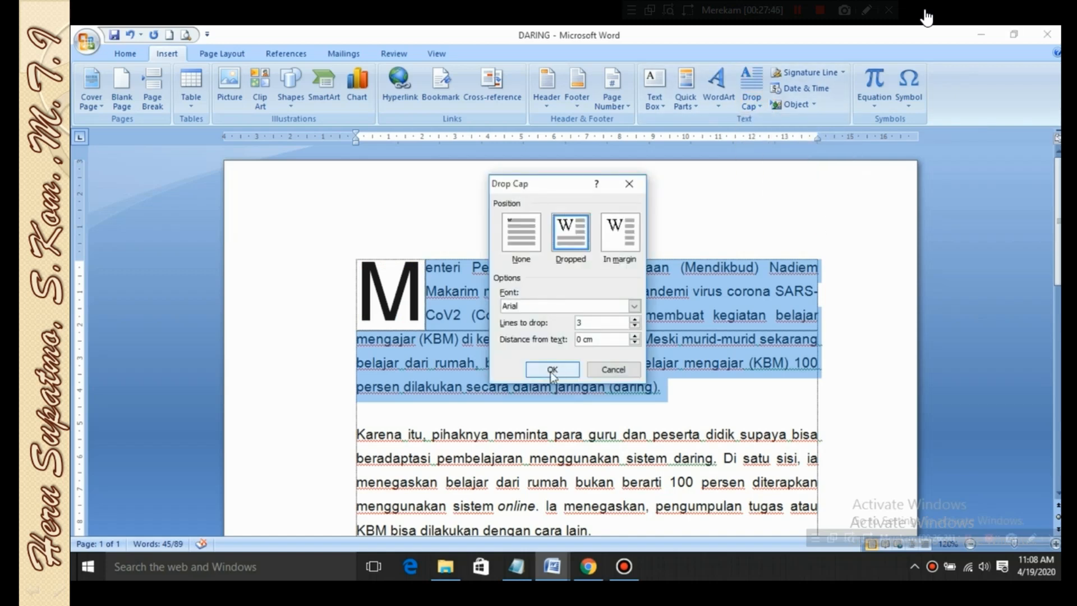
drag(573, 186, 790, 189)
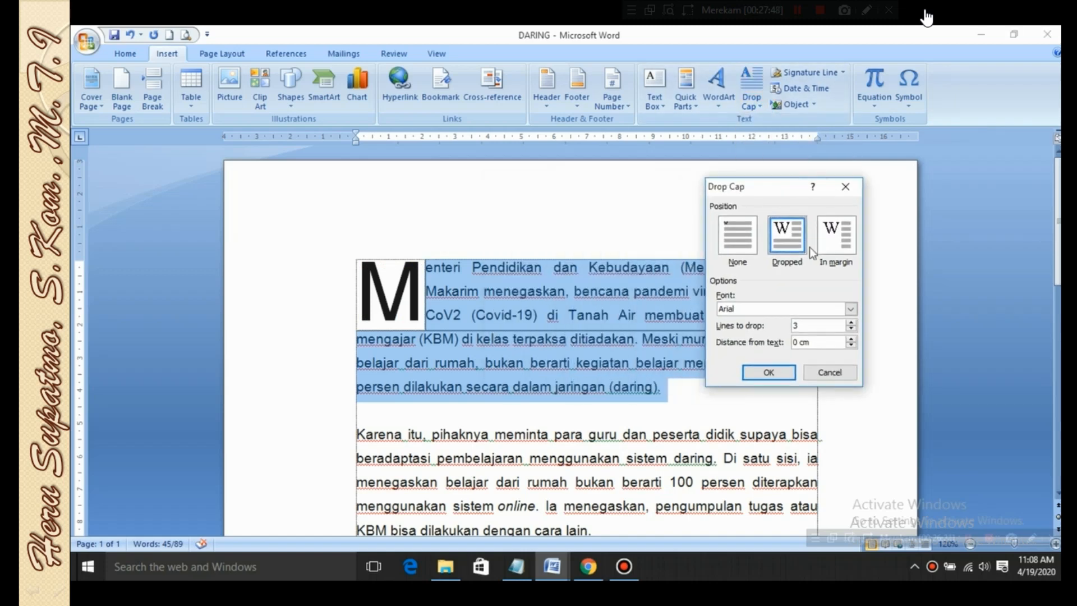
click(738, 236)
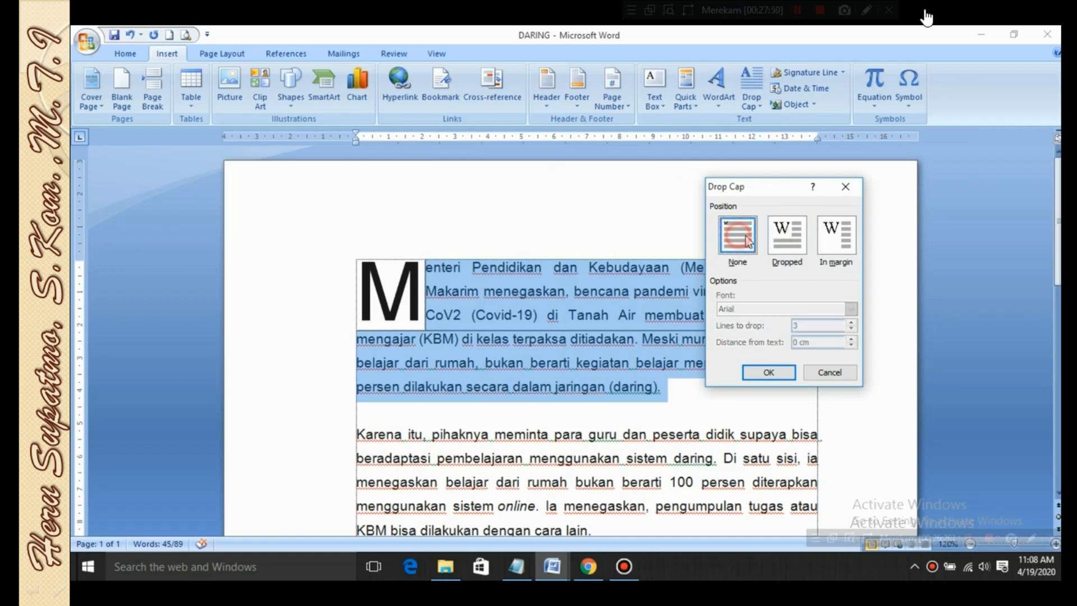
click(782, 234)
click(845, 239)
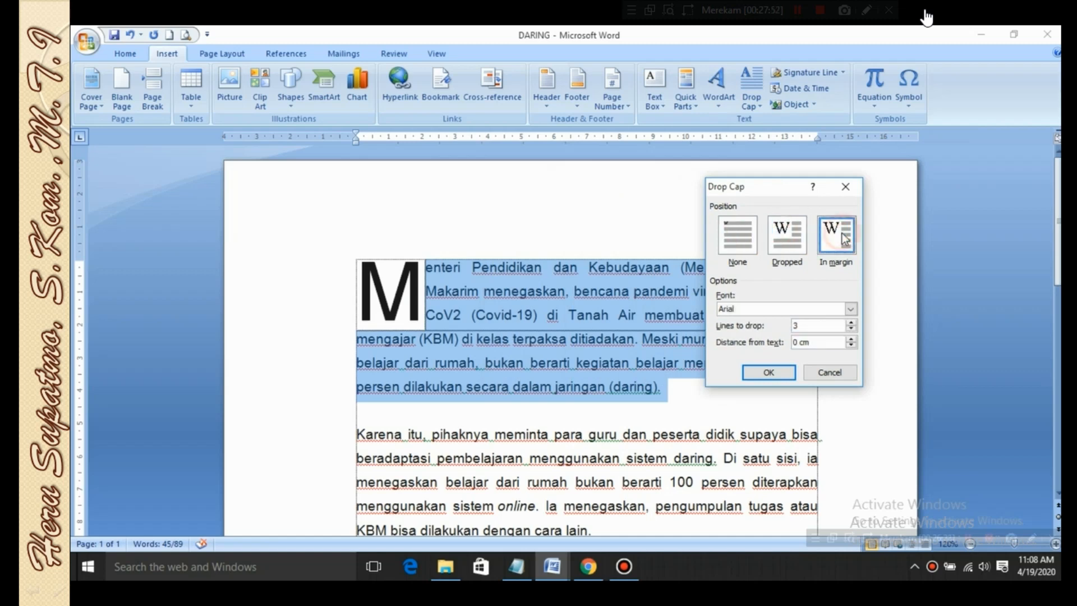
click(787, 239)
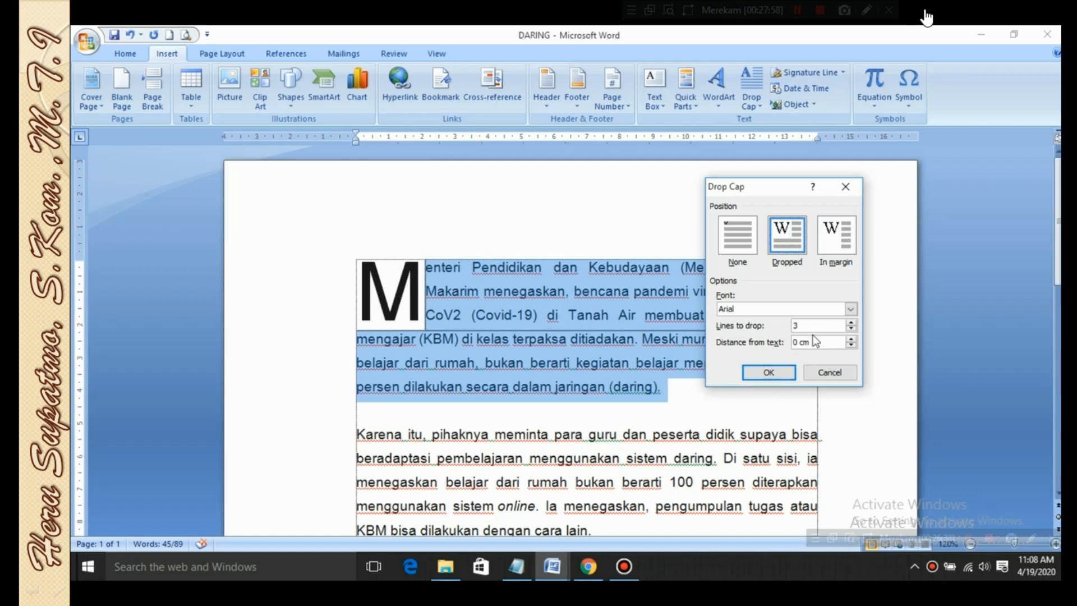
Set the drop cap's lines to drop to 4 and apply it
drag(809, 325, 792, 328)
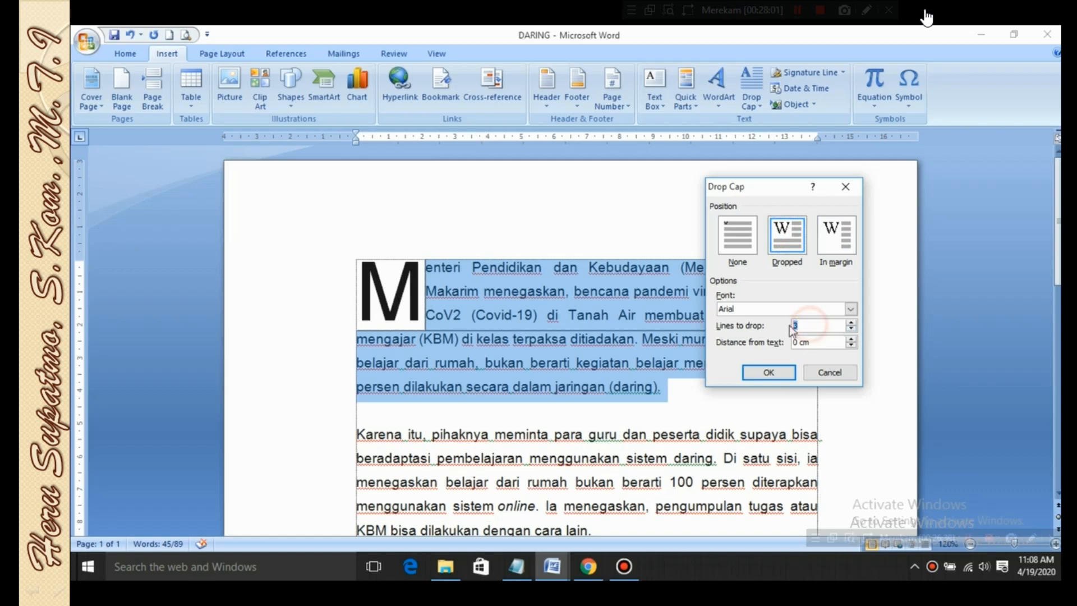
text(4)
click(766, 372)
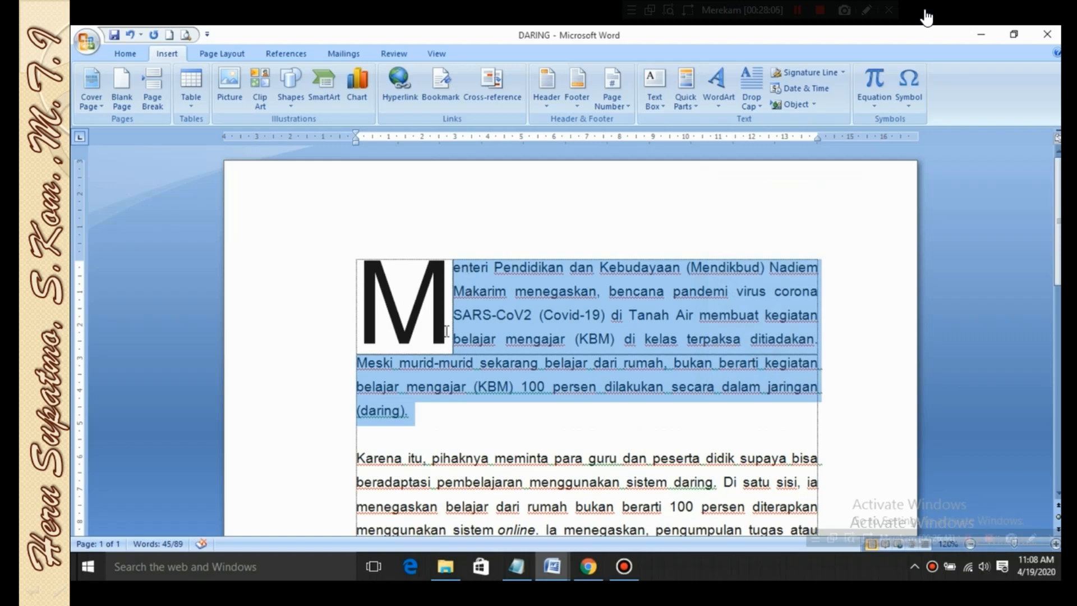
Reduce the drop cap's lines to drop to 2 and apply the change
click(751, 98)
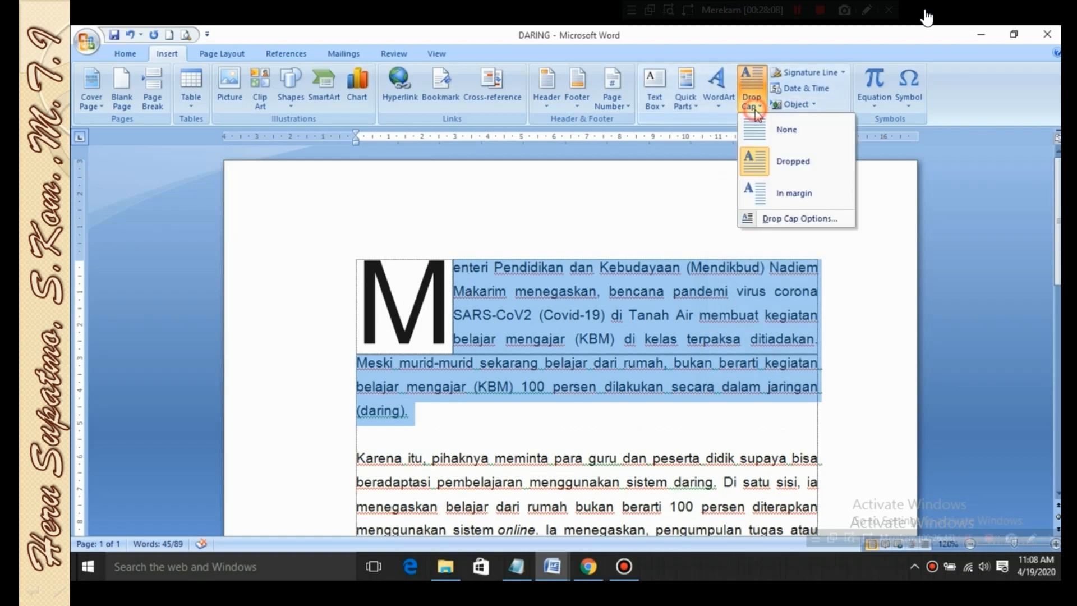
click(797, 218)
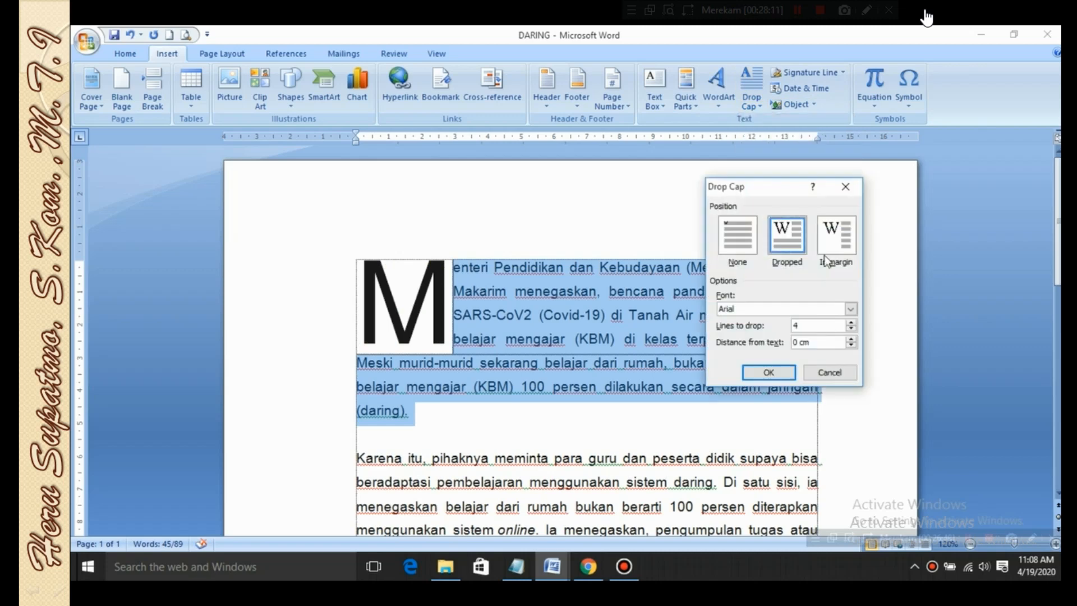
double_click(852, 328)
click(767, 371)
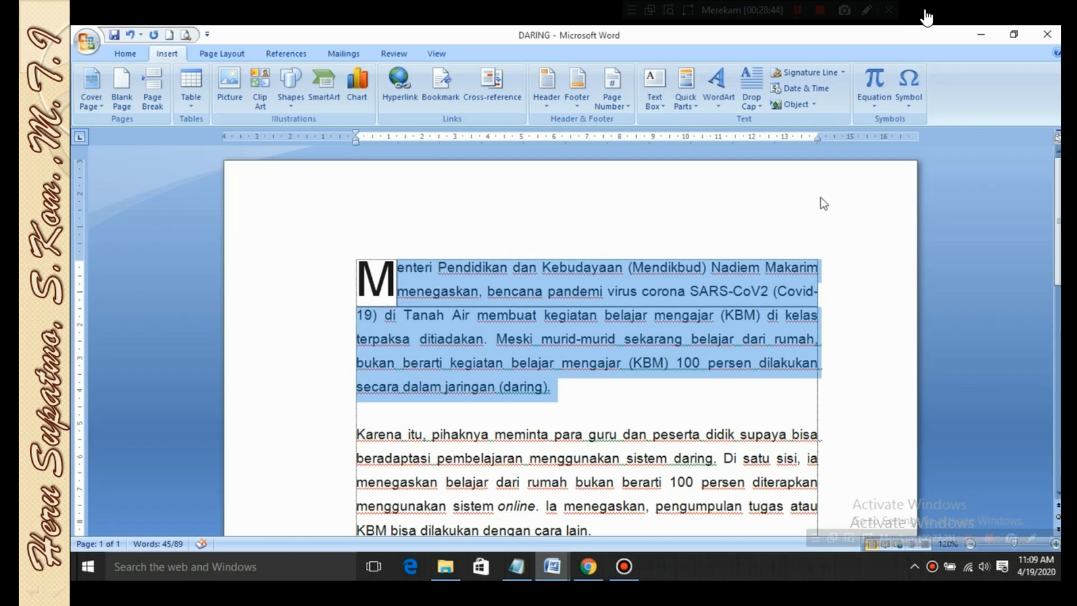
click(761, 108)
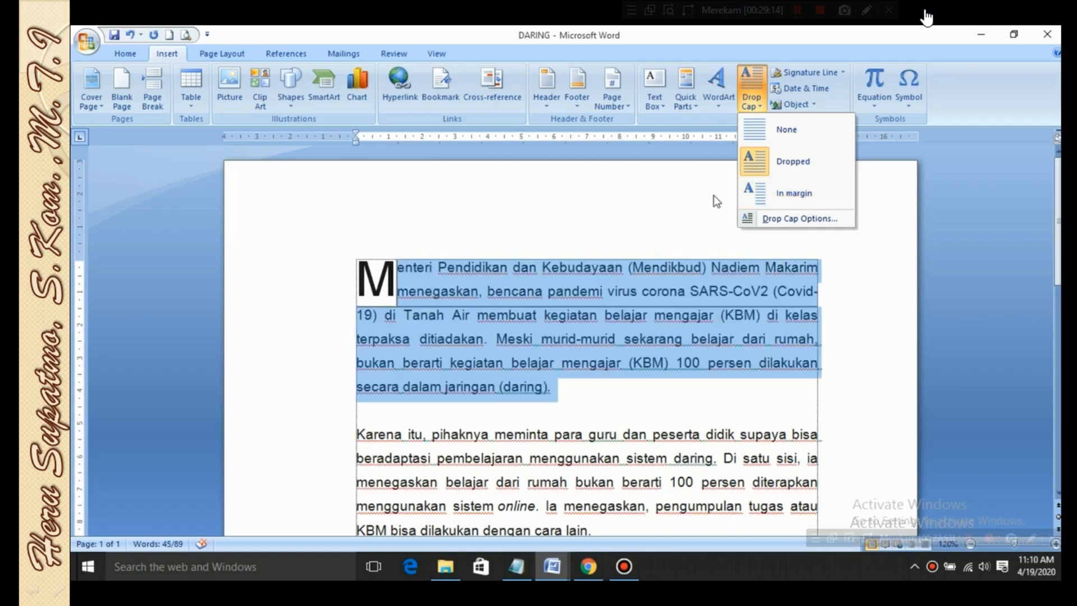
click(704, 177)
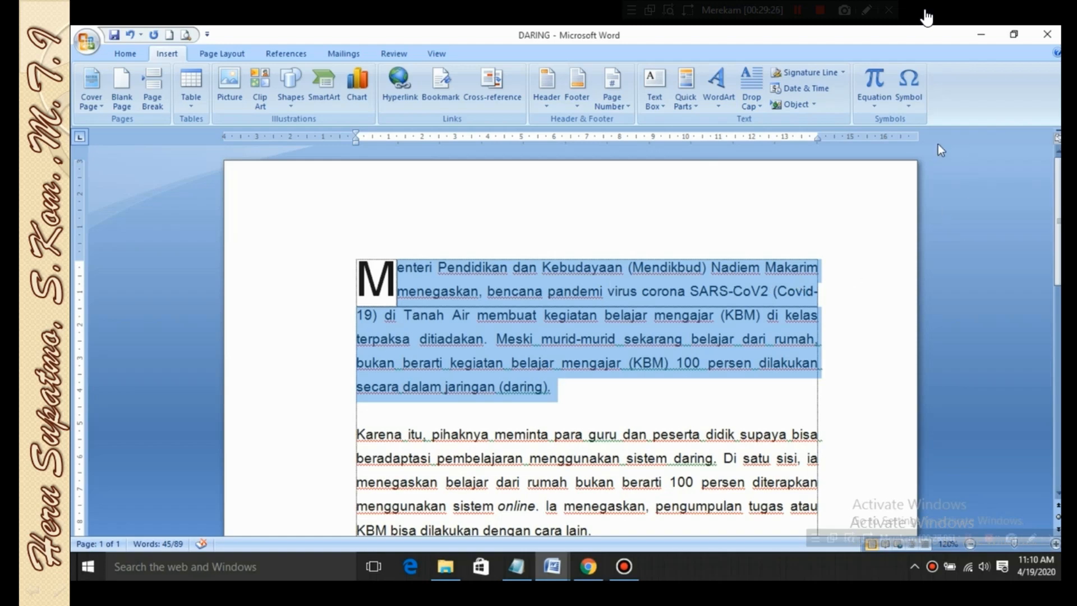
click(780, 232)
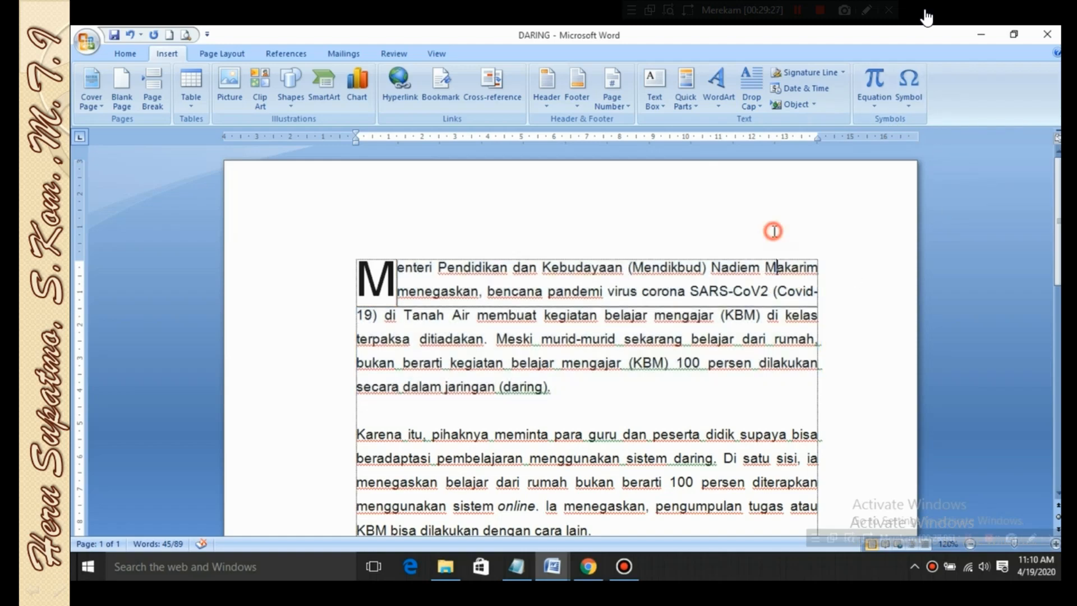
Create a new blank document and open the setup for a Microsoft Office signature line
click(171, 35)
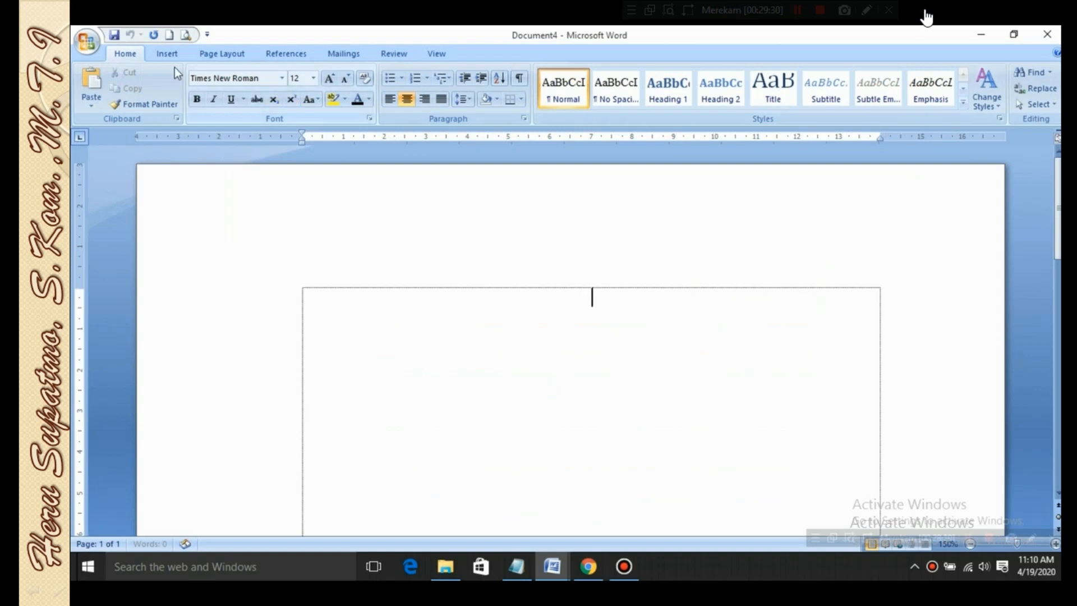
click(167, 54)
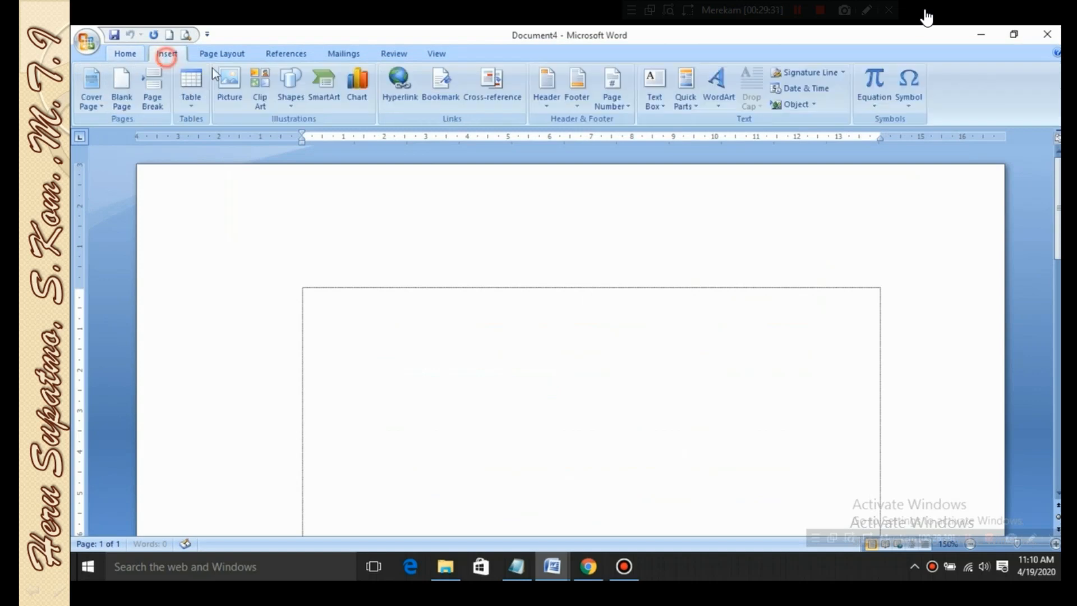
click(844, 73)
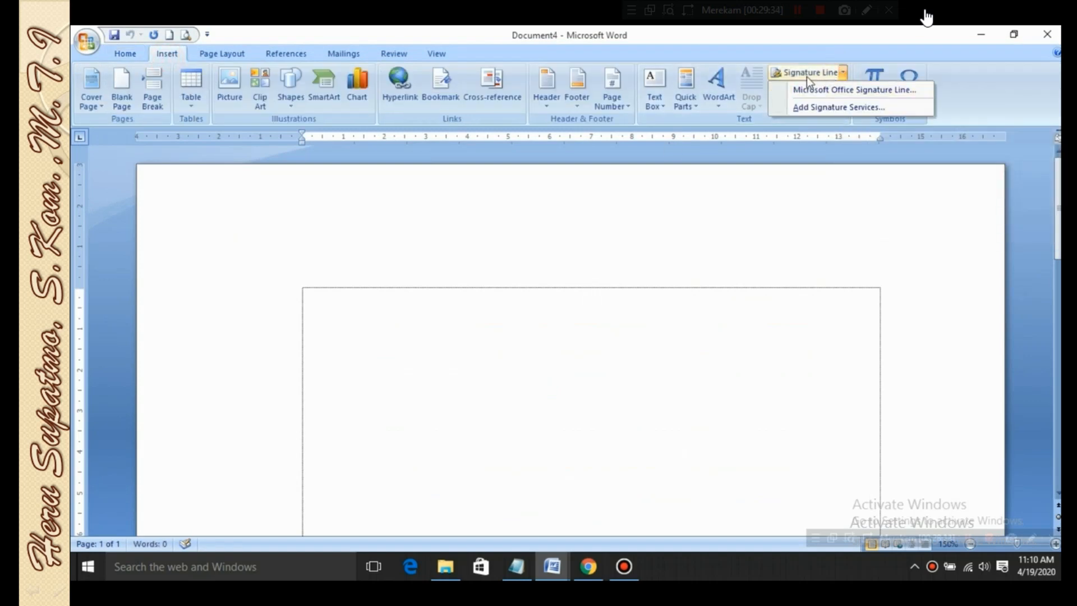
click(814, 89)
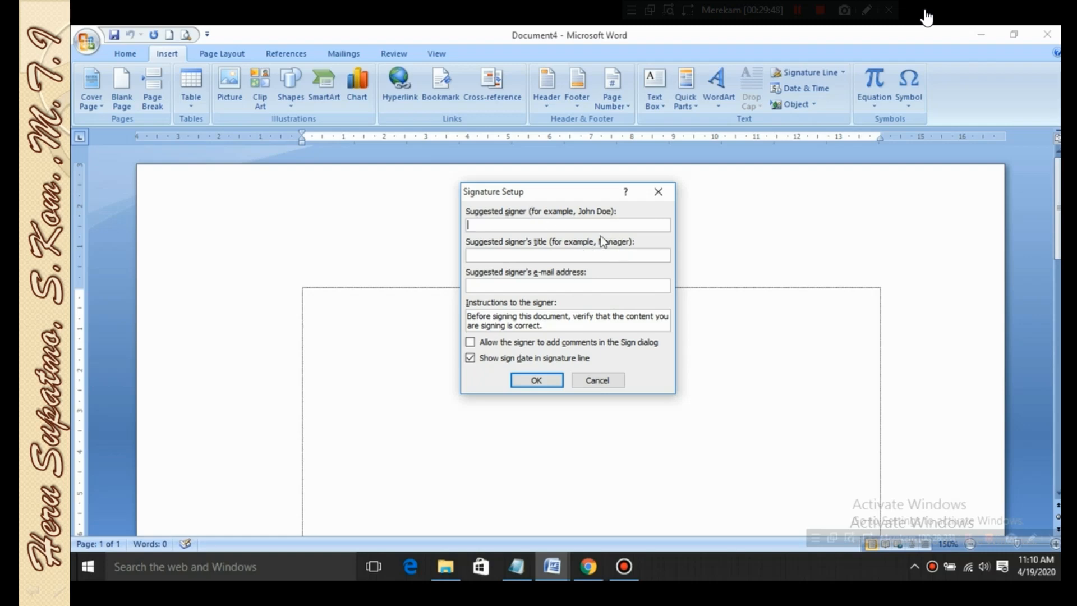
Insert the signature line with the suggested signer's full name, the title GURU TIK and KELAS X in the e-mail address field
click(566, 256)
text(GURU TI)
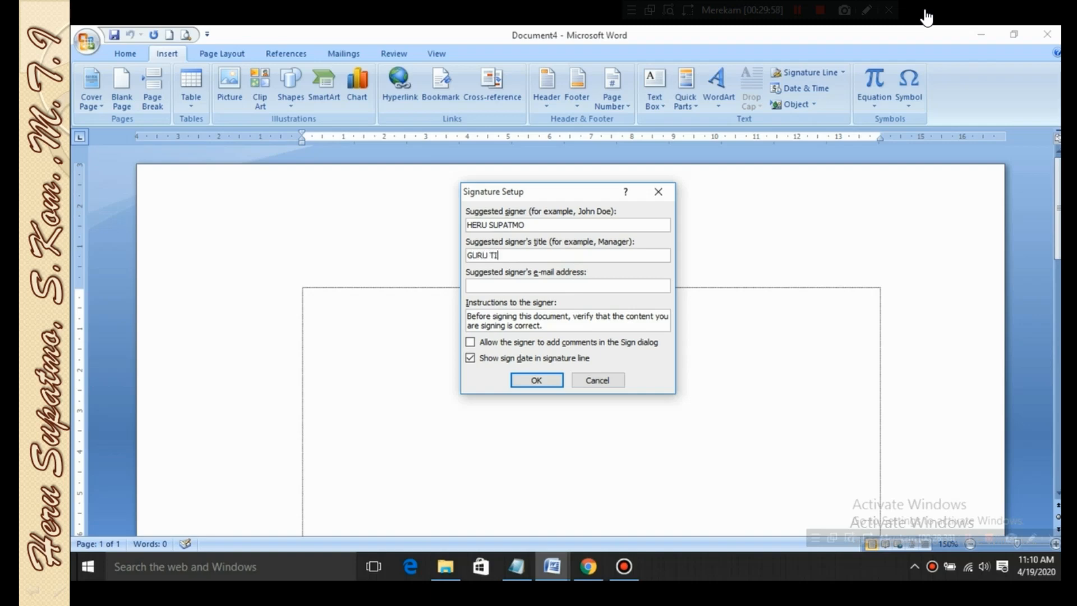
text(K)
click(513, 287)
text(KELAS X)
click(538, 381)
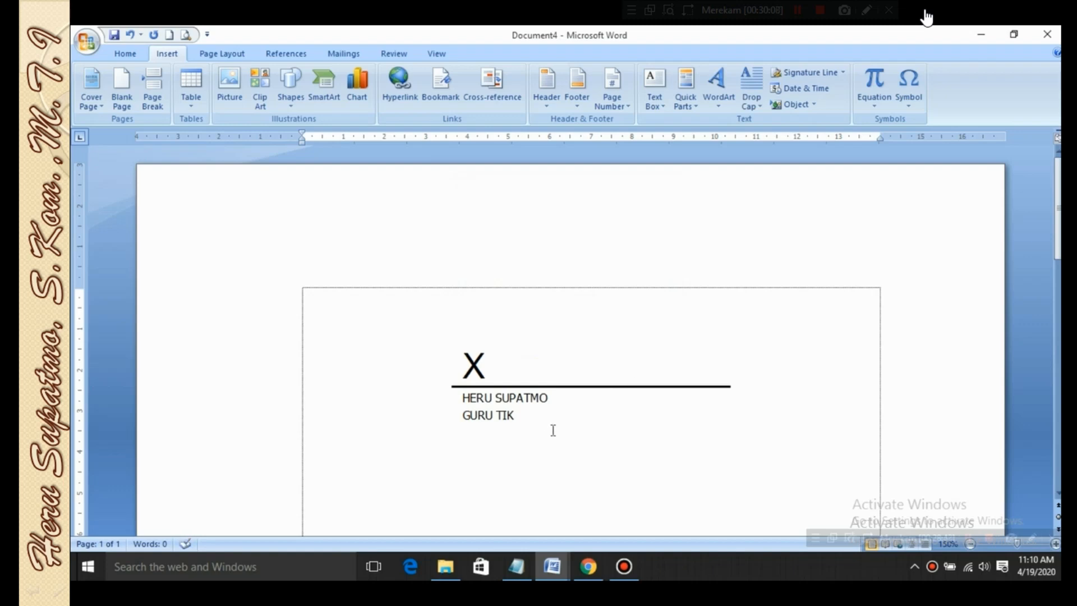
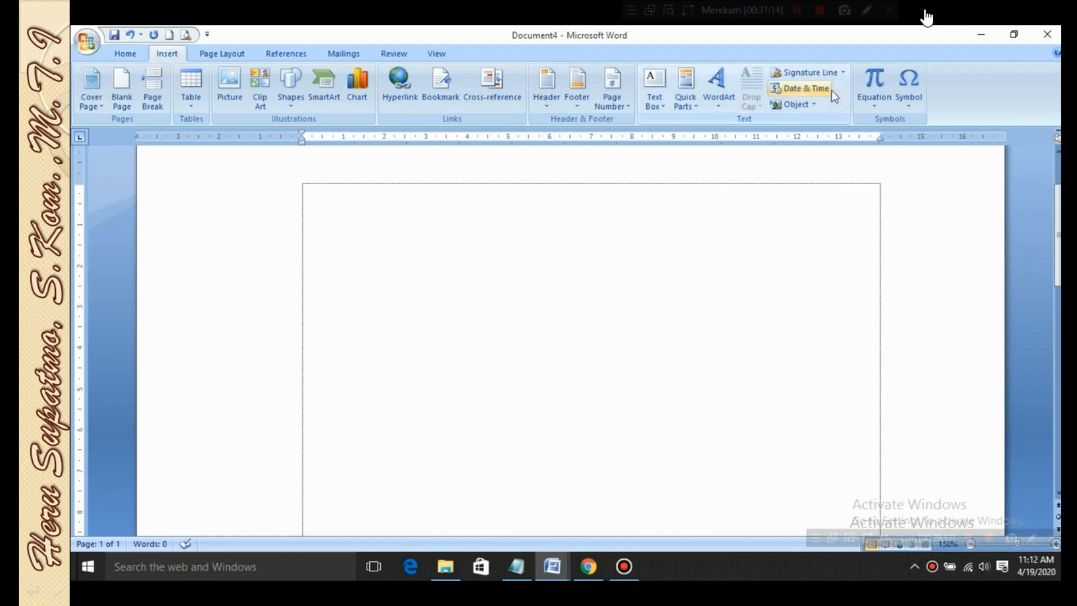
Insert the current date and time in the format that includes seconds and AM/PM
click(799, 88)
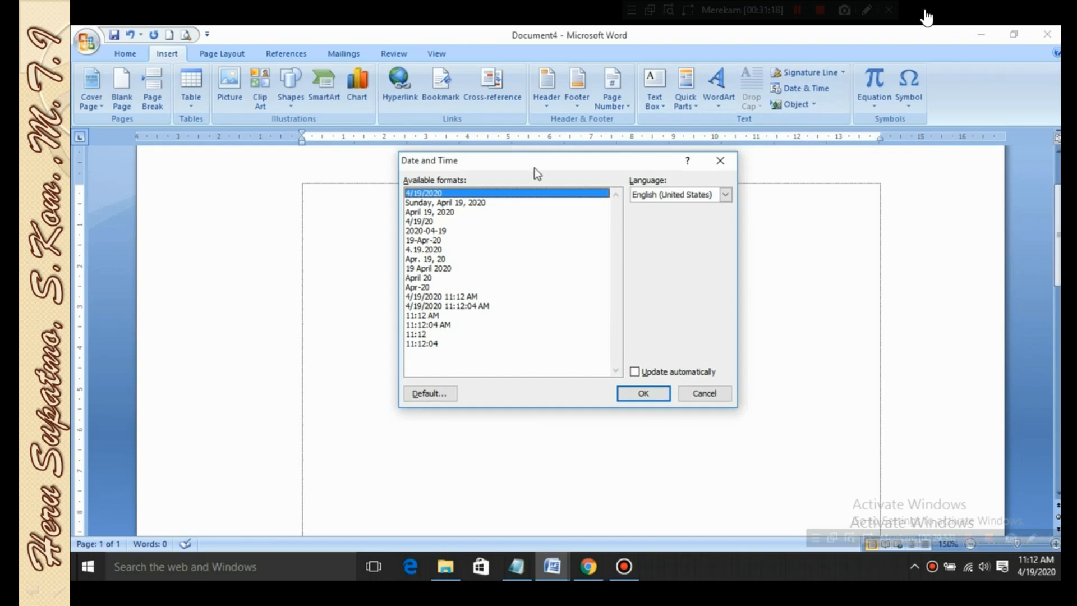
drag(539, 166, 594, 244)
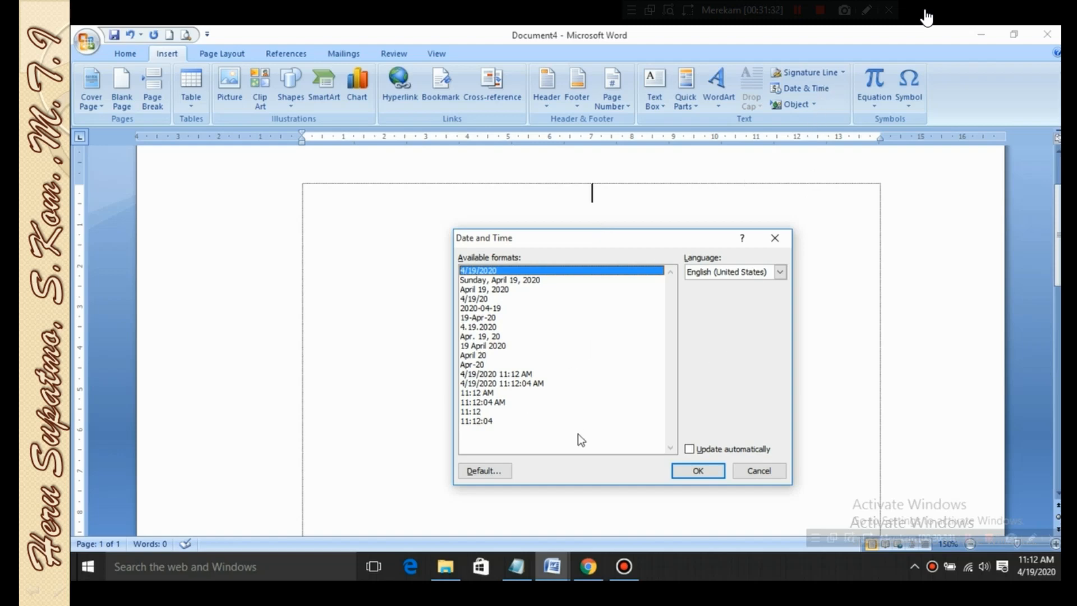
click(508, 280)
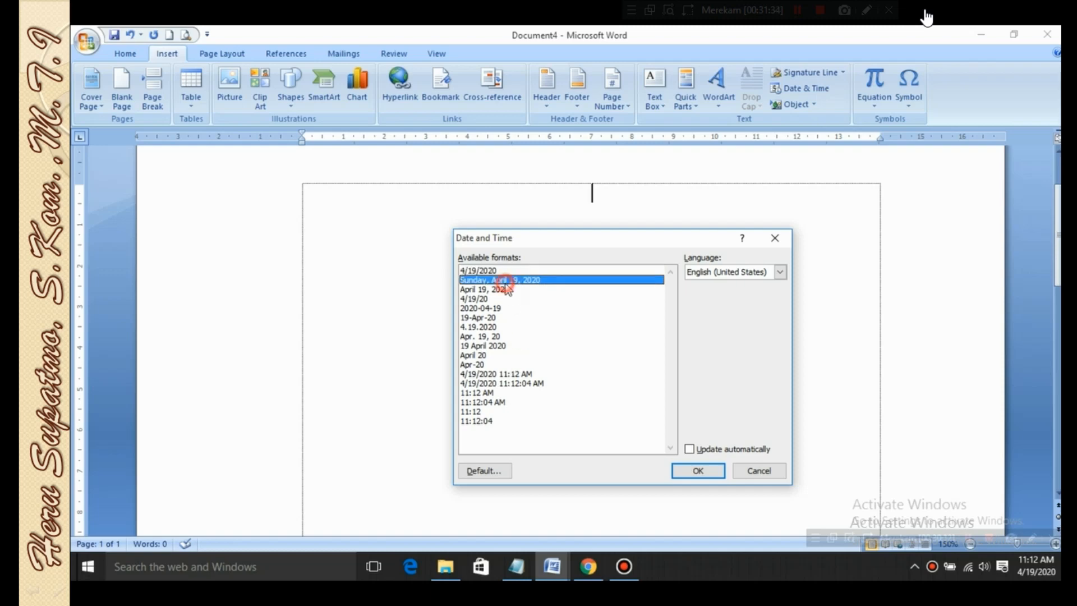
click(497, 383)
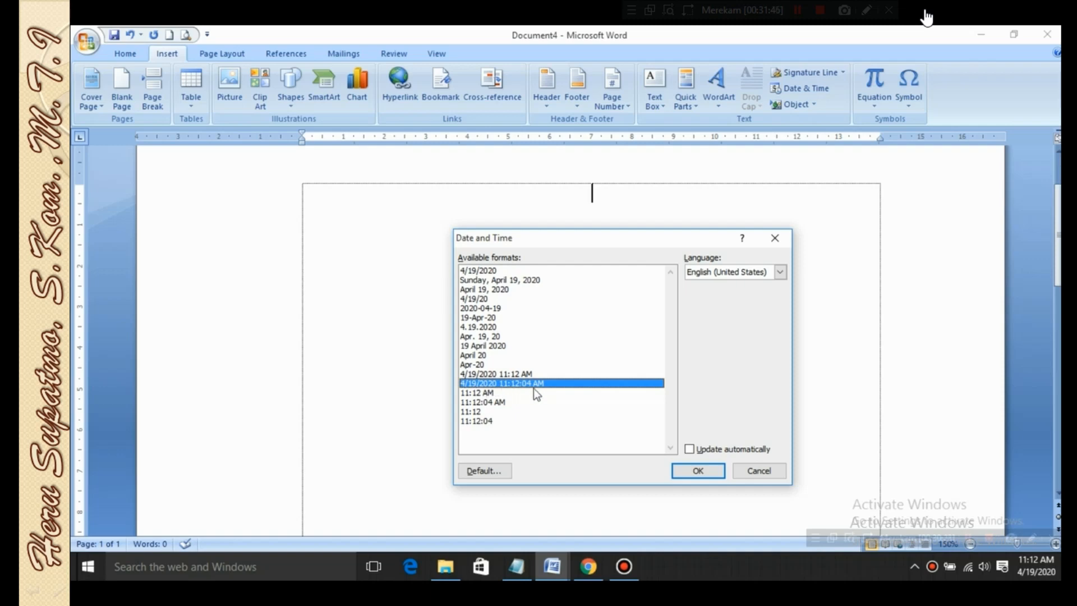
click(698, 470)
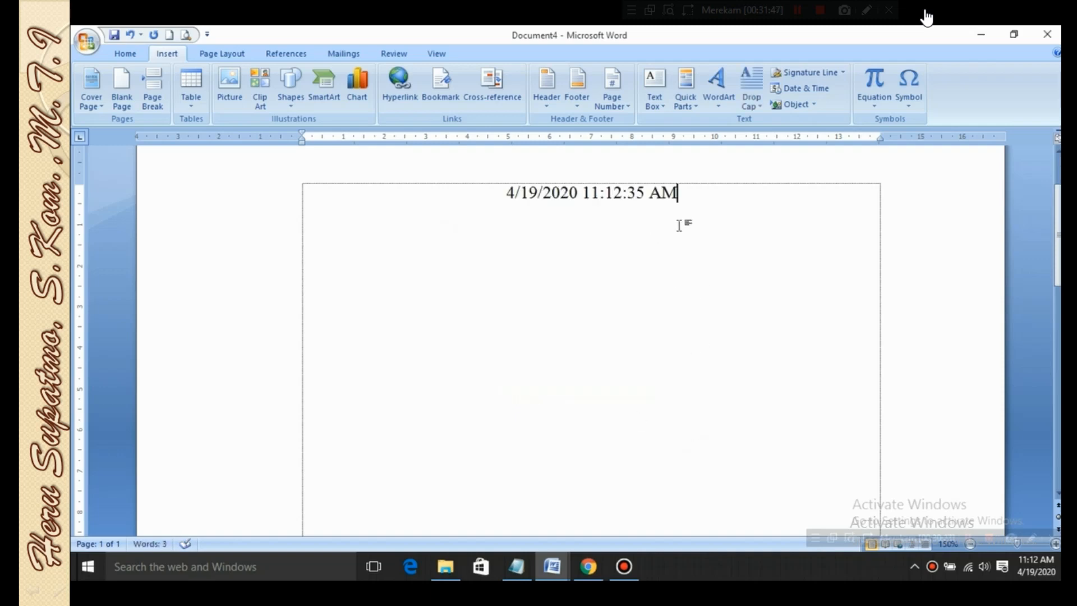
Delete the inserted date and time from the blank document
drag(701, 192, 500, 204)
click(630, 286)
click(682, 193)
click(652, 193)
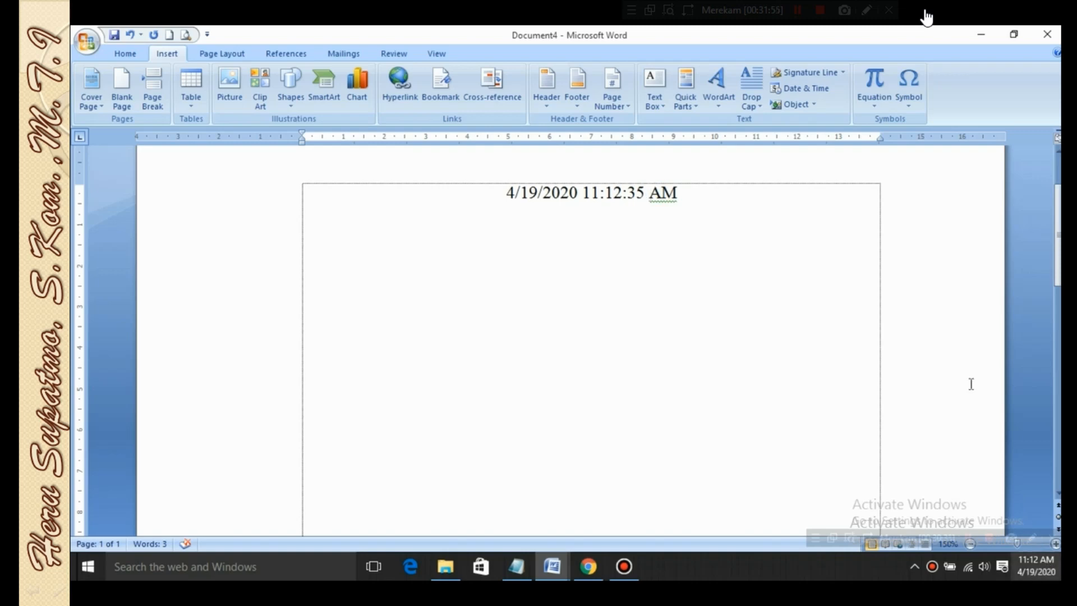
click(628, 193)
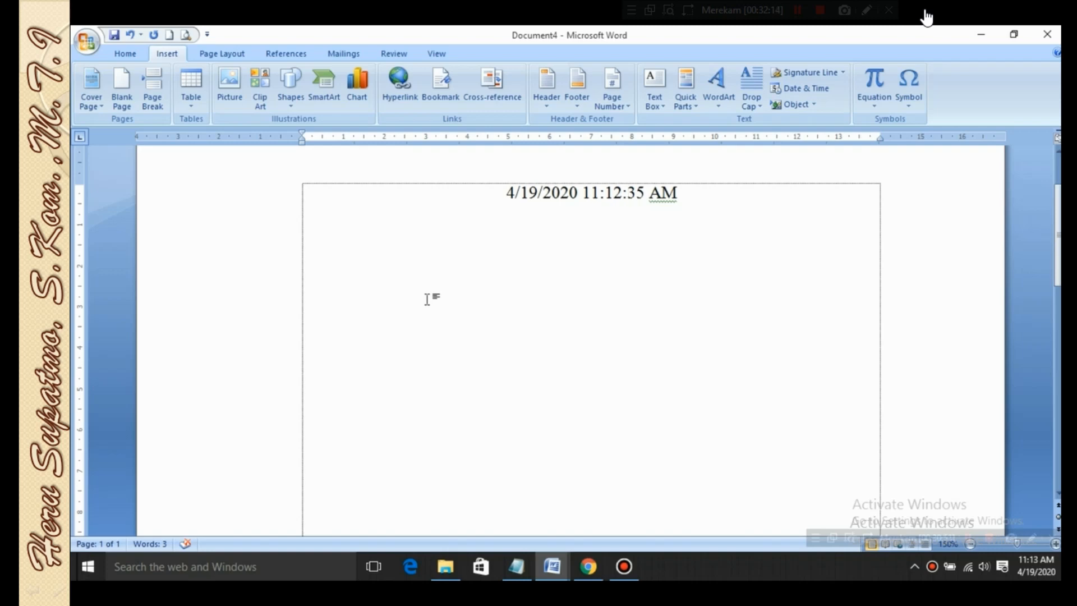
drag(723, 212, 430, 198)
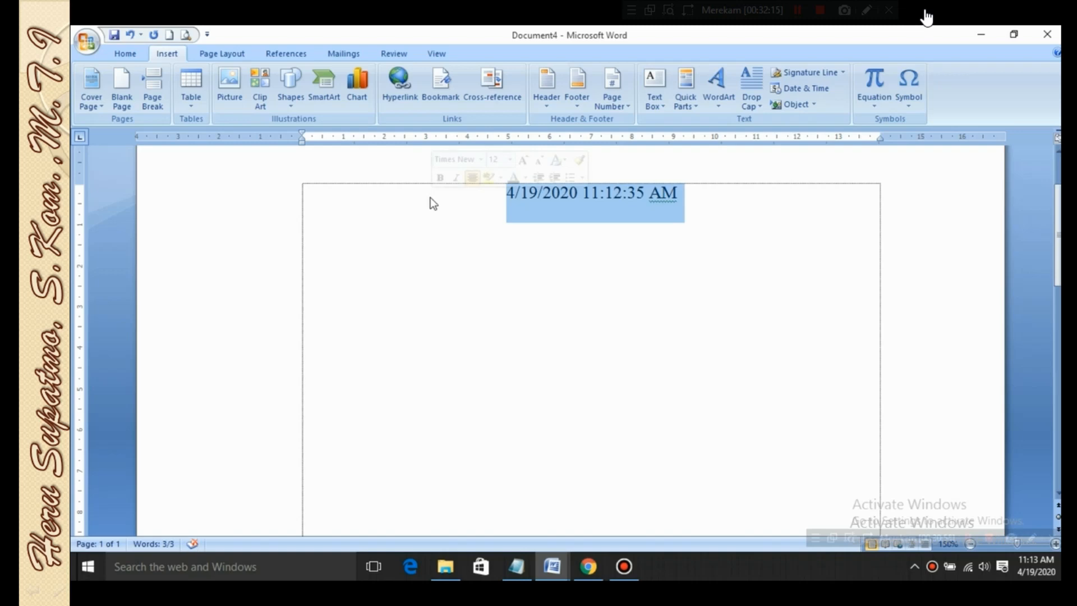
key(Delete)
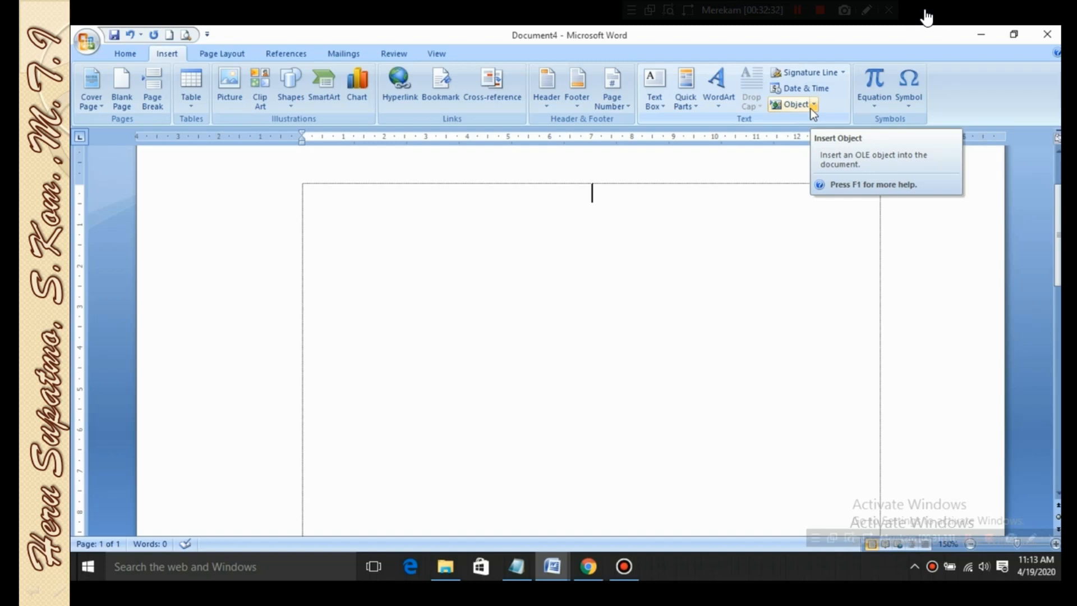
Switch to the DARING document and replace the first paragraph's drop cap with an ordinary letter M
click(550, 571)
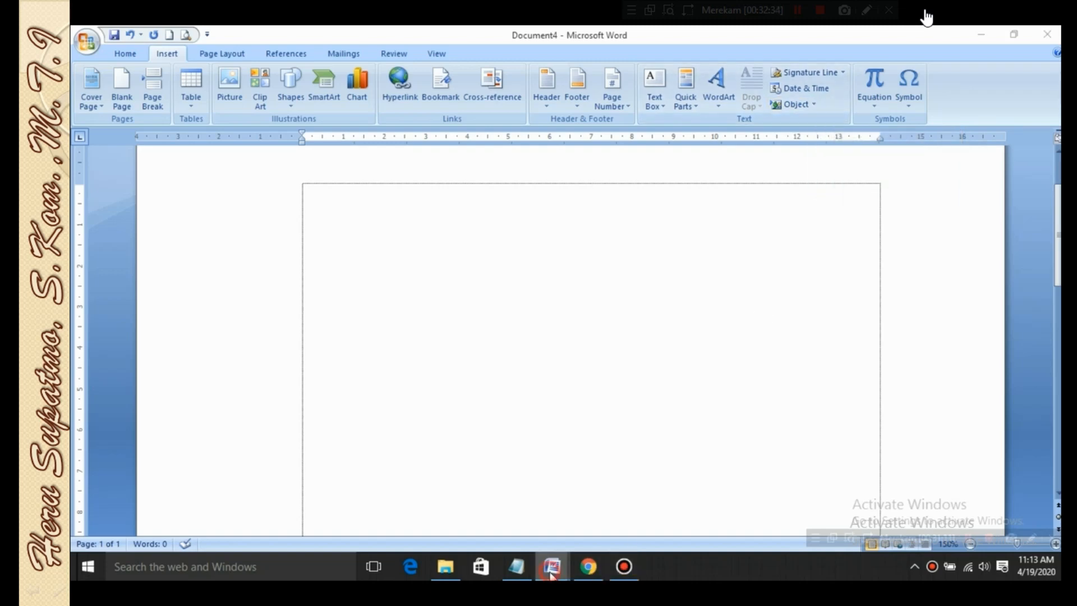
click(328, 514)
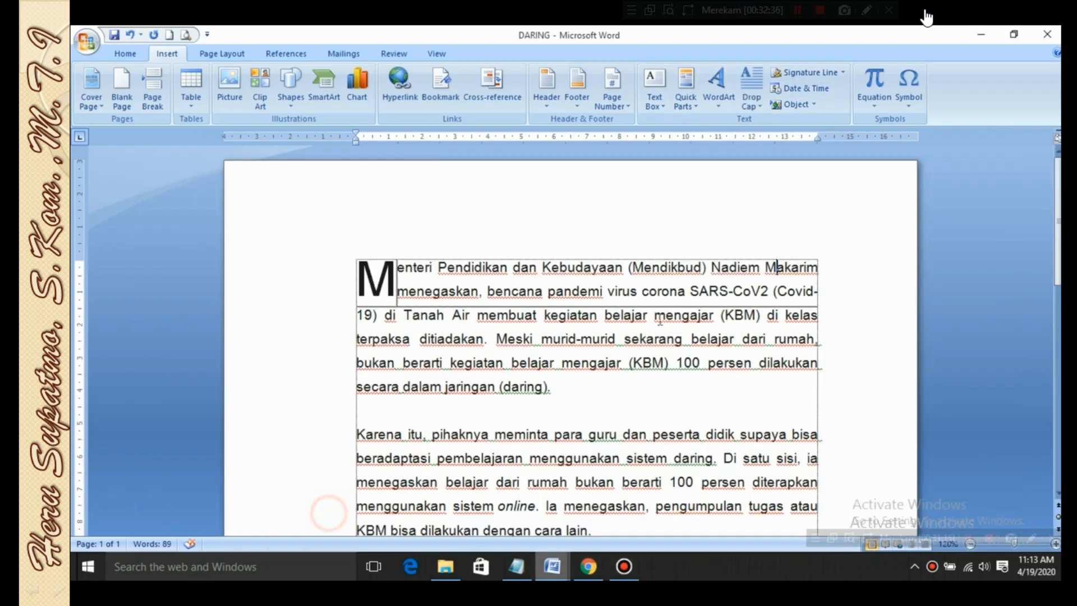
click(610, 371)
click(378, 276)
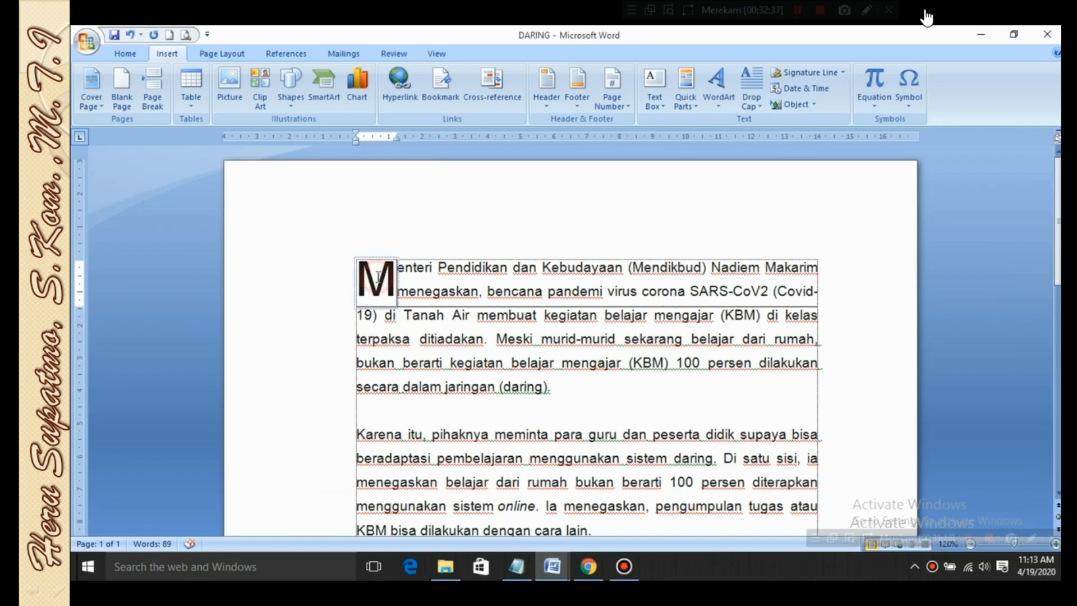
click(384, 256)
key(Delete)
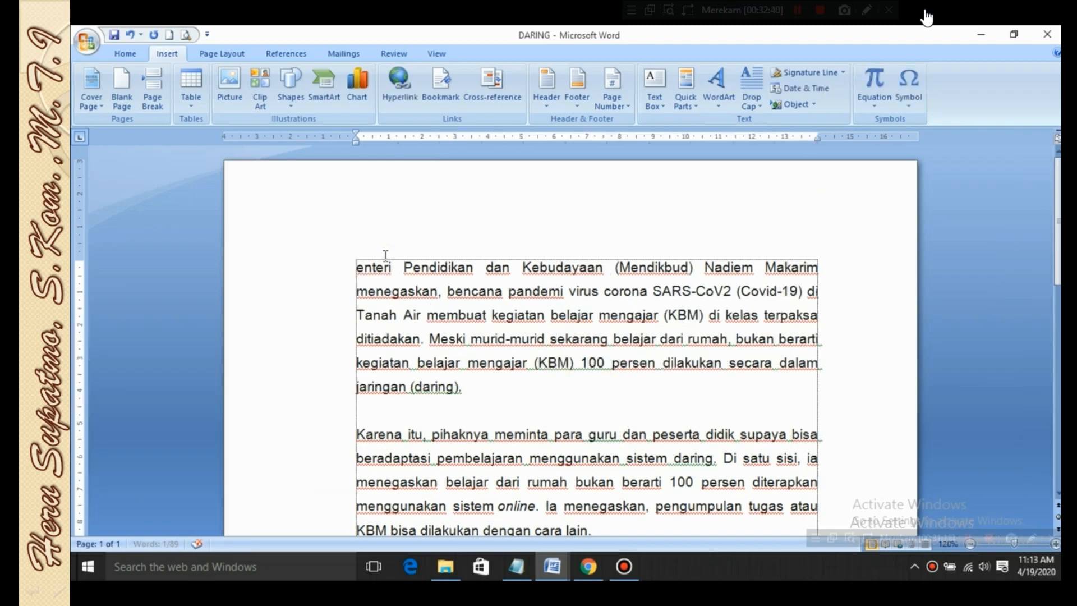
click(363, 262)
text(M)
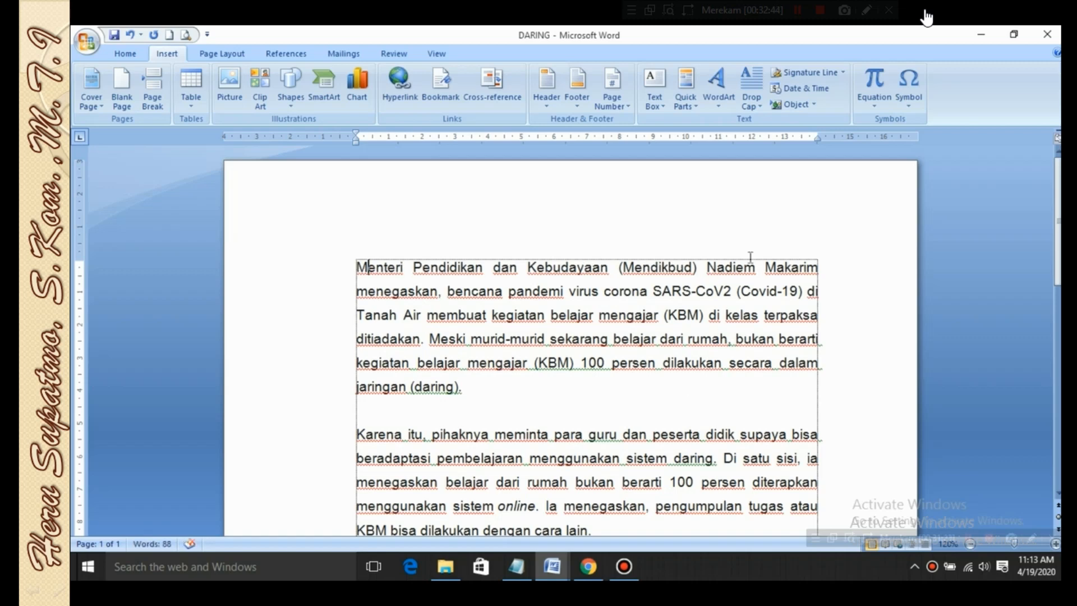
Insert a Microsoft Equation 3.0 object after the first paragraph's initial M, and accept the MathType tip with Don't show me this again enabled
click(815, 105)
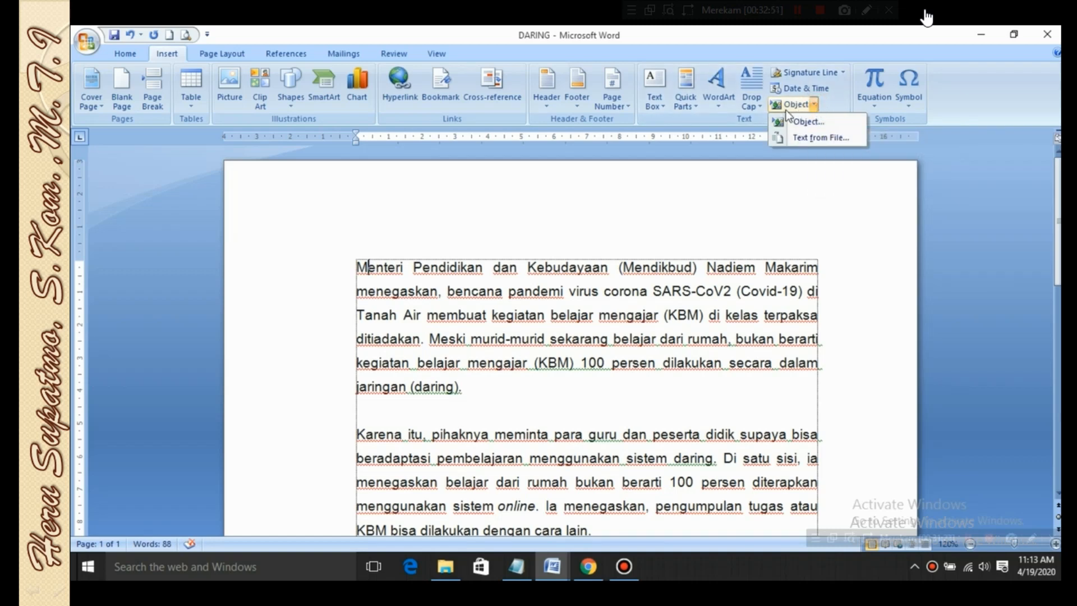
click(804, 121)
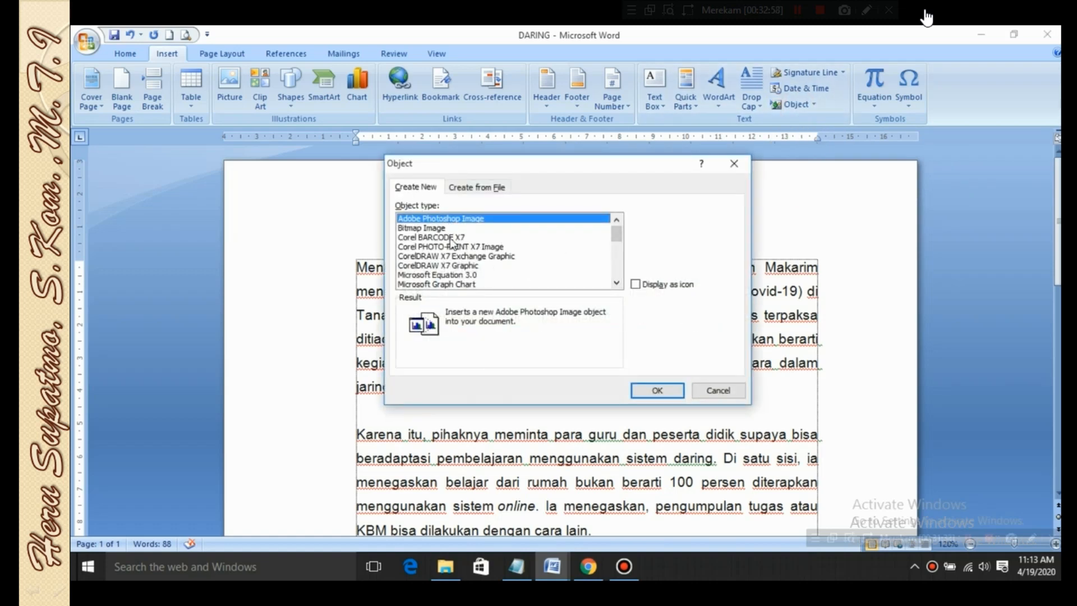
click(433, 228)
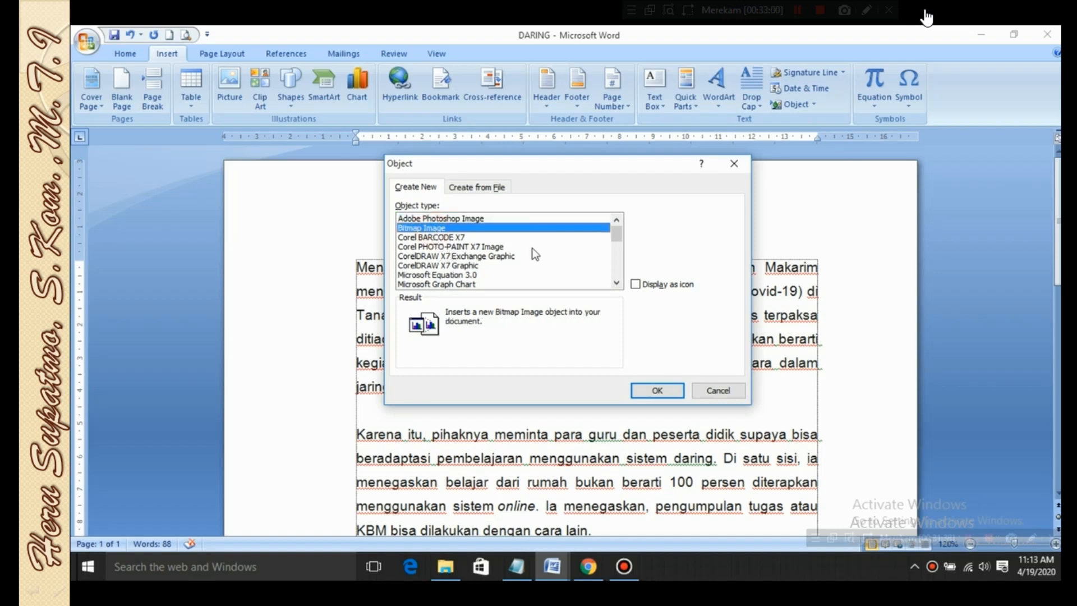
click(442, 247)
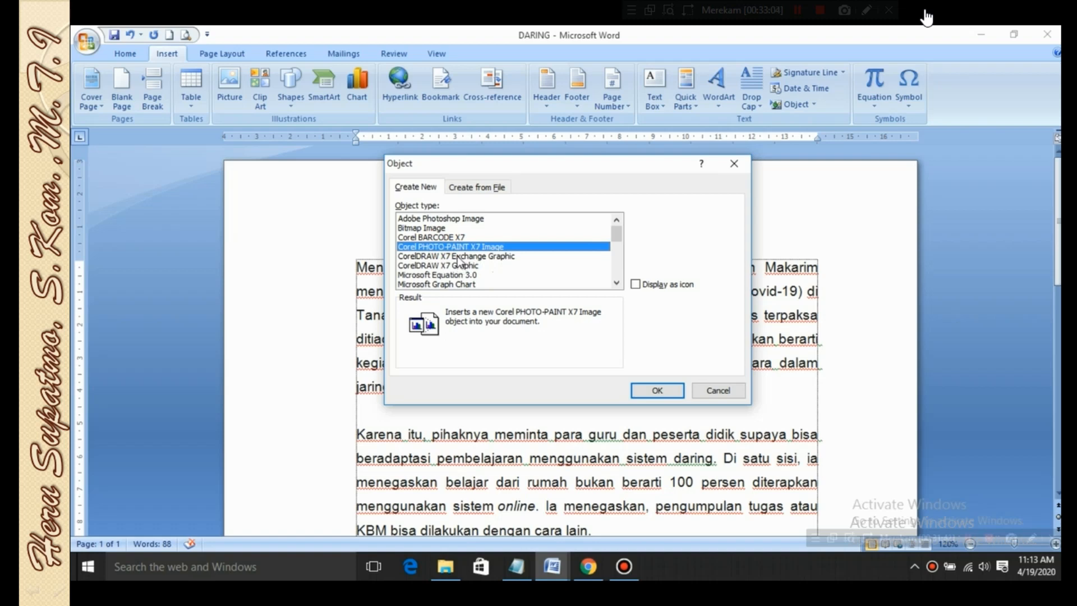
click(457, 257)
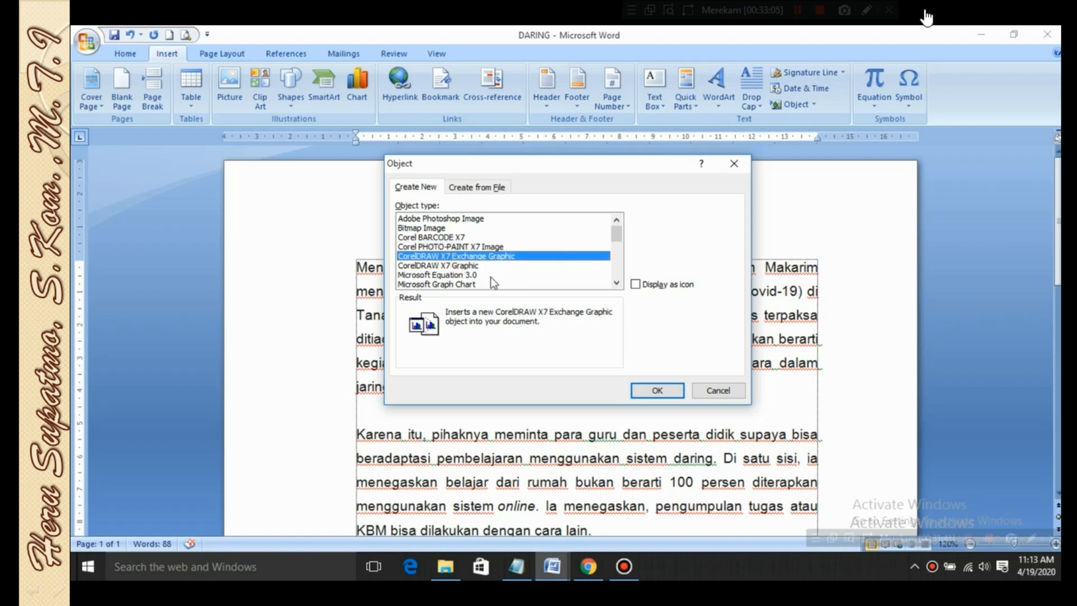
click(465, 276)
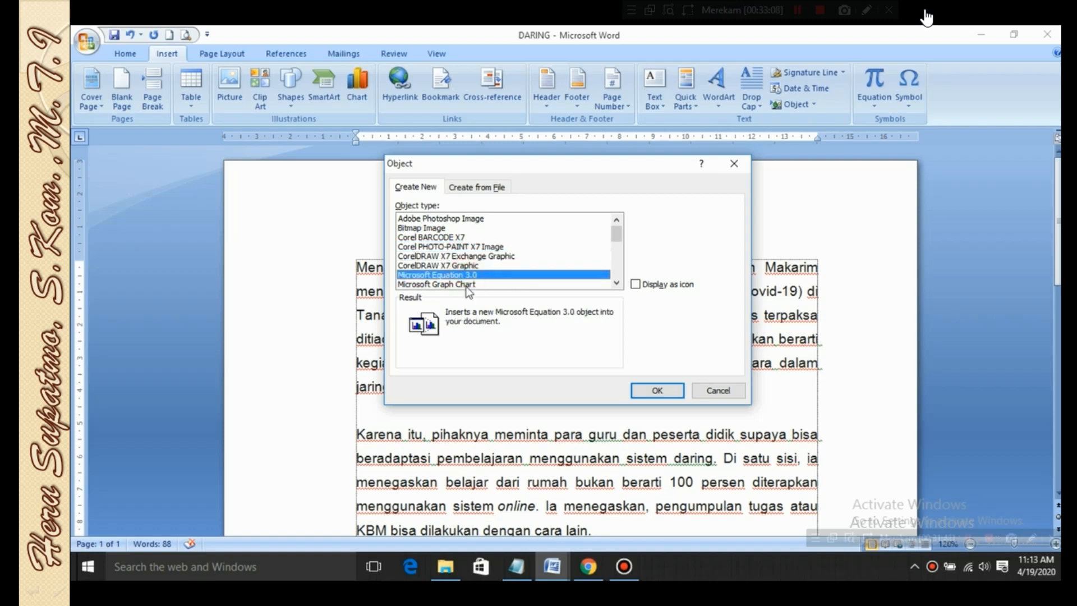
click(468, 284)
scroll(515, 280, down, 1)
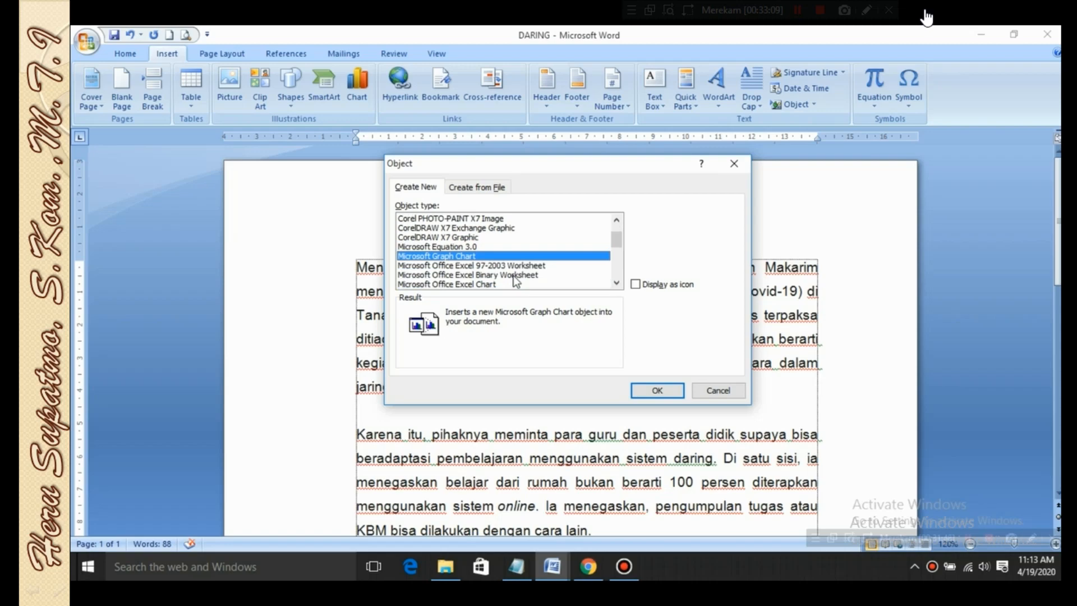
click(462, 247)
click(655, 390)
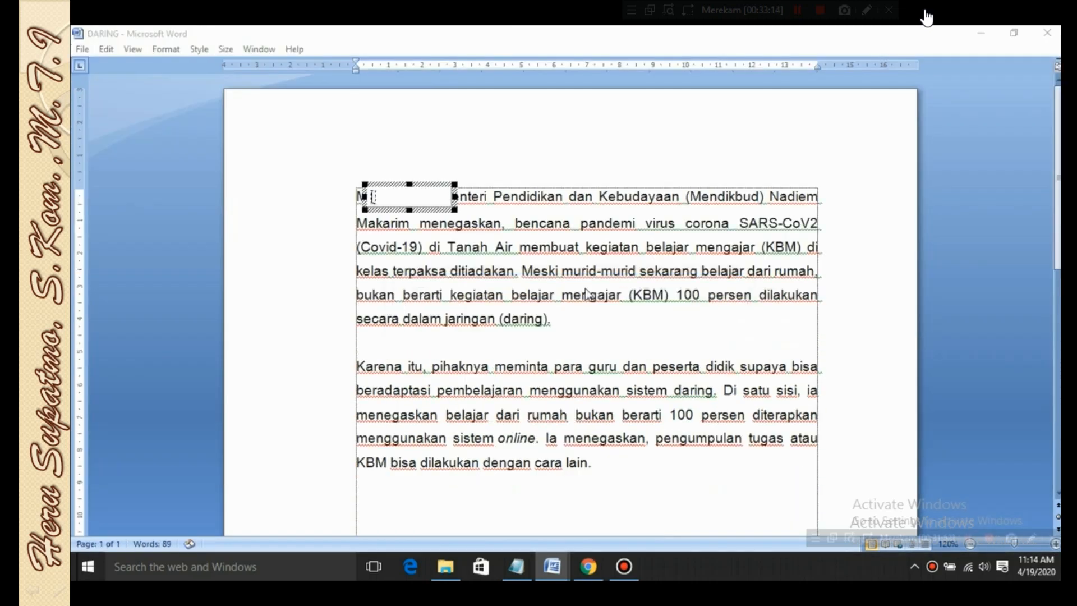
click(486, 332)
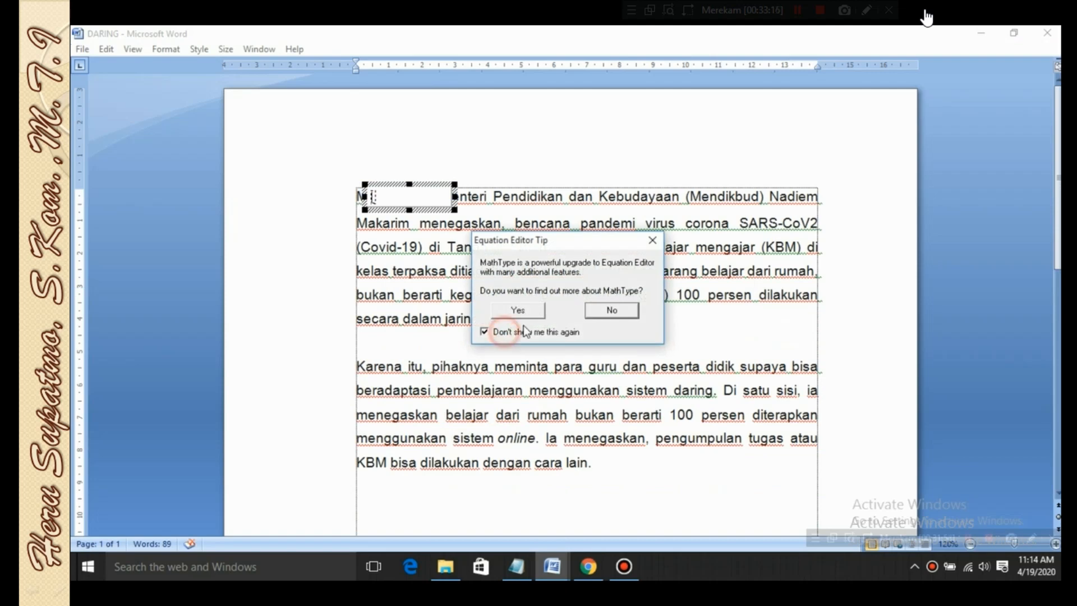
click(528, 312)
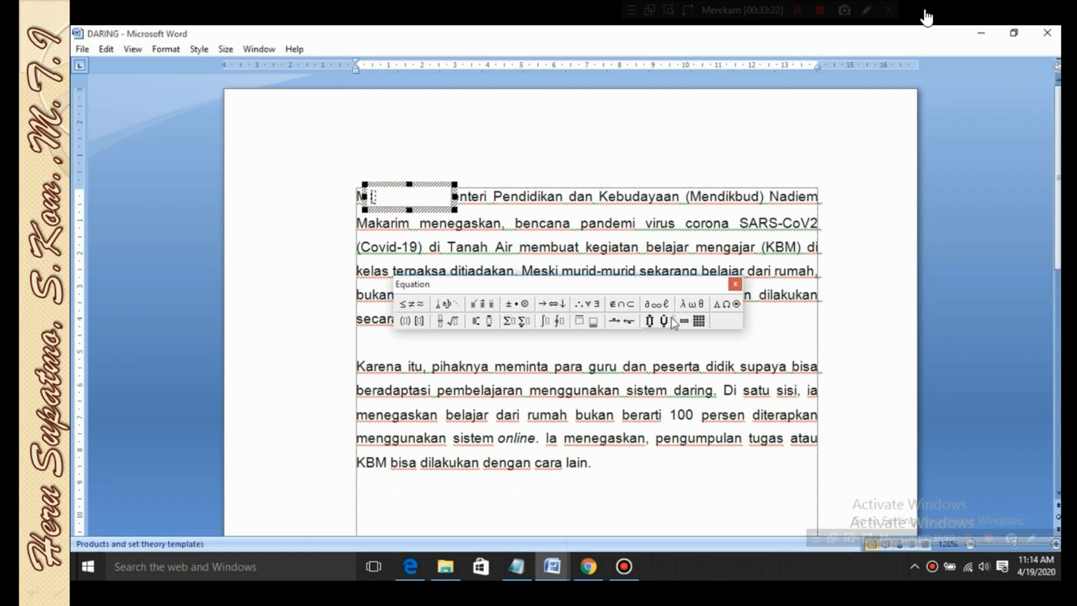
Look through the equation editor's set theory symbols and the products and set theory templates, and return to the document
click(651, 321)
click(621, 304)
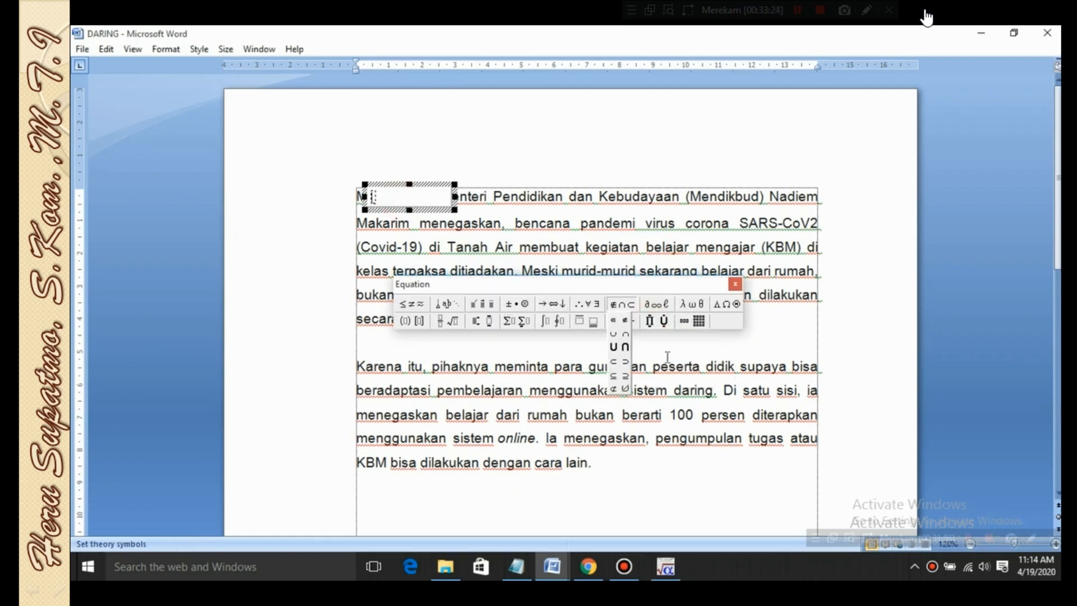
click(642, 323)
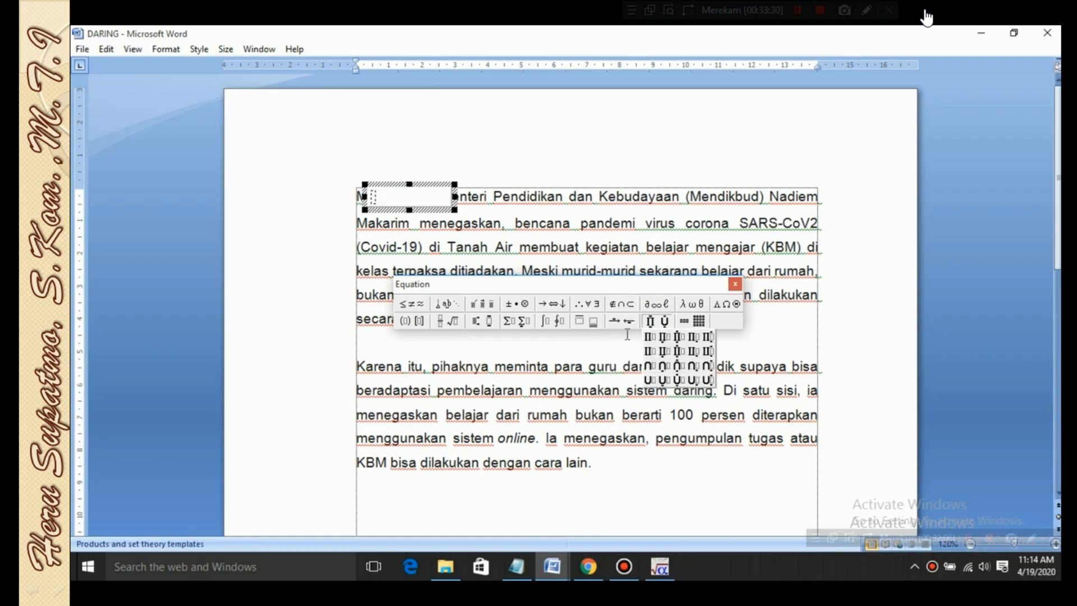
click(792, 342)
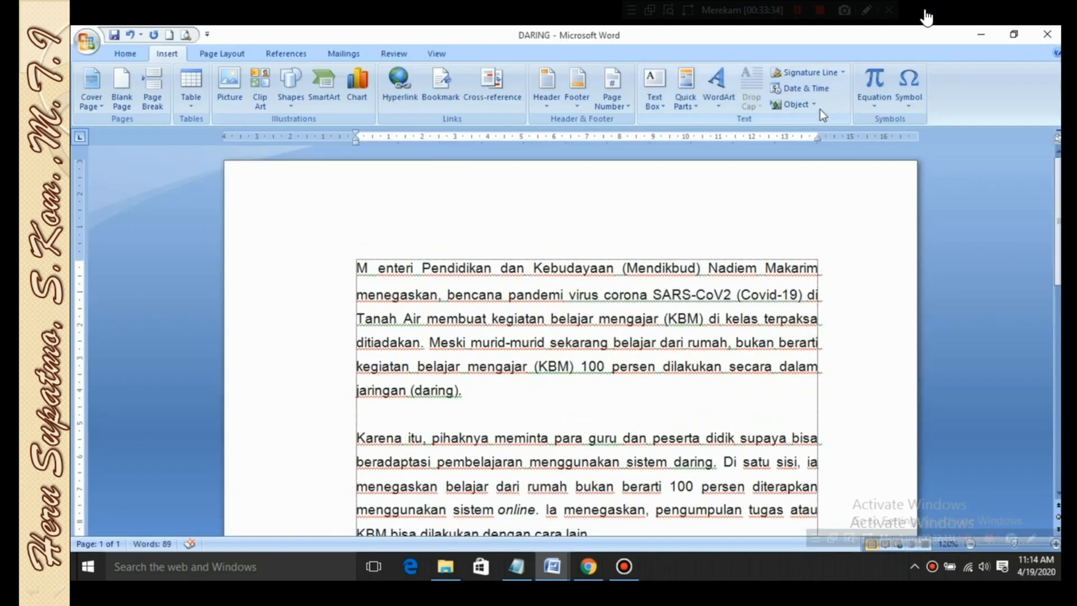
Insert a Microsoft Graph Chart object into the DARING document
click(814, 105)
click(823, 122)
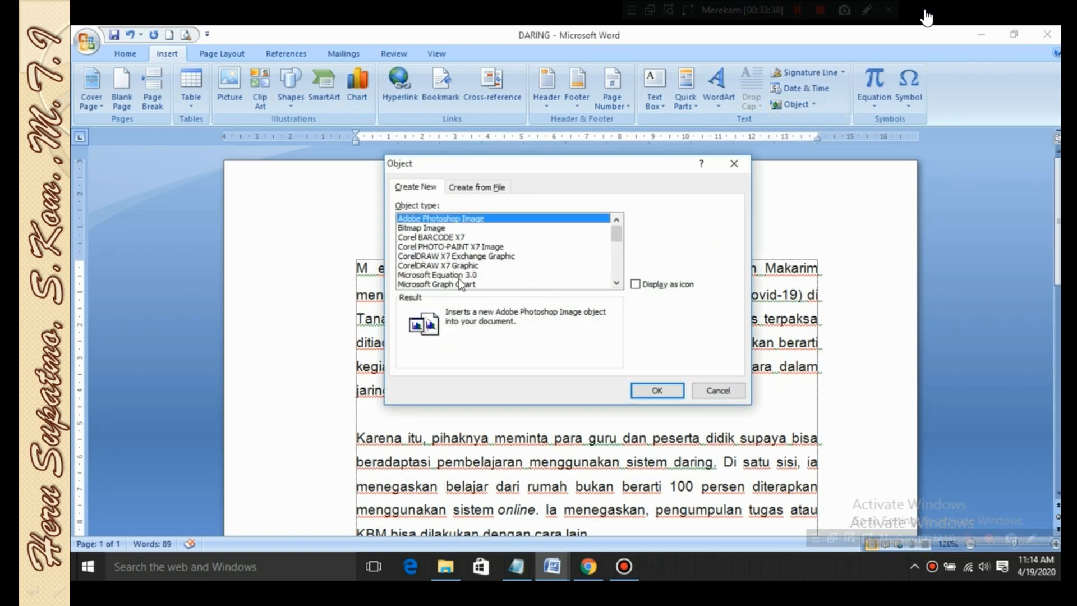
click(458, 267)
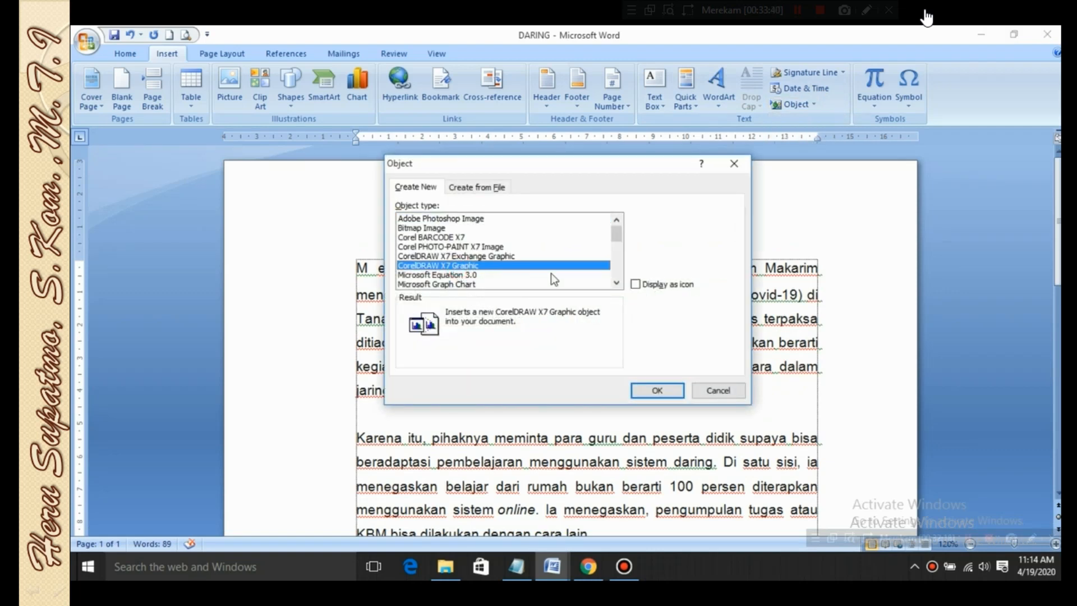
scroll(505, 269, down, 1)
click(466, 256)
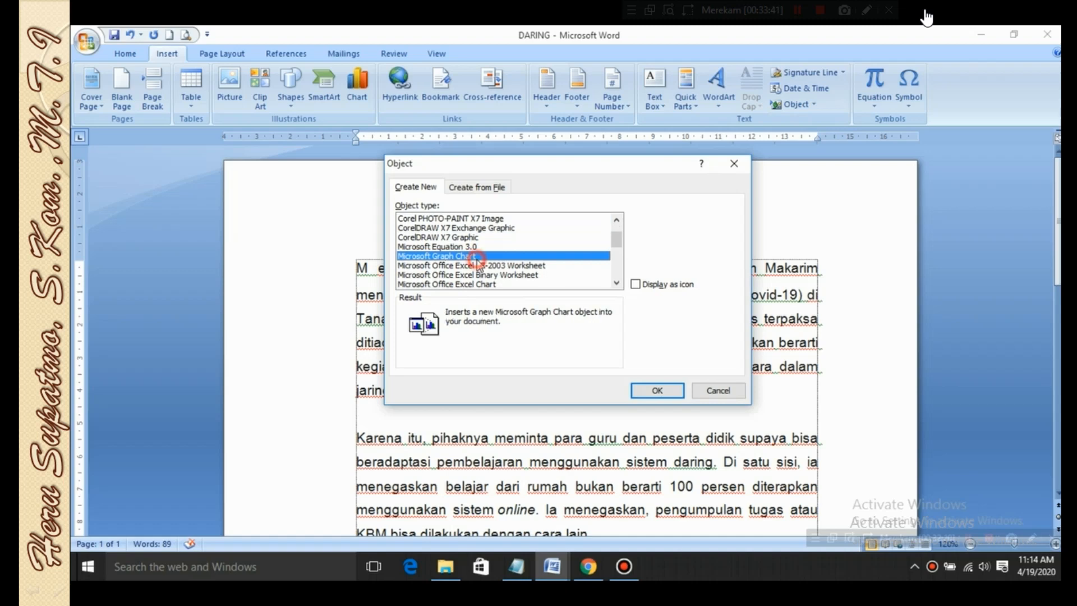
click(658, 391)
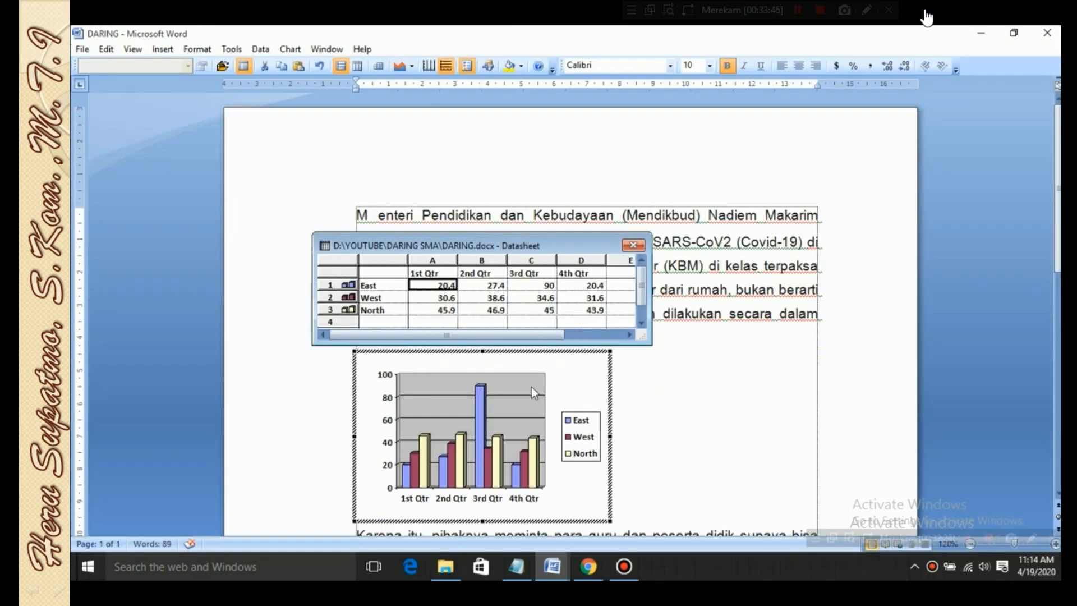
In the chart's datasheet, set North's 1st Qtr to 6465 and 2nd Qtr to 46546, and West's 3rd Qtr to 464
click(447, 309)
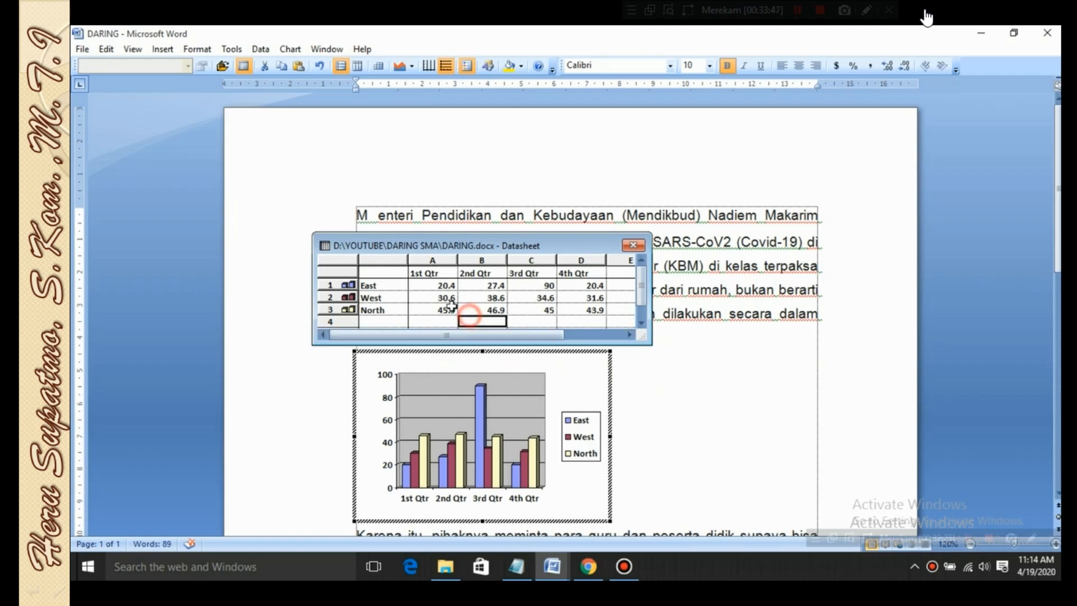
text(6465)
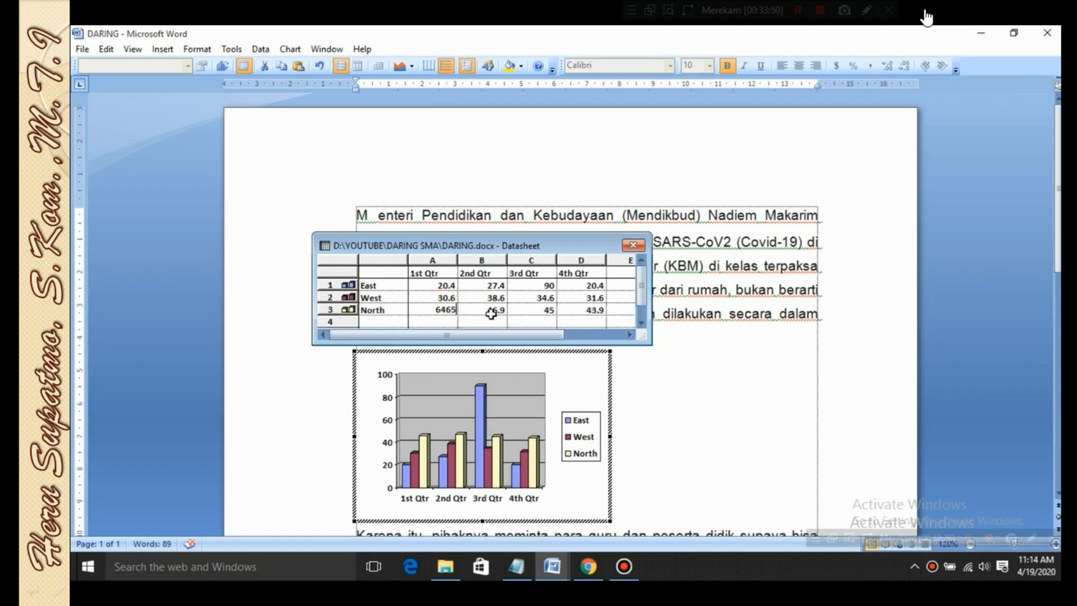
click(496, 311)
text(46546)
click(524, 300)
text(464)
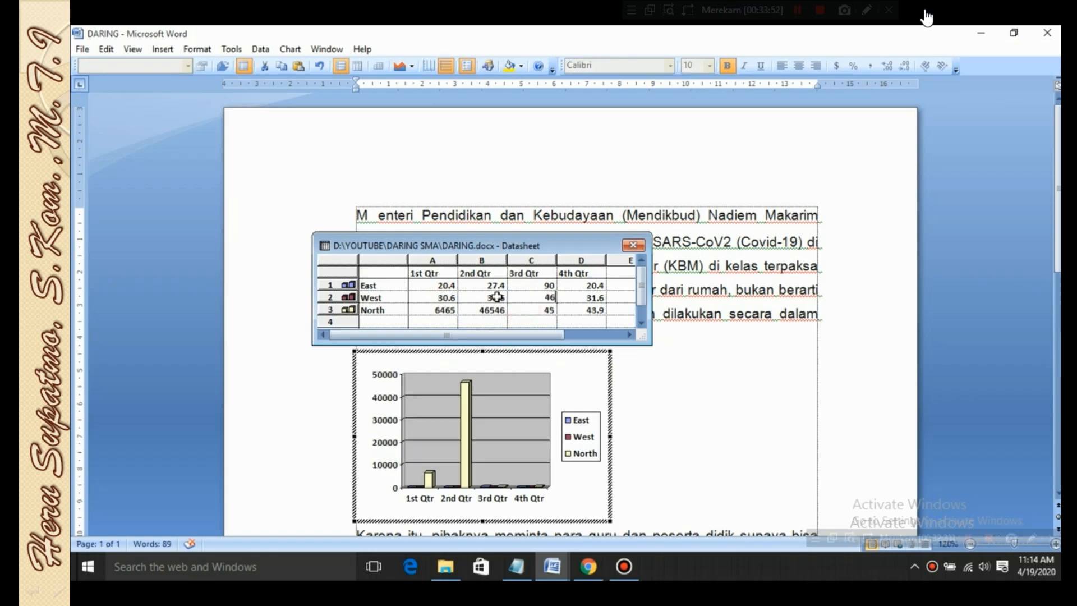
In the chart's datasheet, set West's 1st and 2nd Qtr and East's 1st Qtr to 546, and North's 3rd Qtr to 456
click(490, 298)
text(546)
click(443, 298)
text(546)
click(445, 285)
text(546)
click(547, 310)
text(456)
Set West's 4th Qtr to 7657, North's 3rd Qtr to 54 and 2nd Qtr to 456, then close the datasheet and leave the chart
click(589, 298)
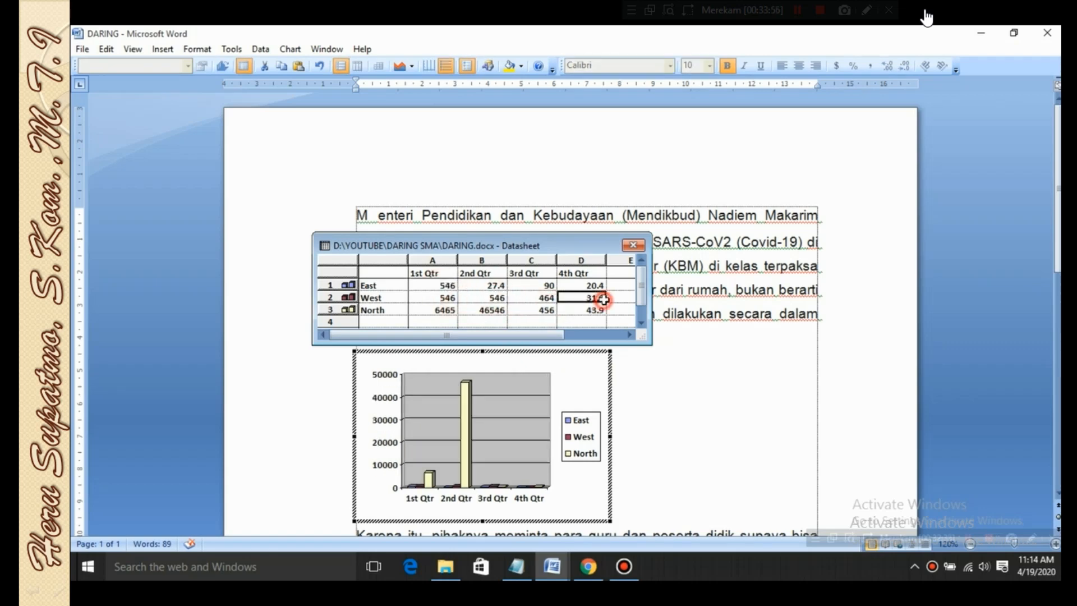
text(7657)
click(530, 310)
text(567)
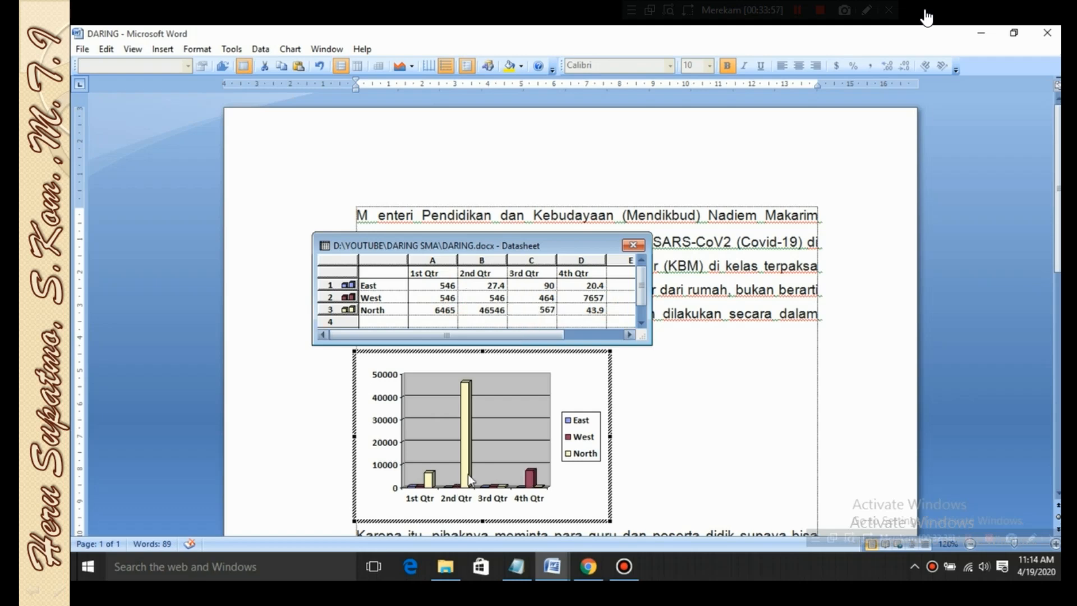
click(509, 310)
text(54)
click(489, 309)
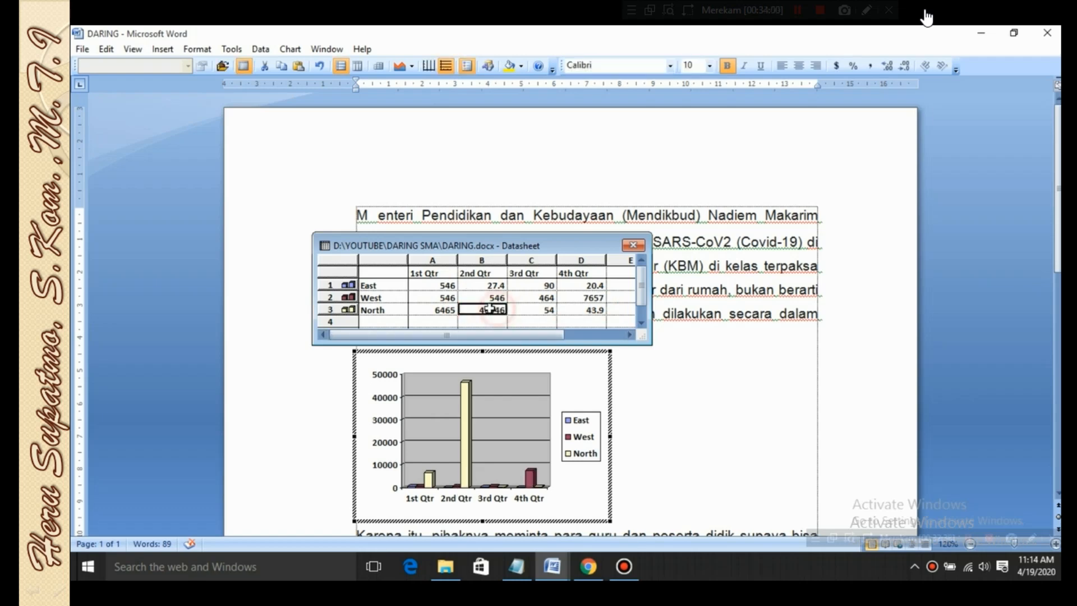
text(456)
click(633, 245)
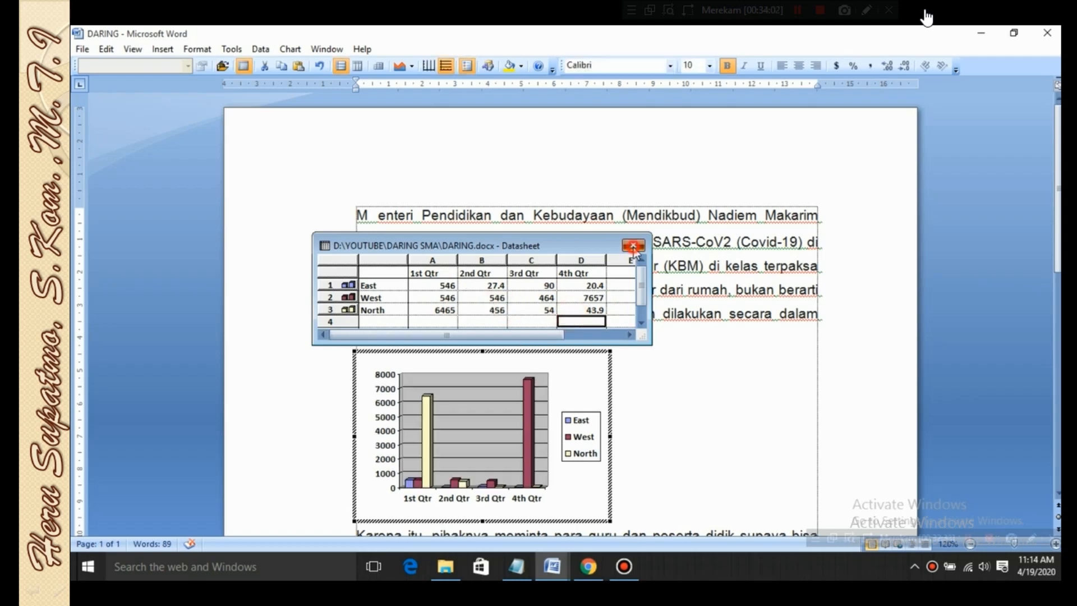
click(644, 379)
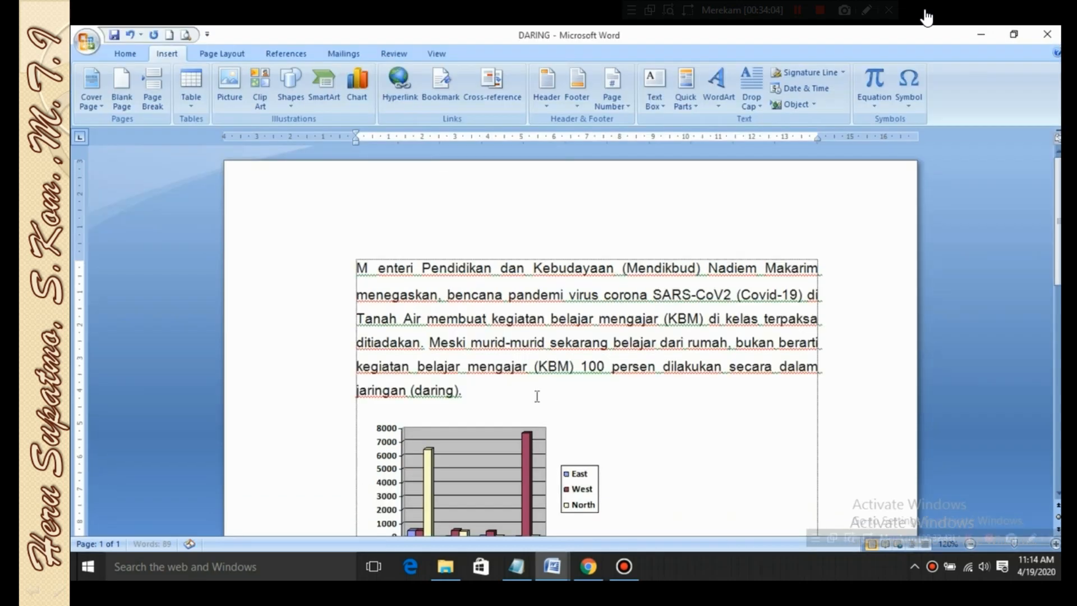
Reopen the chart for editing, look at the plot area's border and fill formatting options, and return to the document
scroll(537, 396, down, 3)
click(512, 411)
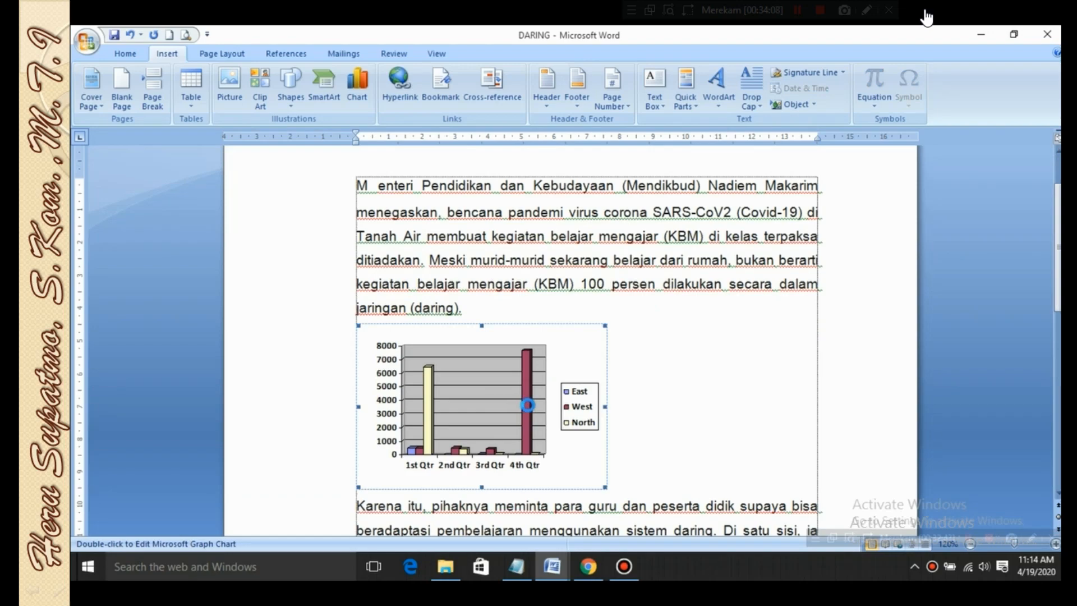
double_click(530, 410)
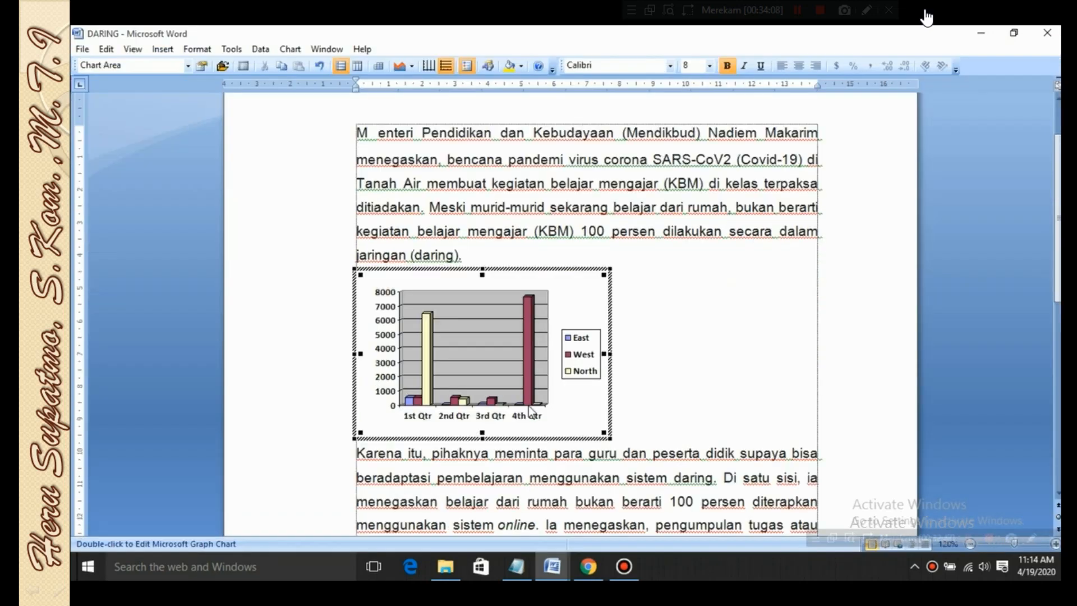
click(559, 438)
click(508, 408)
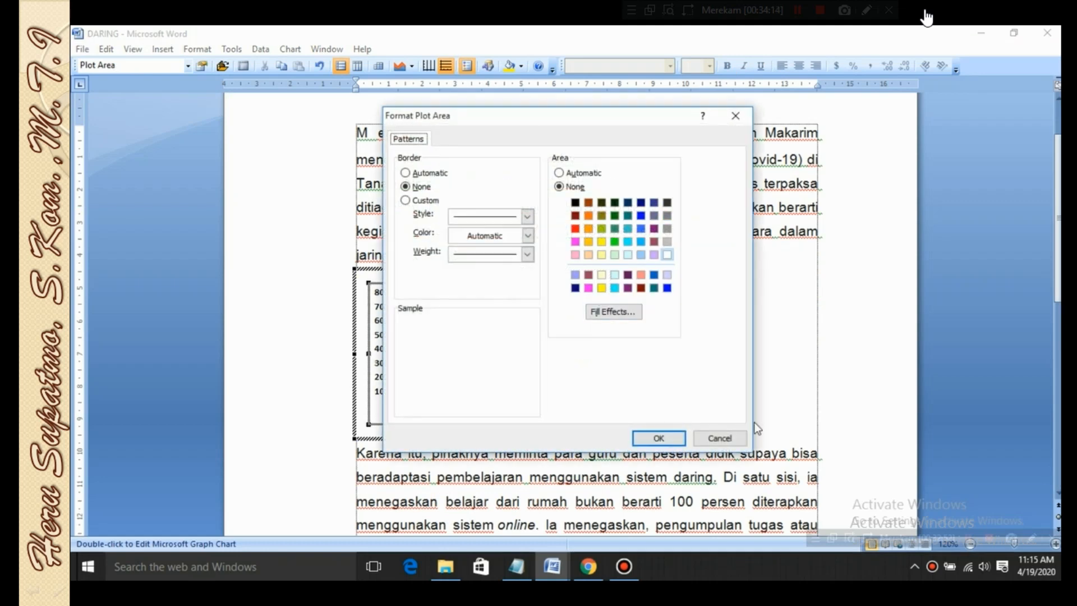
click(723, 435)
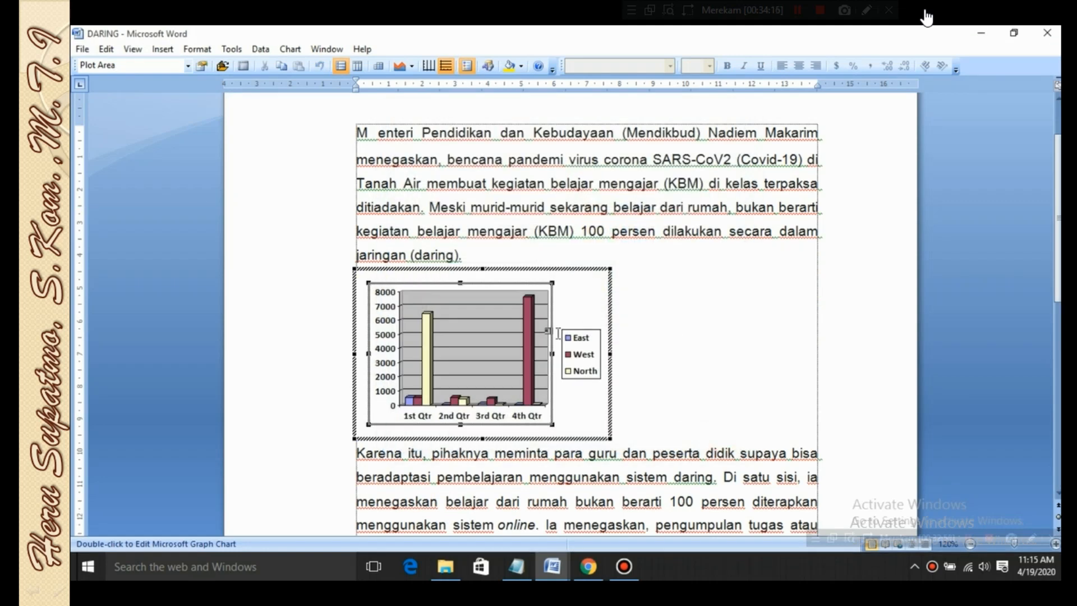
scroll(506, 396, up, 1)
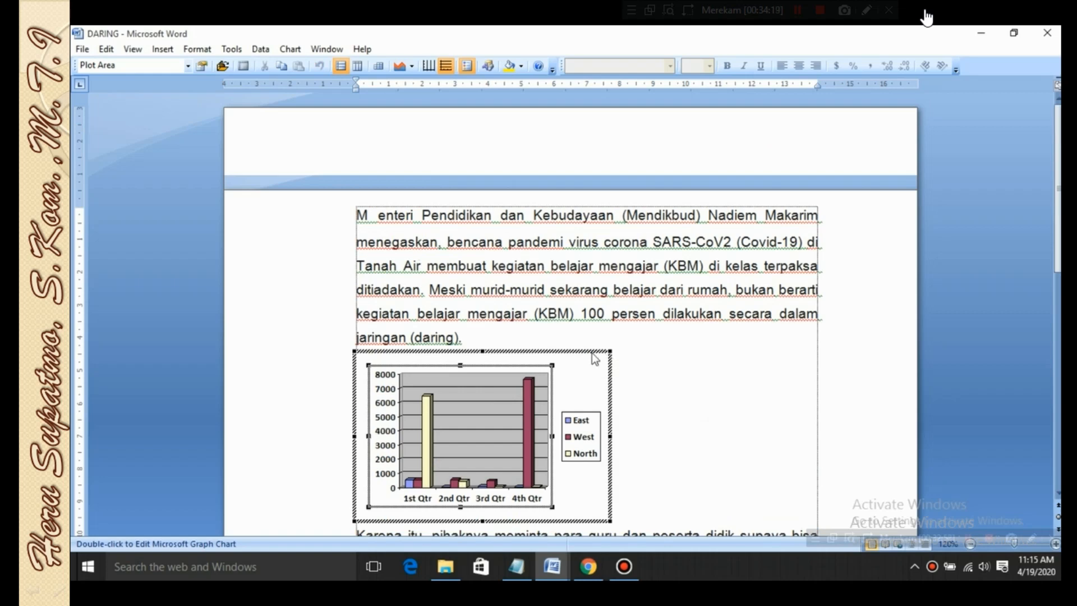
click(709, 394)
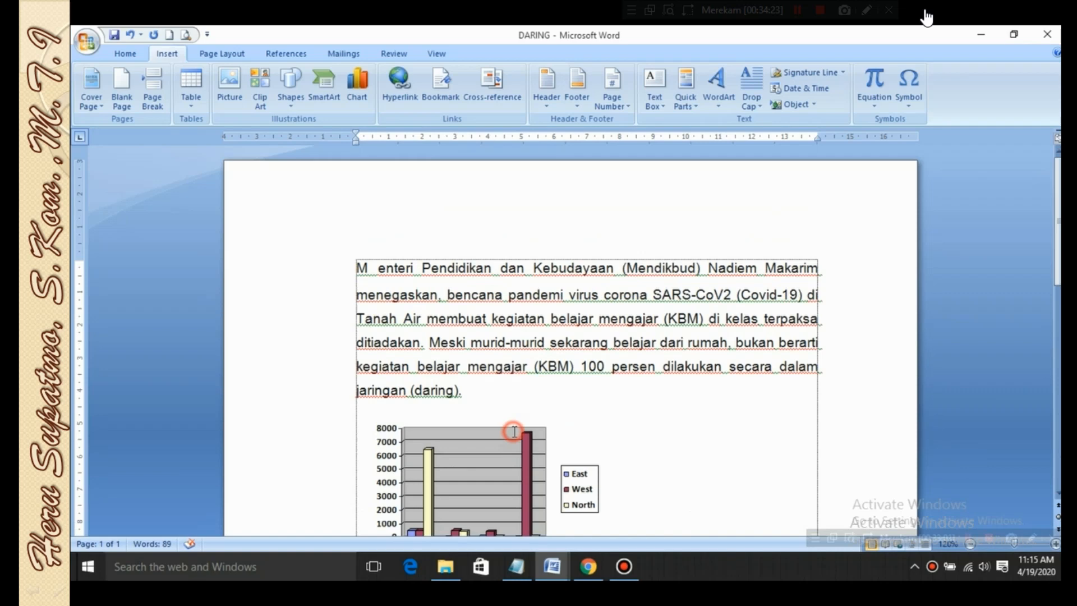
Delete the embedded Microsoft Graph chart between the two paragraphs of the DARING document
click(509, 423)
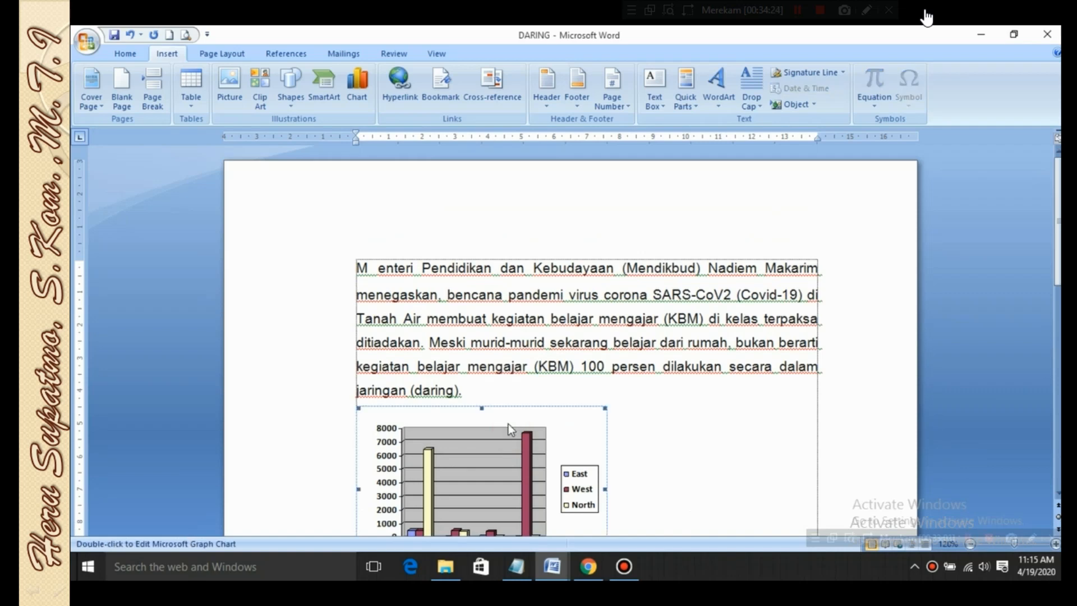
click(509, 403)
click(494, 444)
key(Delete)
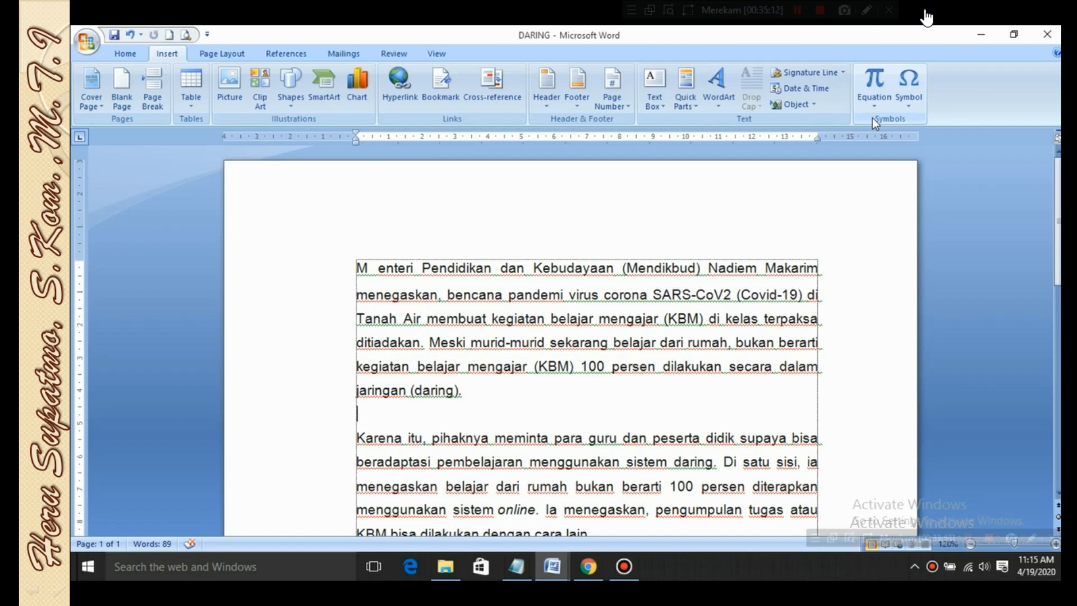
Create a new blank Word document
scroll(559, 292, down, 3)
scroll(559, 292, up, 3)
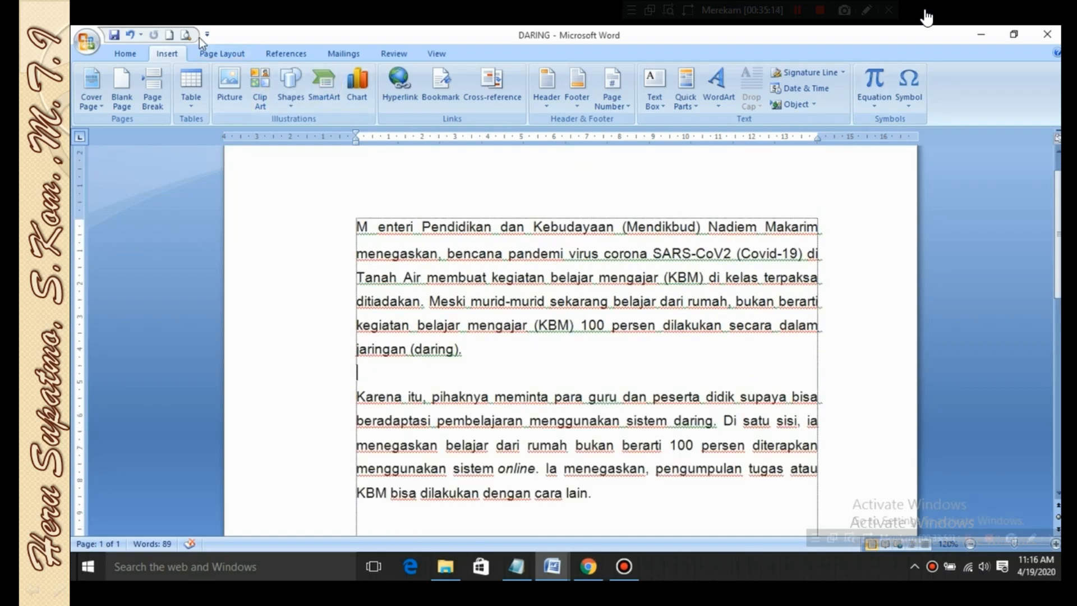
click(170, 35)
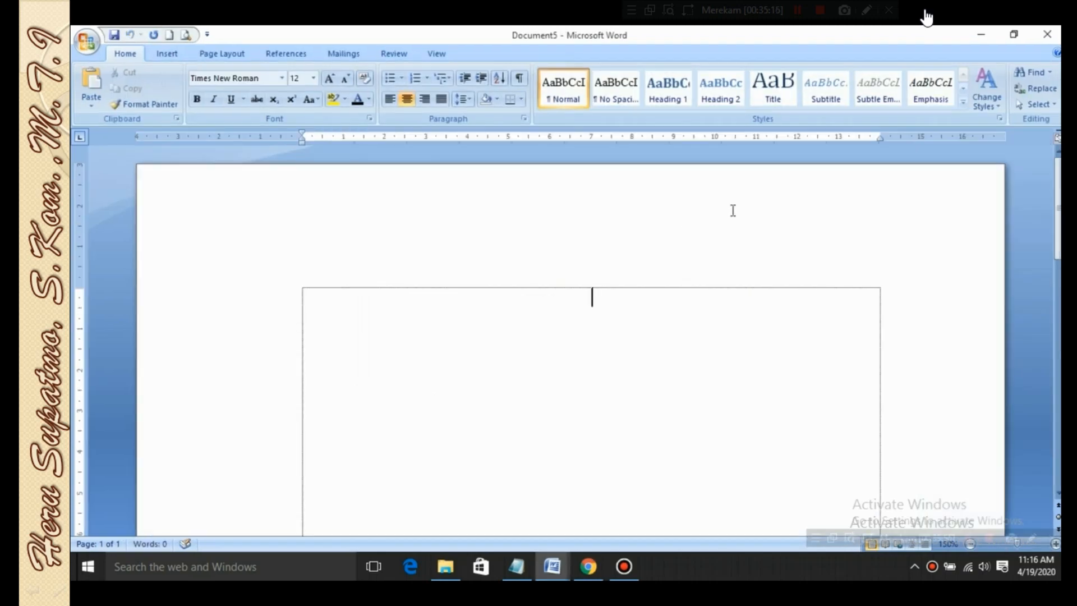
Look through the gallery of built-in equations available for insertion into the new document
click(168, 54)
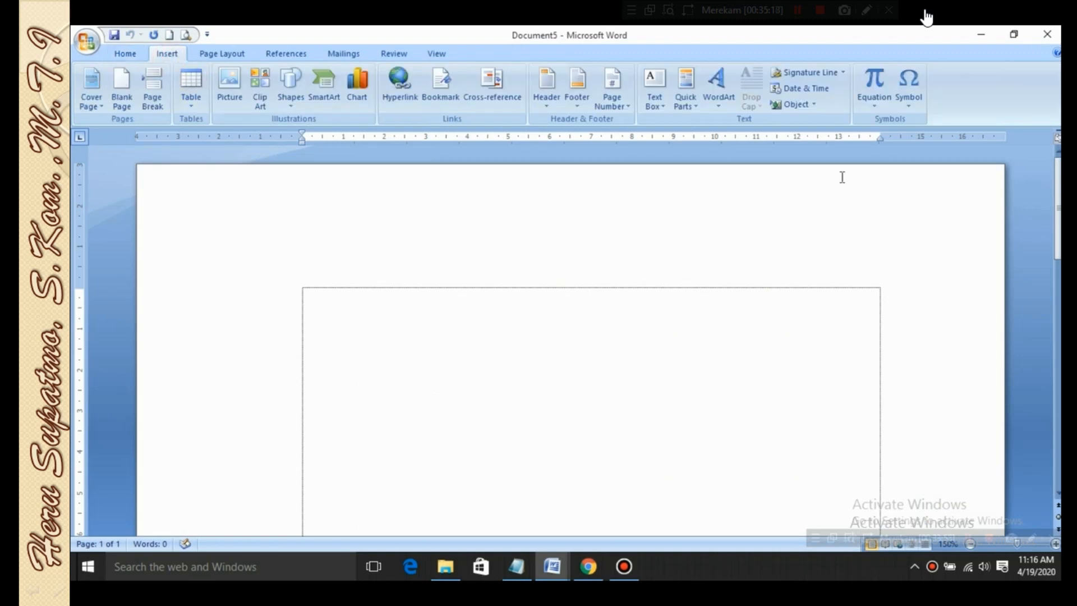
click(876, 106)
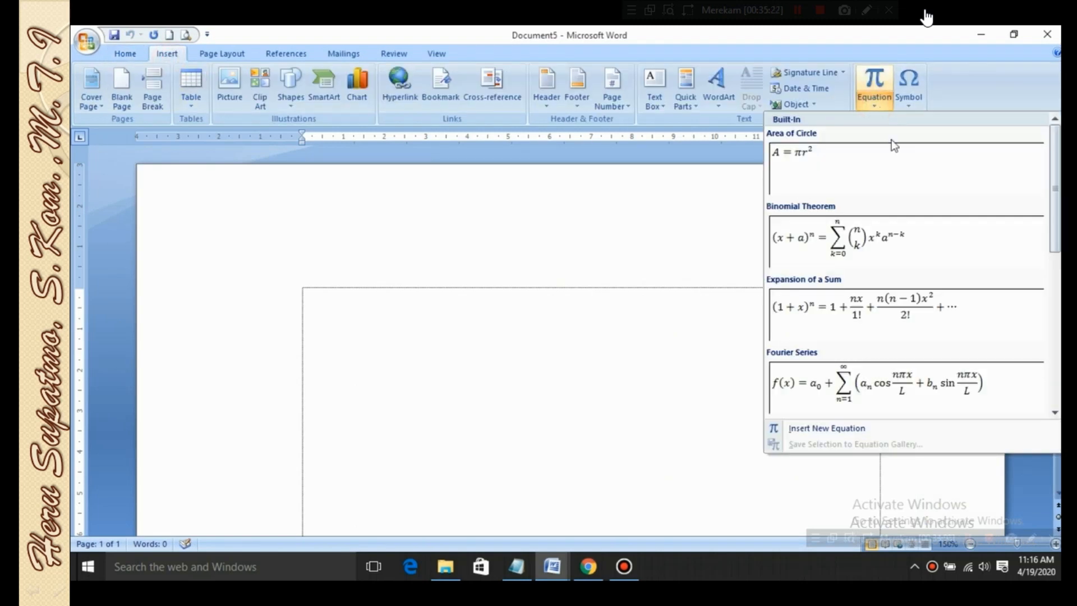
drag(1058, 192, 1058, 347)
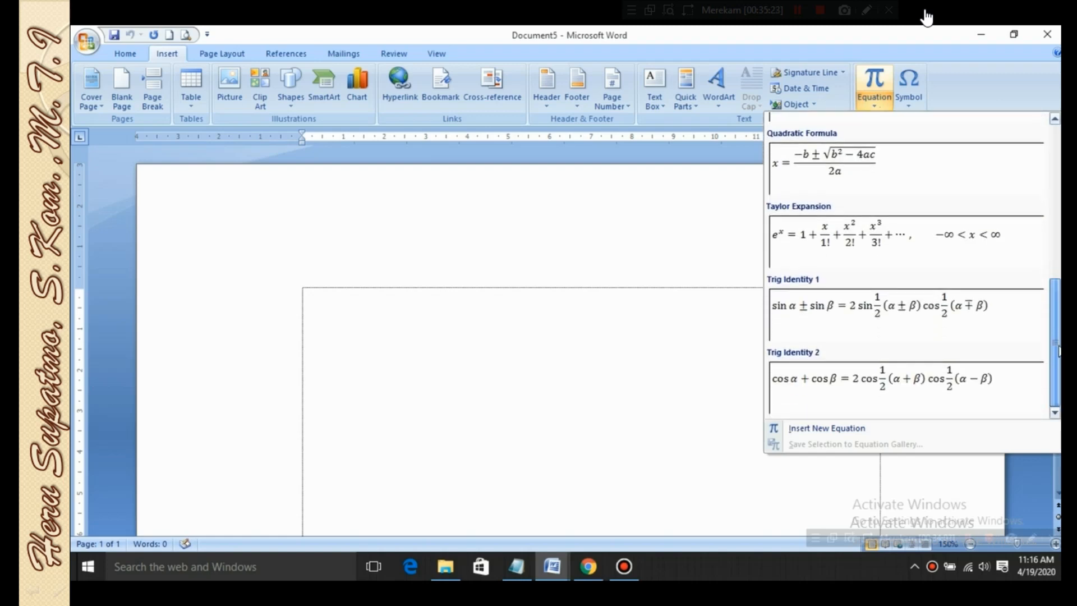
scroll(1044, 285, up, 10)
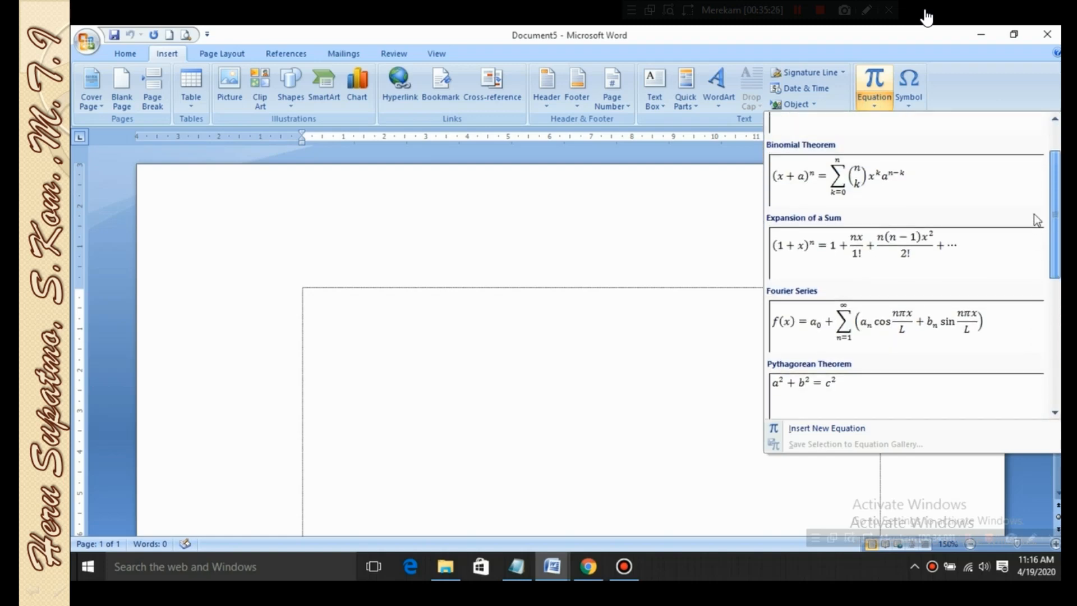
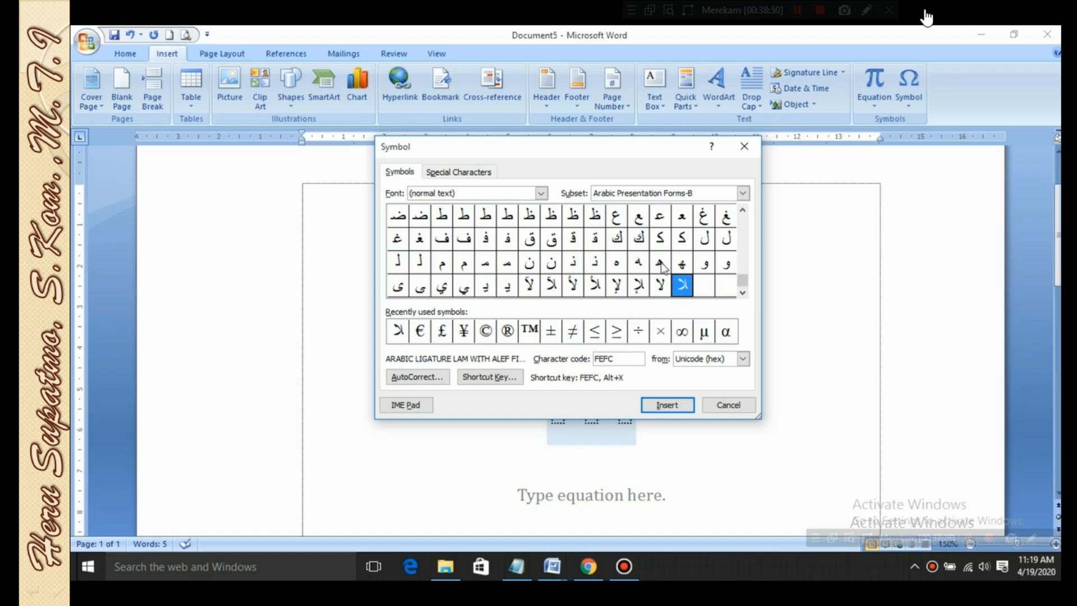
Insert the Arabic letter Kaf final form (character code FEDA) beside the 3×3 matrix equation
click(639, 240)
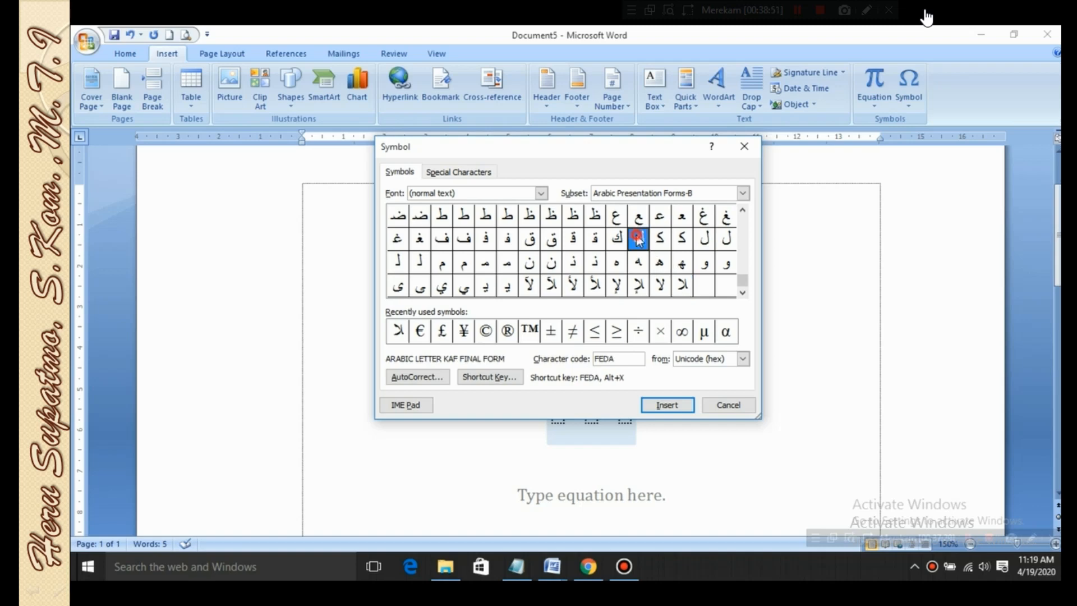
click(670, 405)
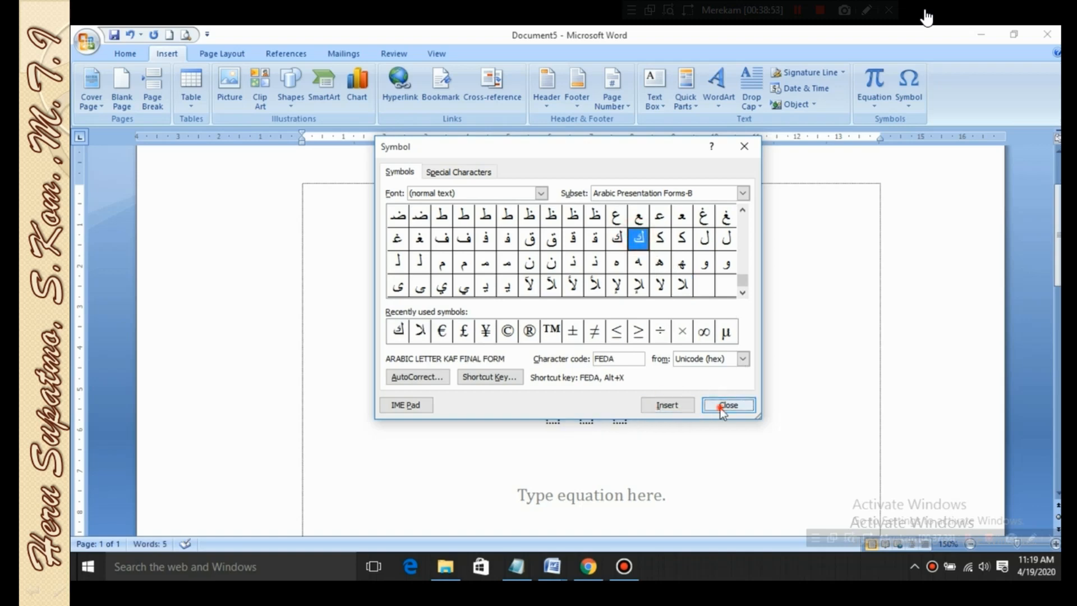
click(720, 405)
double_click(649, 396)
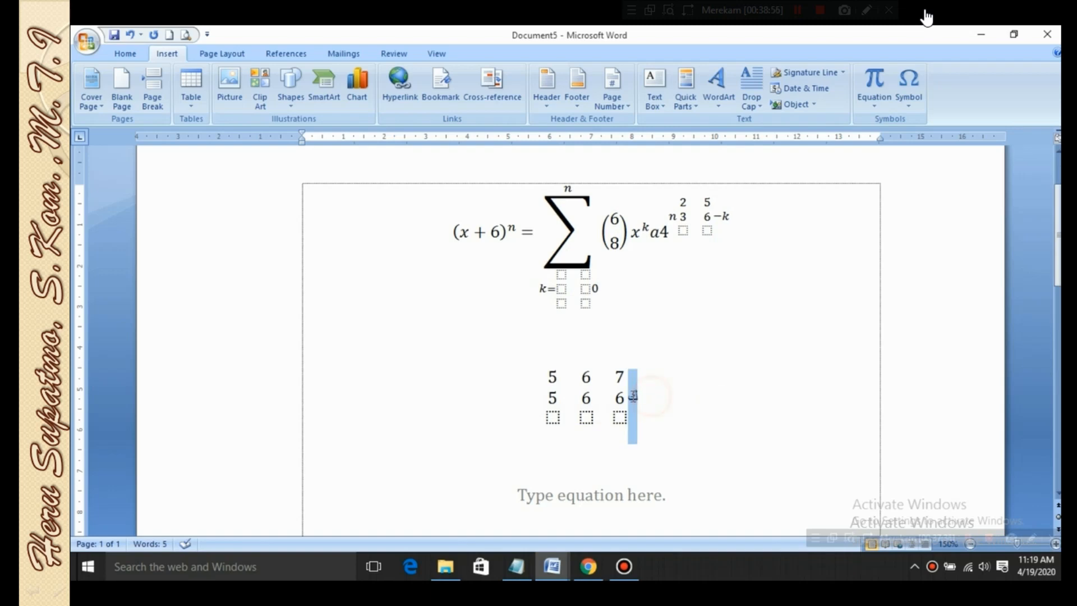
Insert the Arabic letter Noon final form (character code FEE6) in the empty area below the equations
scroll(638, 431, down, 3)
scroll(637, 433, down, 4)
double_click(631, 353)
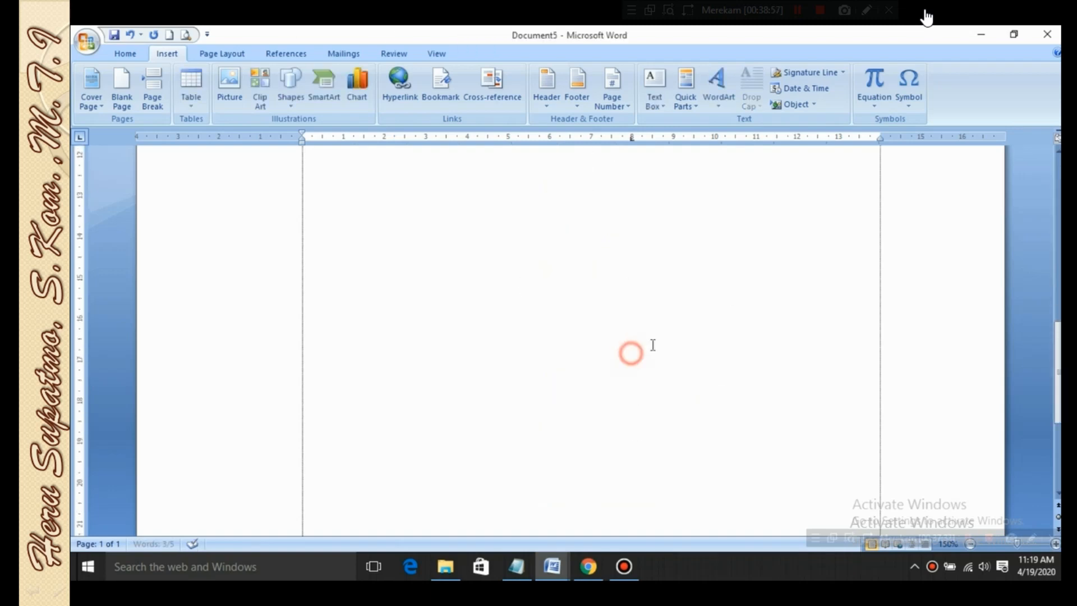
click(909, 84)
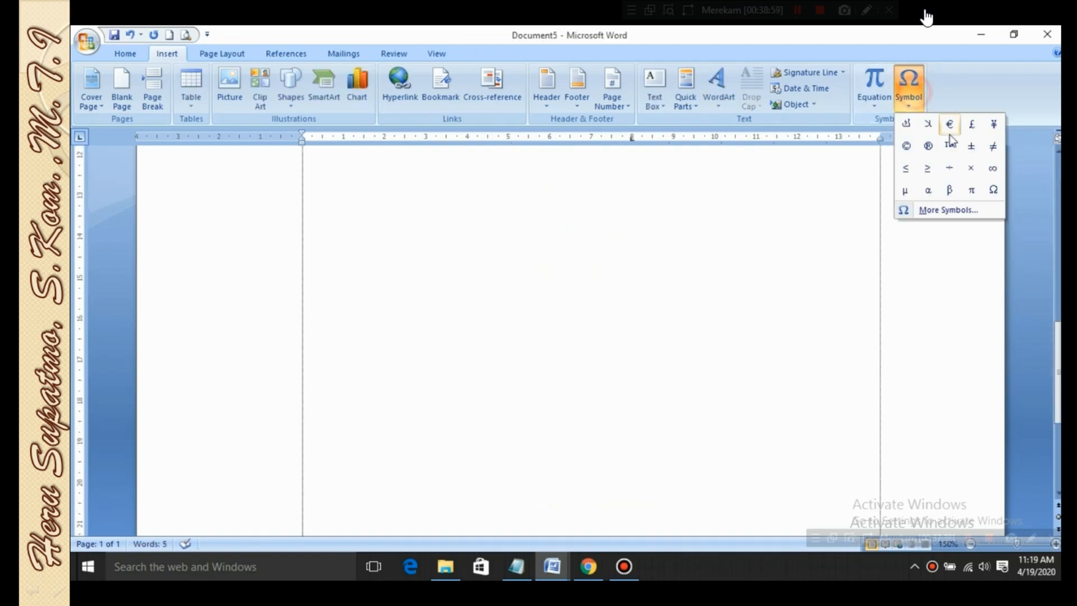
click(960, 209)
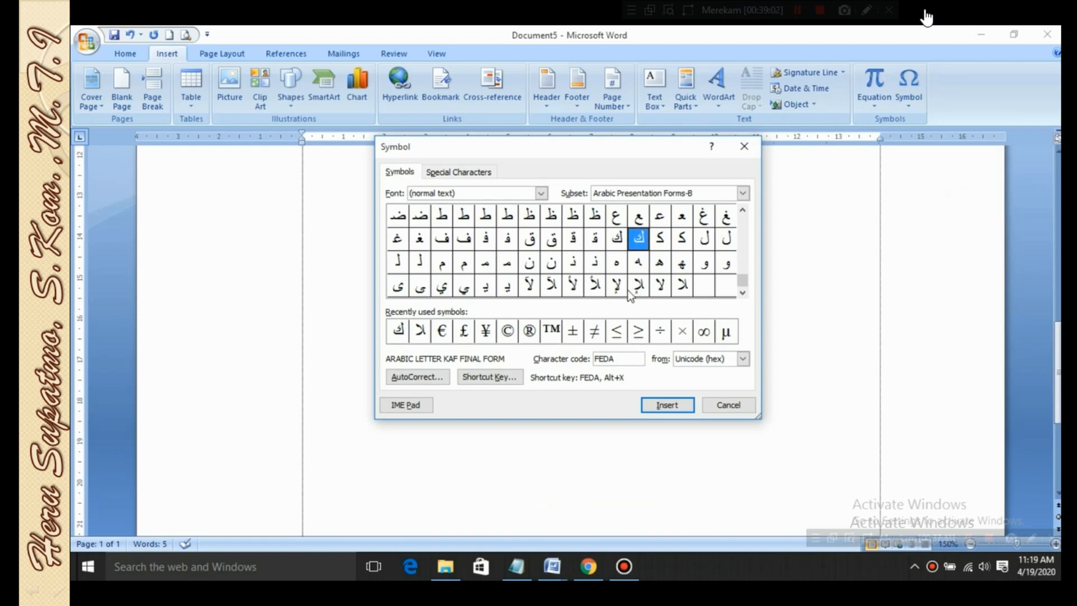
click(552, 262)
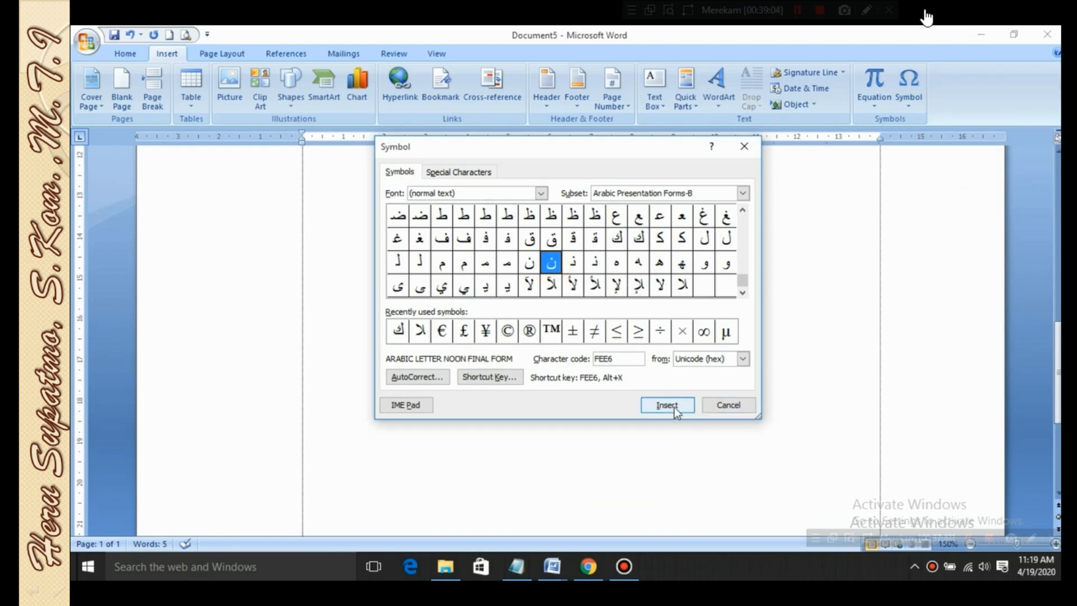
click(683, 411)
click(728, 405)
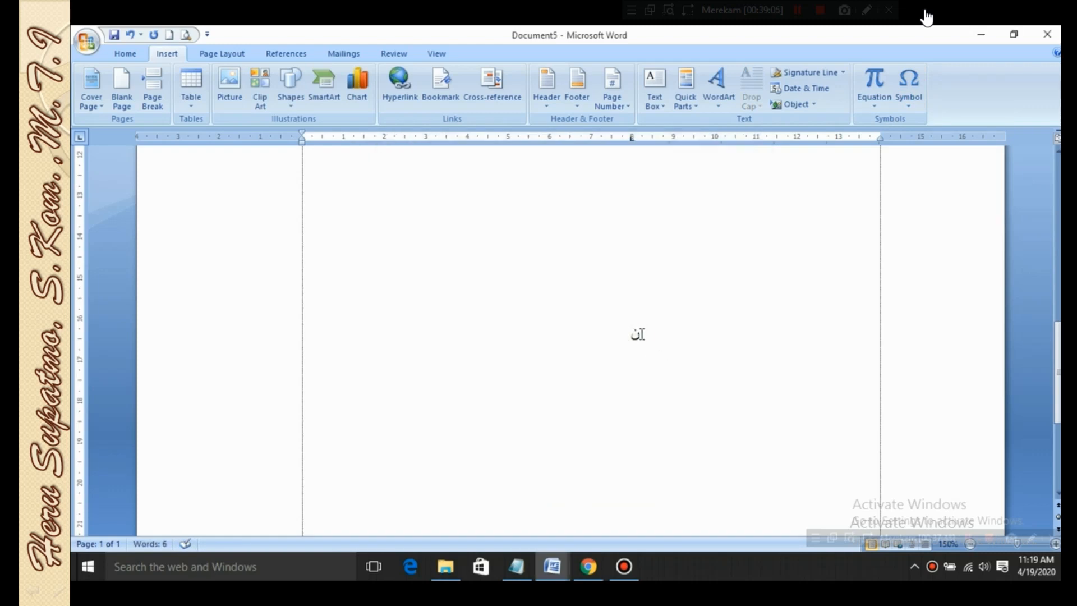
Set the font size of the inserted Arabic Noon symbol to 22
double_click(642, 341)
key(ctrl+c)
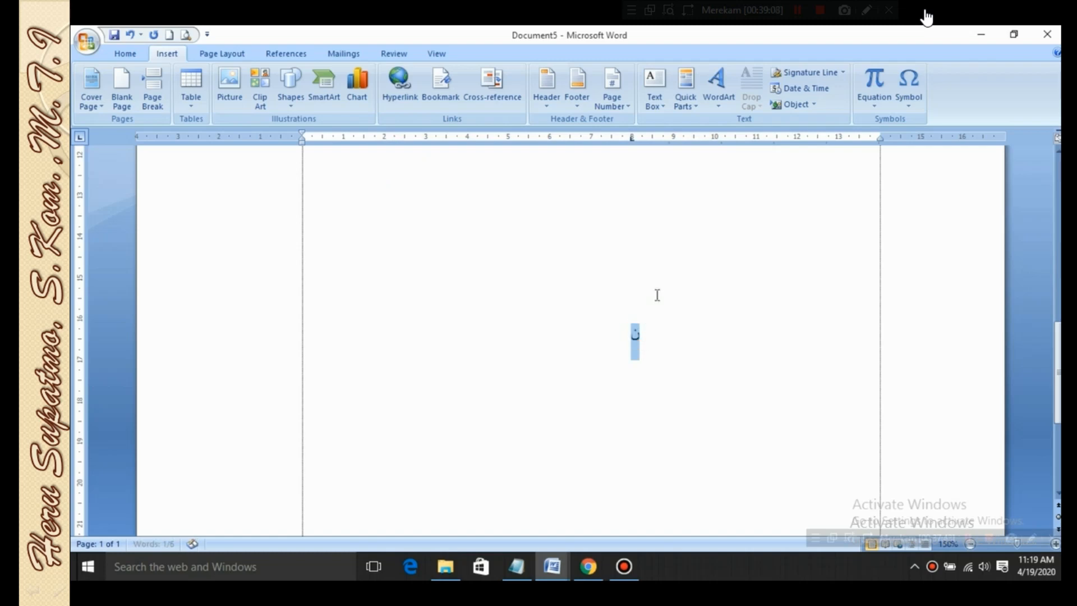
click(124, 54)
click(313, 78)
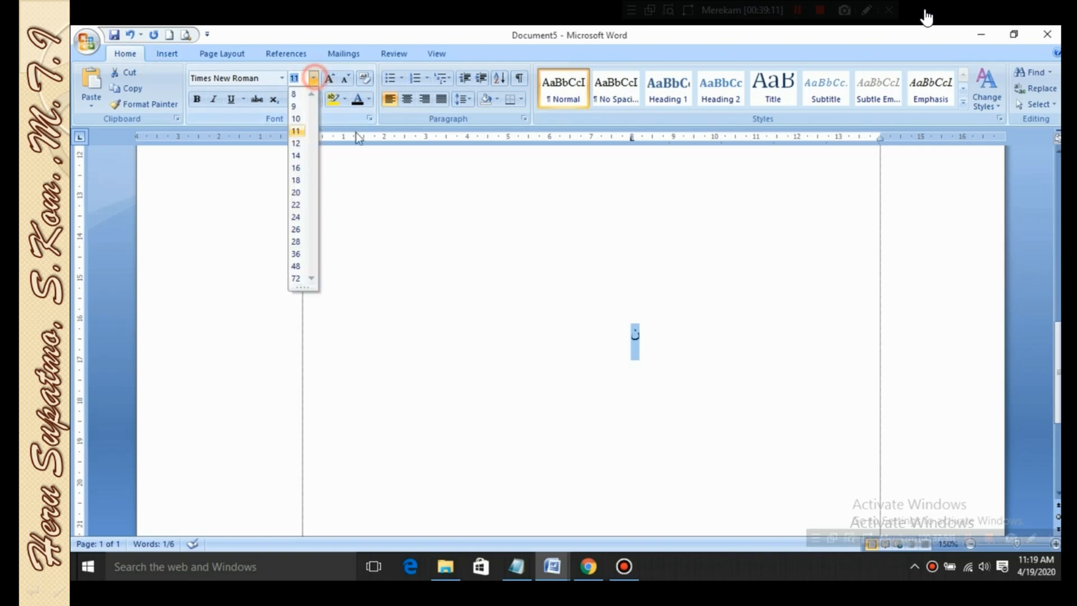
click(300, 206)
click(693, 365)
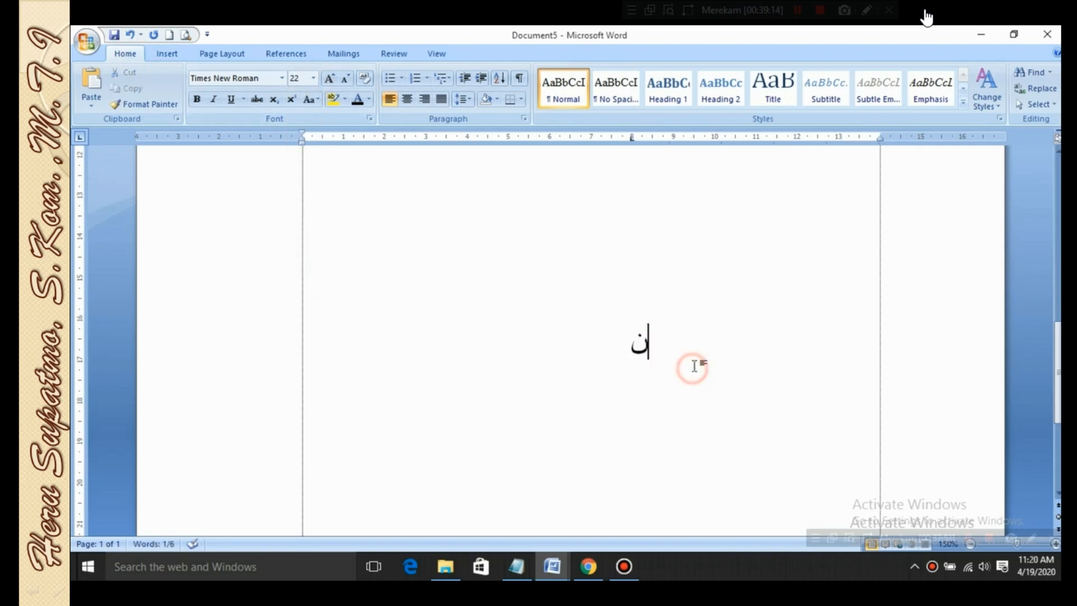
Minimize all the open Word document windows to show the desktop
click(167, 54)
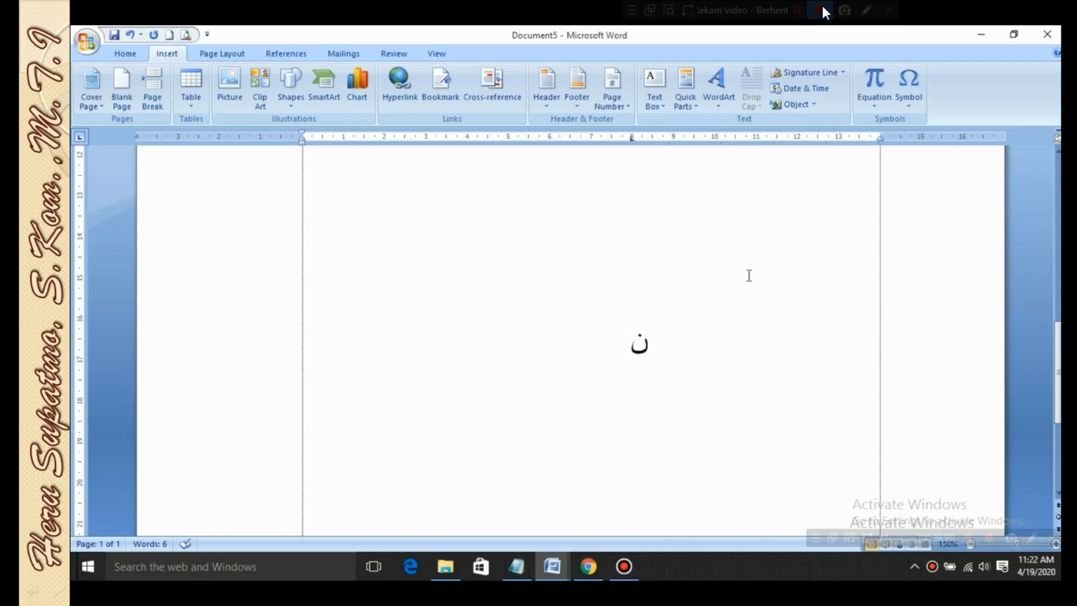
click(612, 323)
click(982, 34)
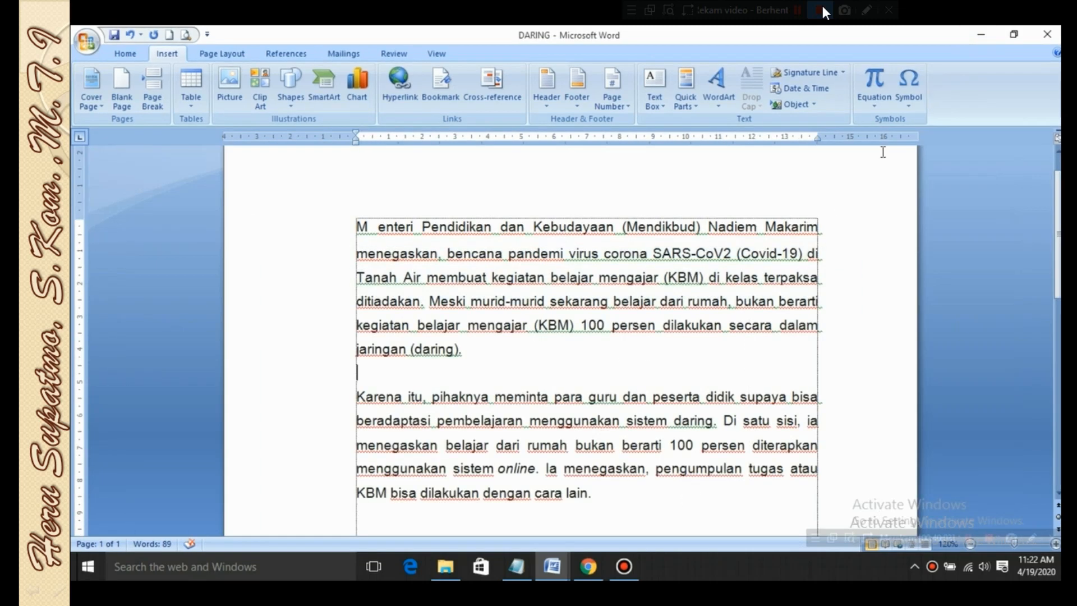
click(987, 34)
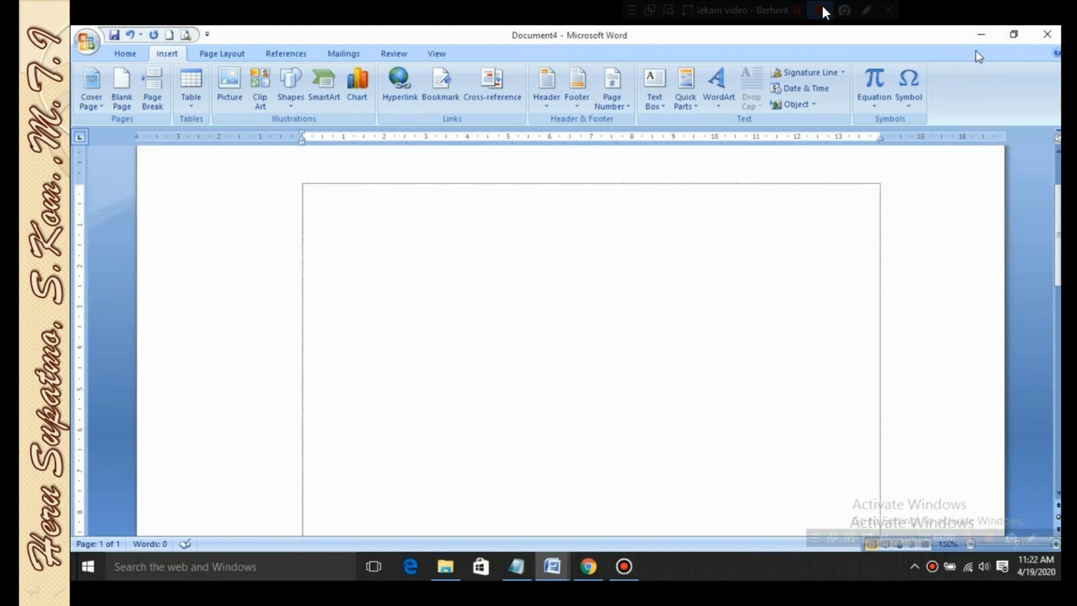
click(981, 35)
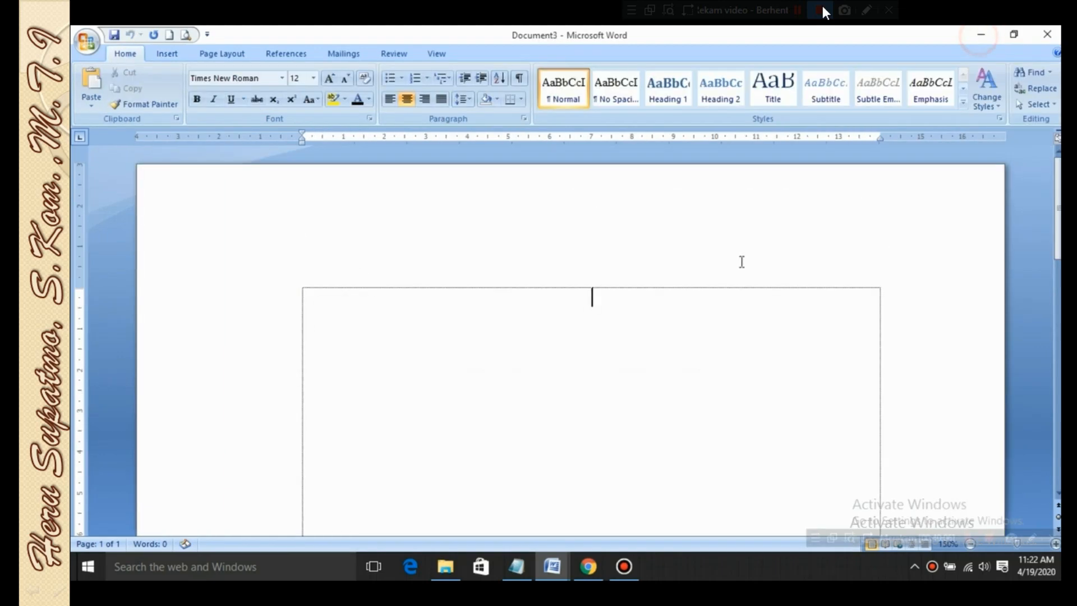
click(981, 35)
click(981, 35)
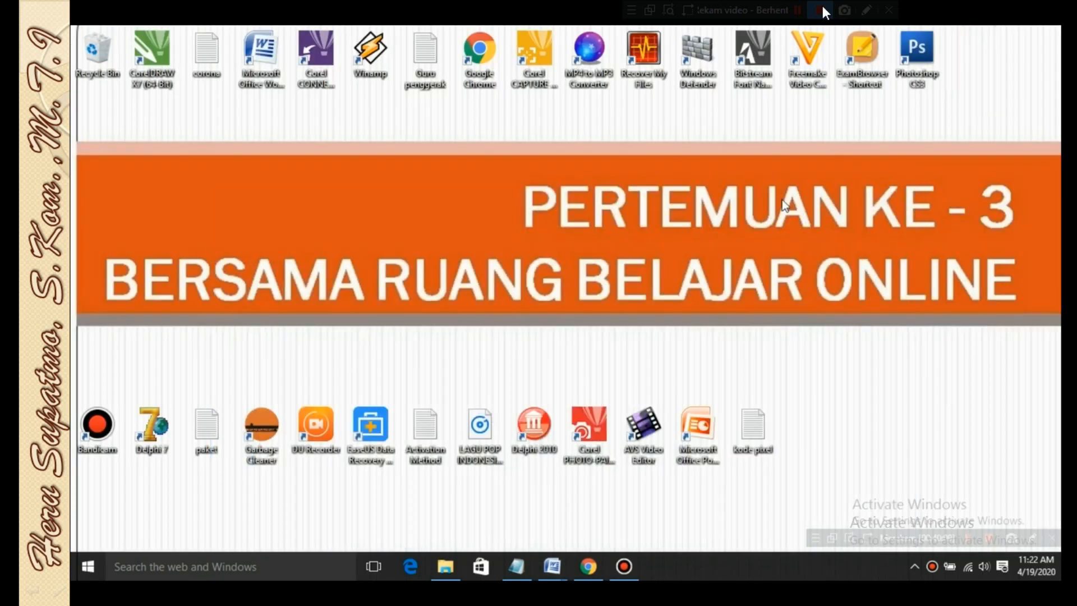